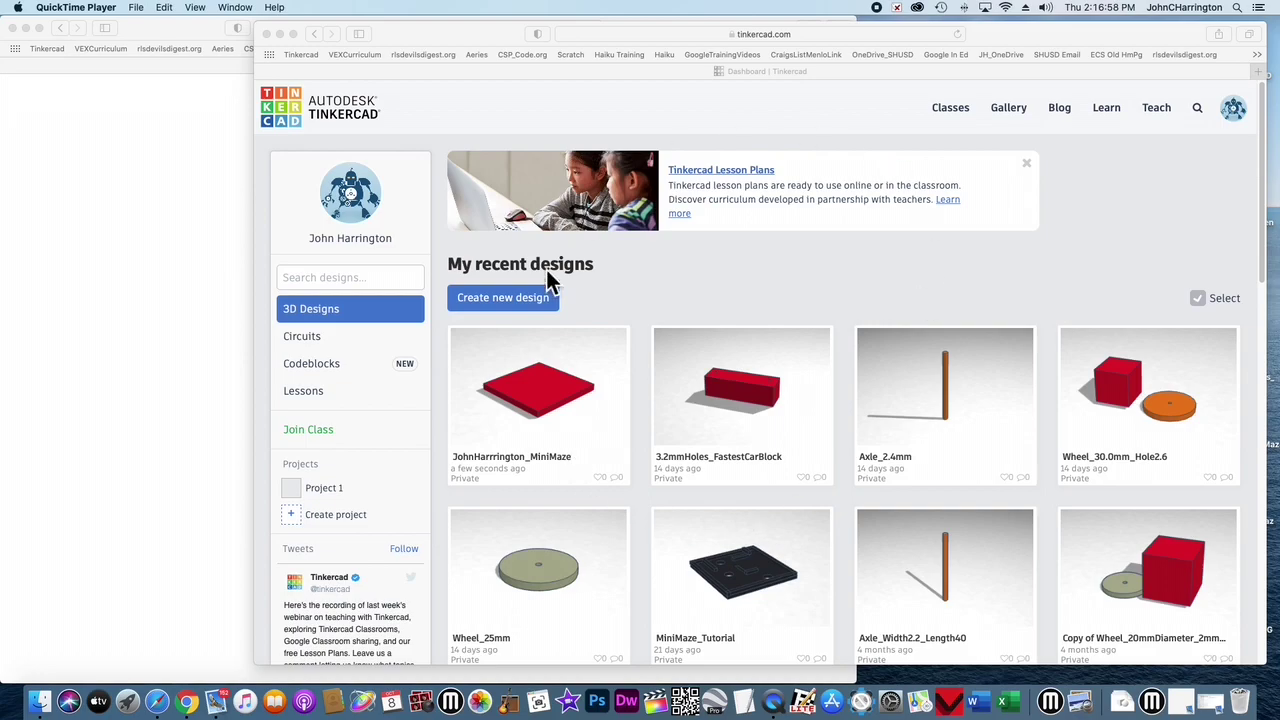
# - Open the "Mini Maze" Training page from the Video Tech course content under Technology Classes on the school website
pyautogui.click(140, 381)
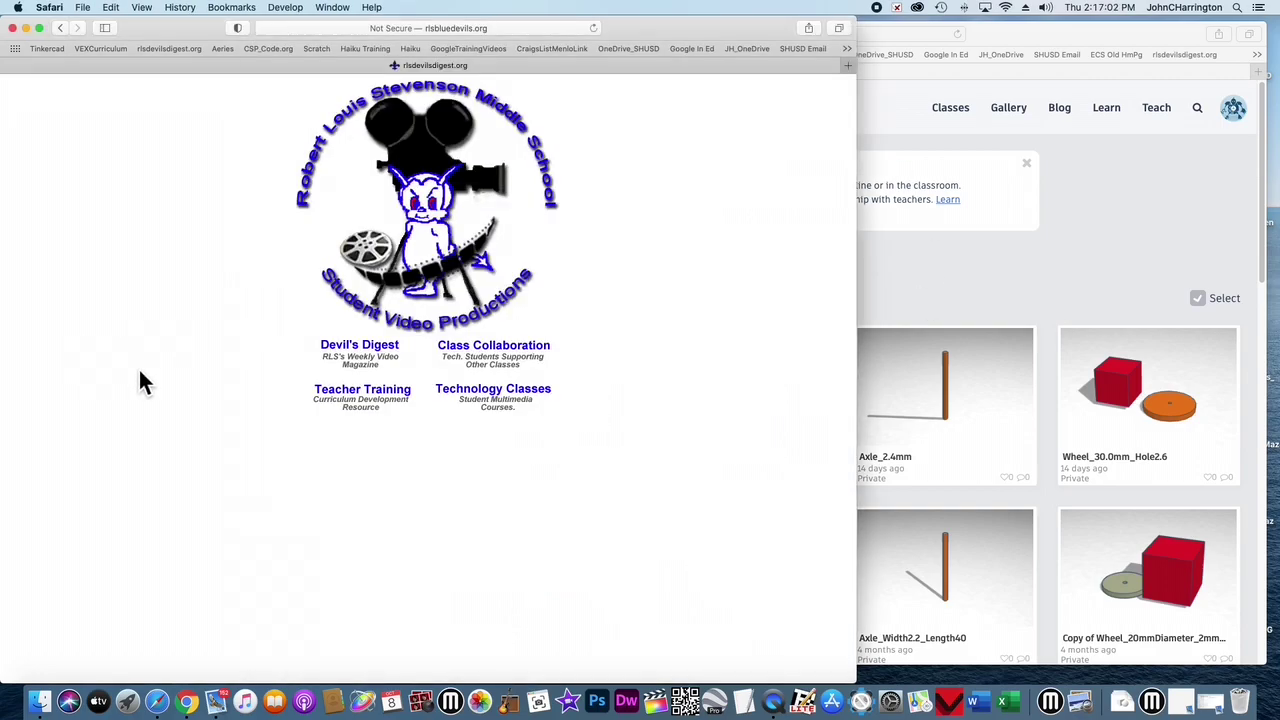
pyautogui.click(478, 392)
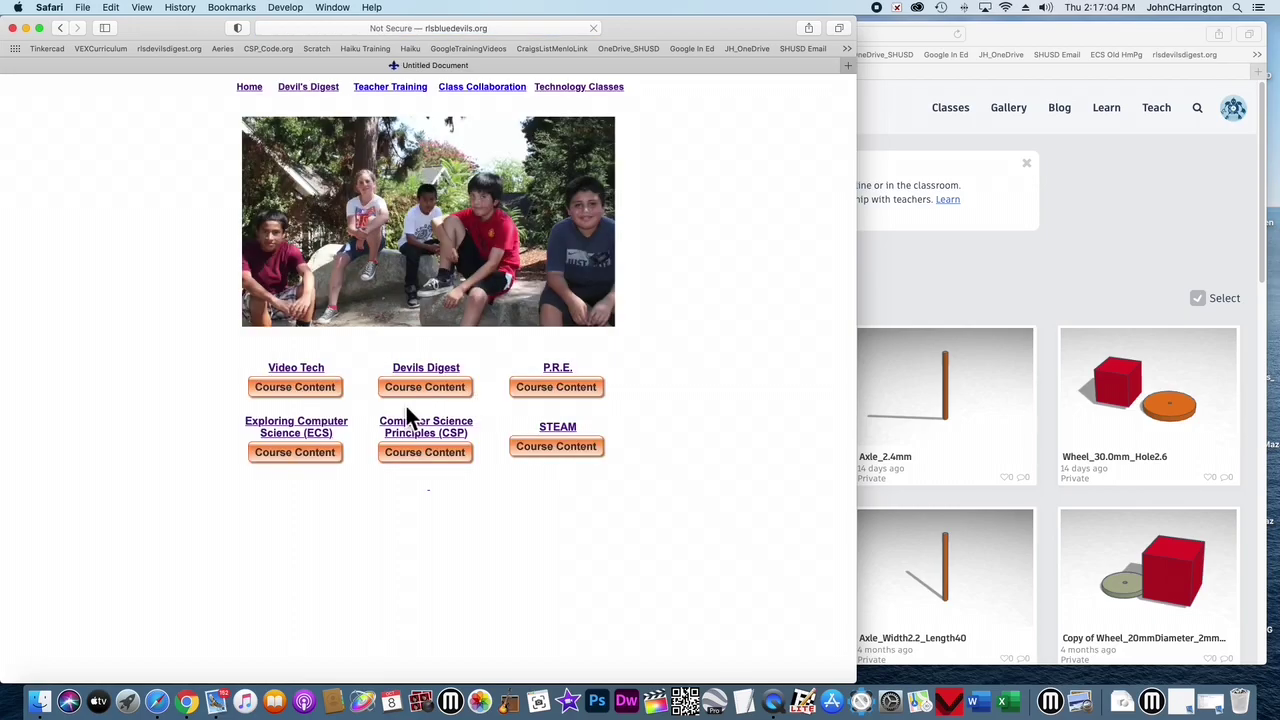
pyautogui.click(320, 388)
pyautogui.scroll(-15, 423, 515)
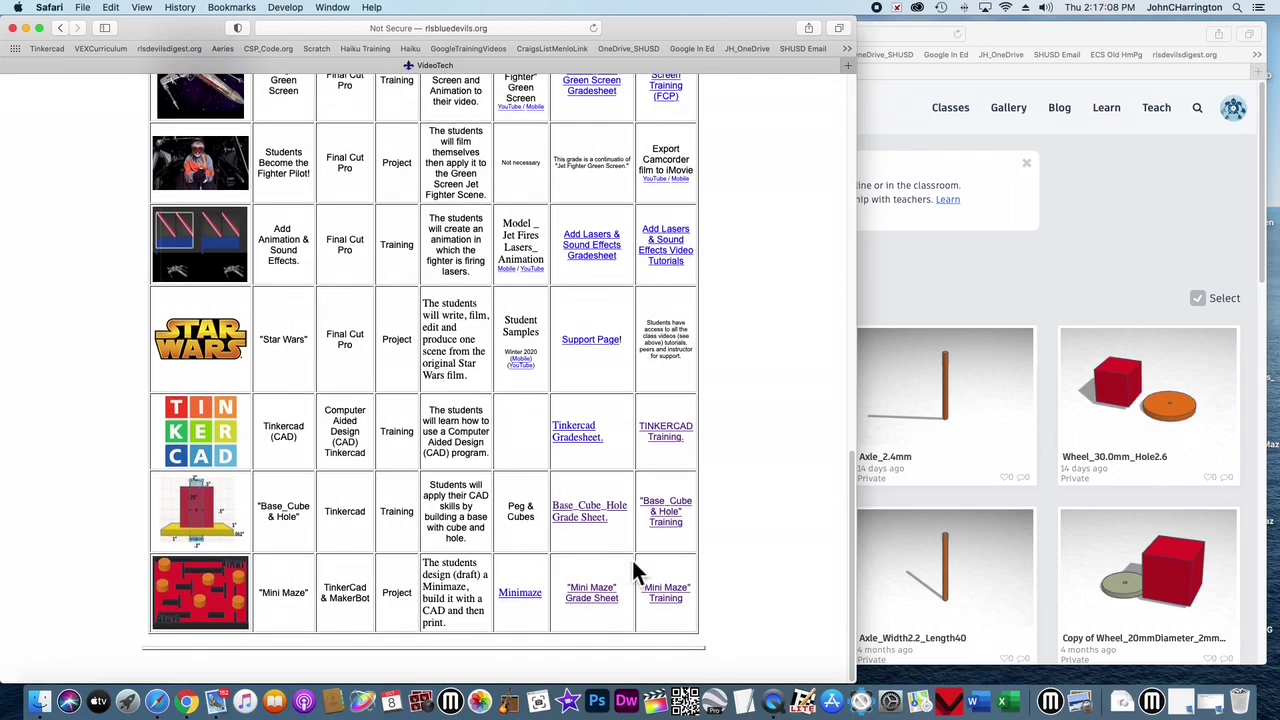
pyautogui.click(673, 597)
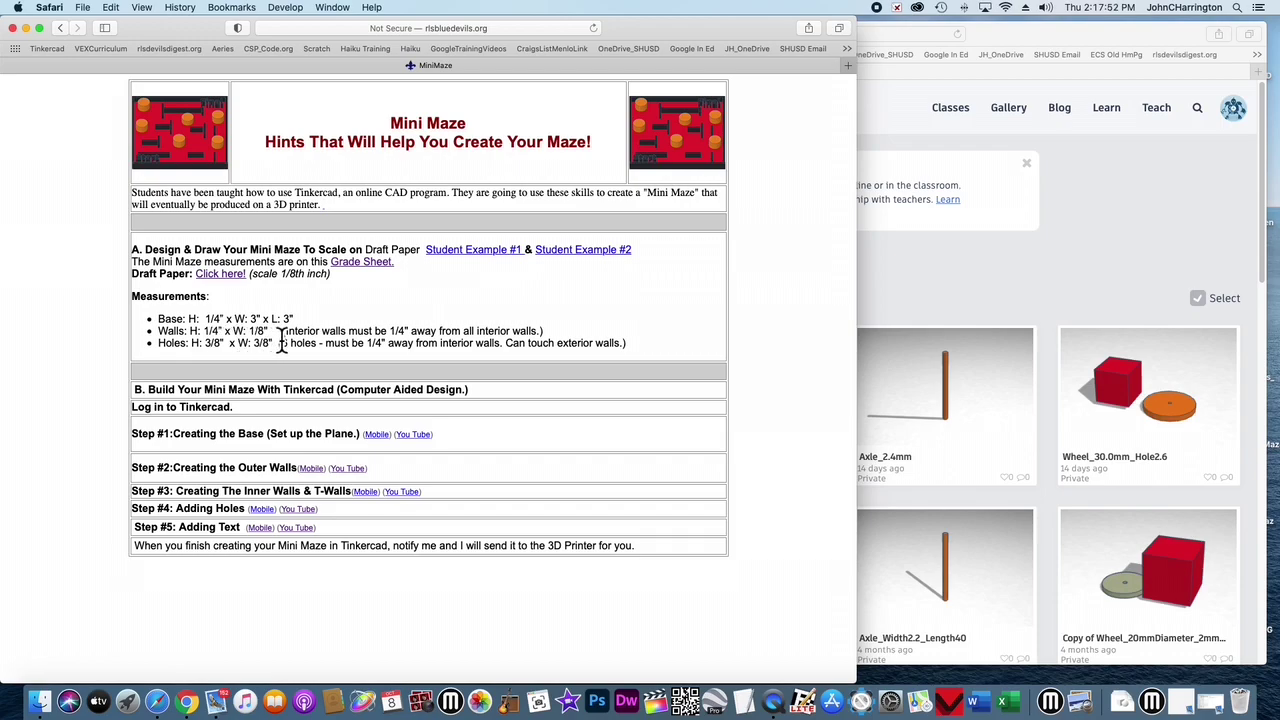
# - Open the Mini Maze Grade Sheet and review the base, wall and hole specifications together with the labelled maze diagram
pyautogui.click(362, 263)
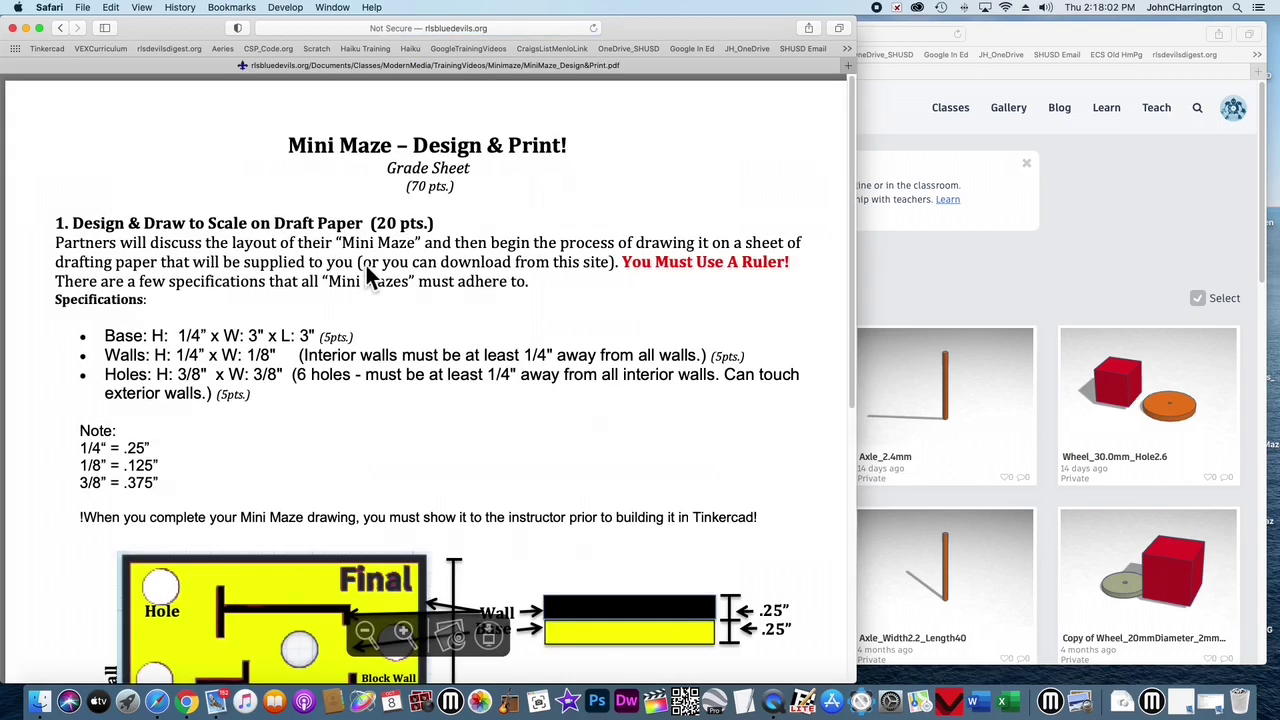
pyautogui.scroll(-2, 455, 462)
pyautogui.scroll(-1, 455, 462)
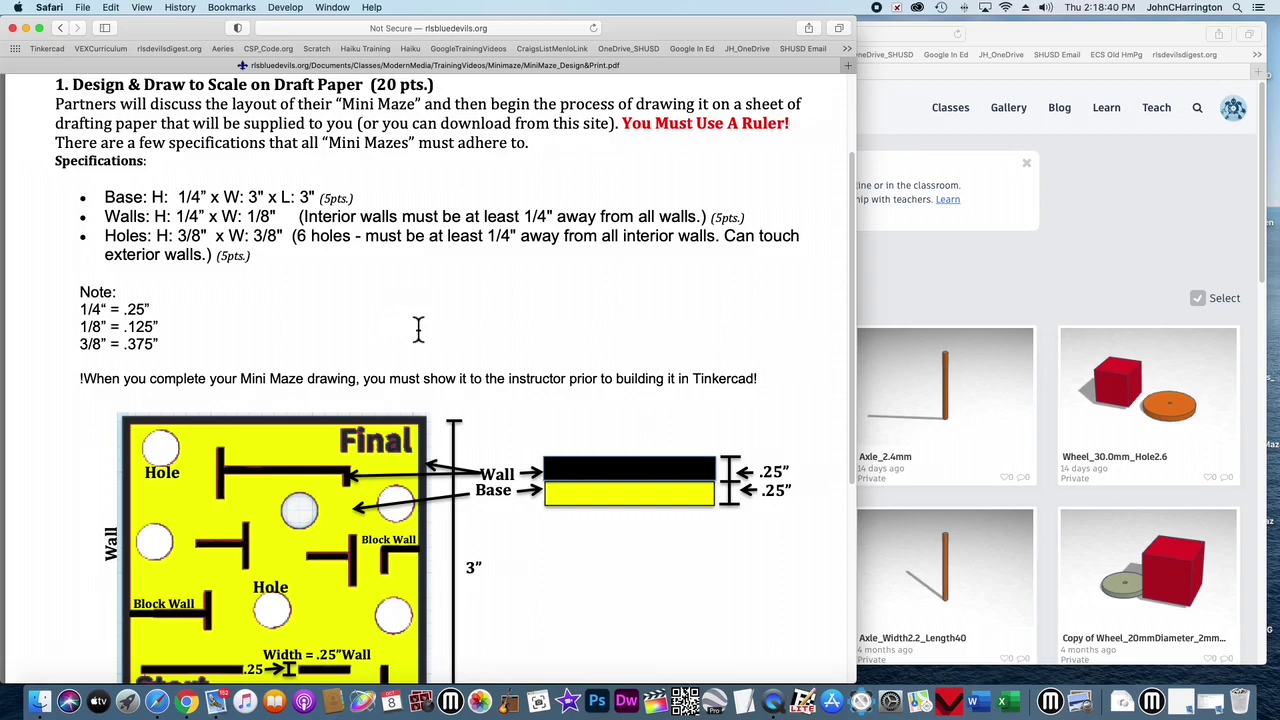
pyautogui.scroll(-2, 321, 291)
pyautogui.scroll(2, 321, 291)
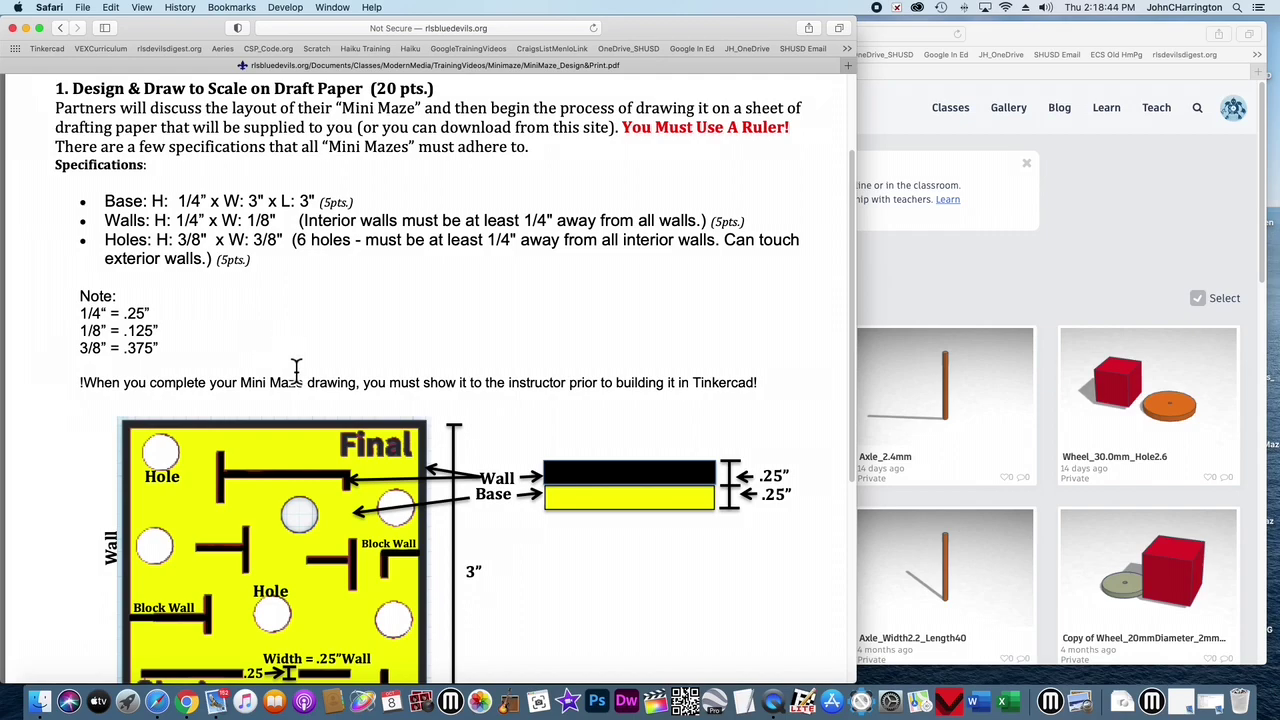
pyautogui.scroll(-2, 320, 485)
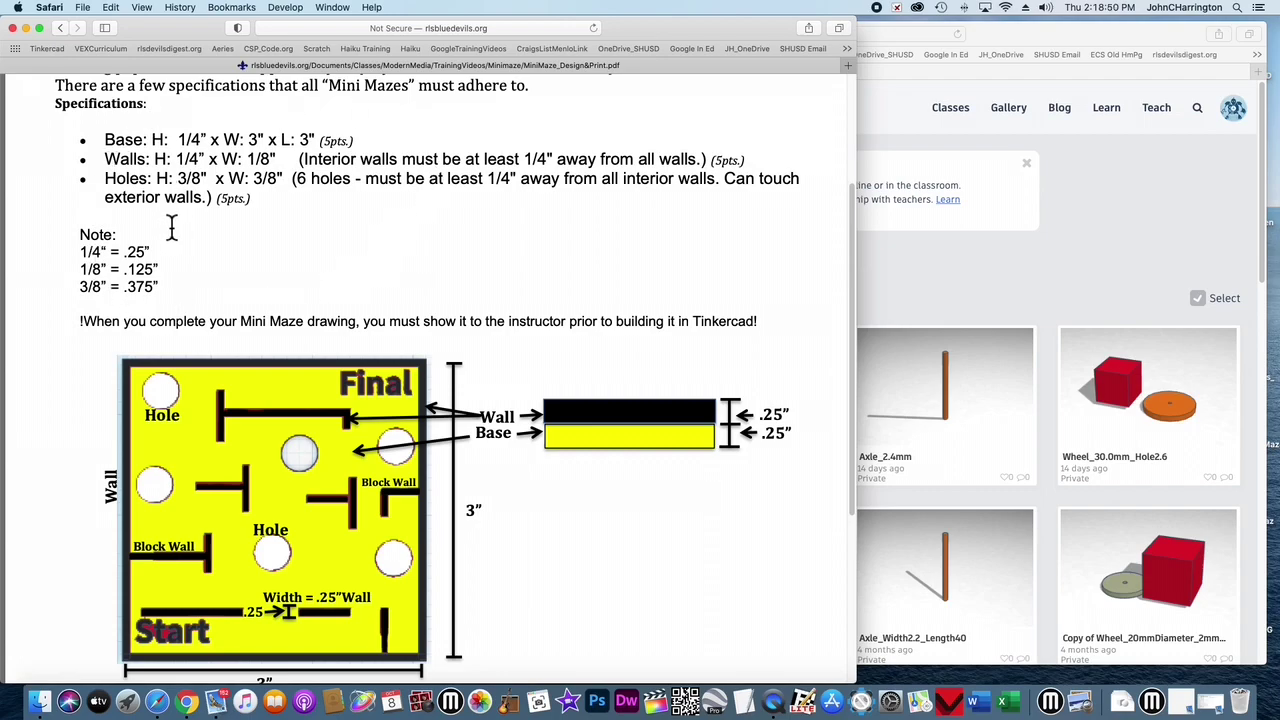
# - Switch to Tinkercad and open the MiniMaze design, bringing the whole red base into view
pyautogui.click(1108, 240)
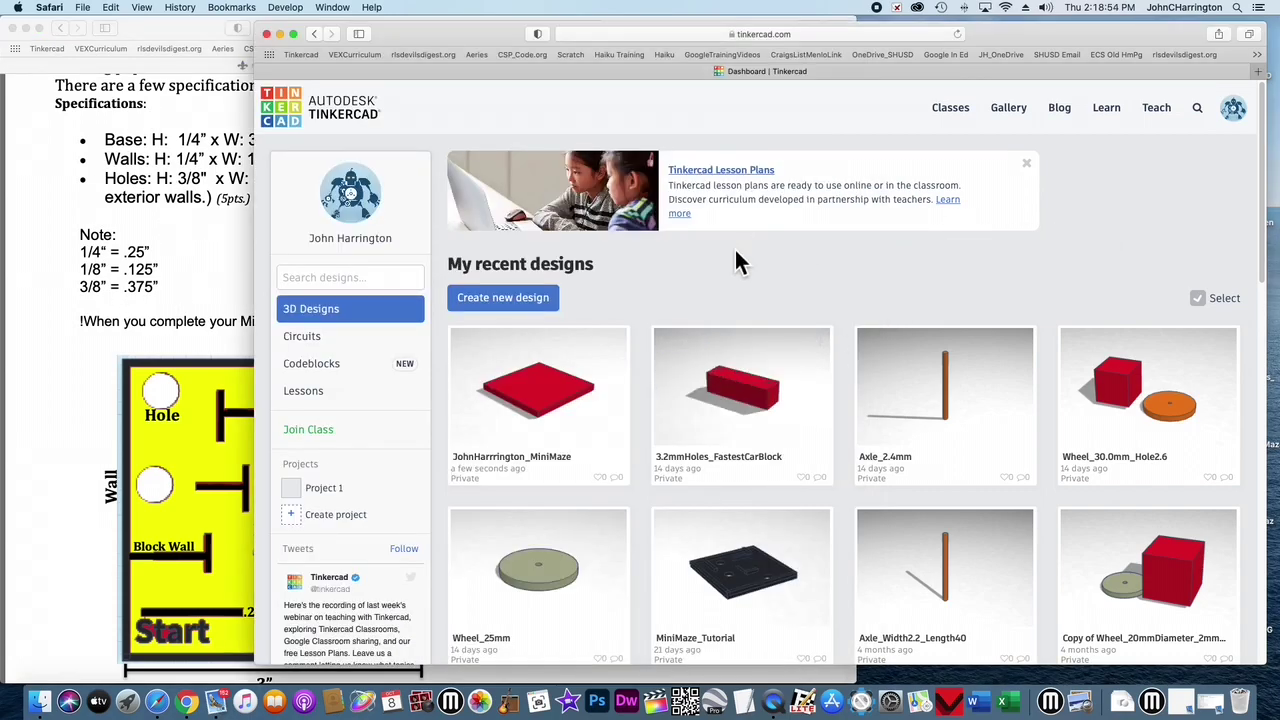
pyautogui.click(476, 347)
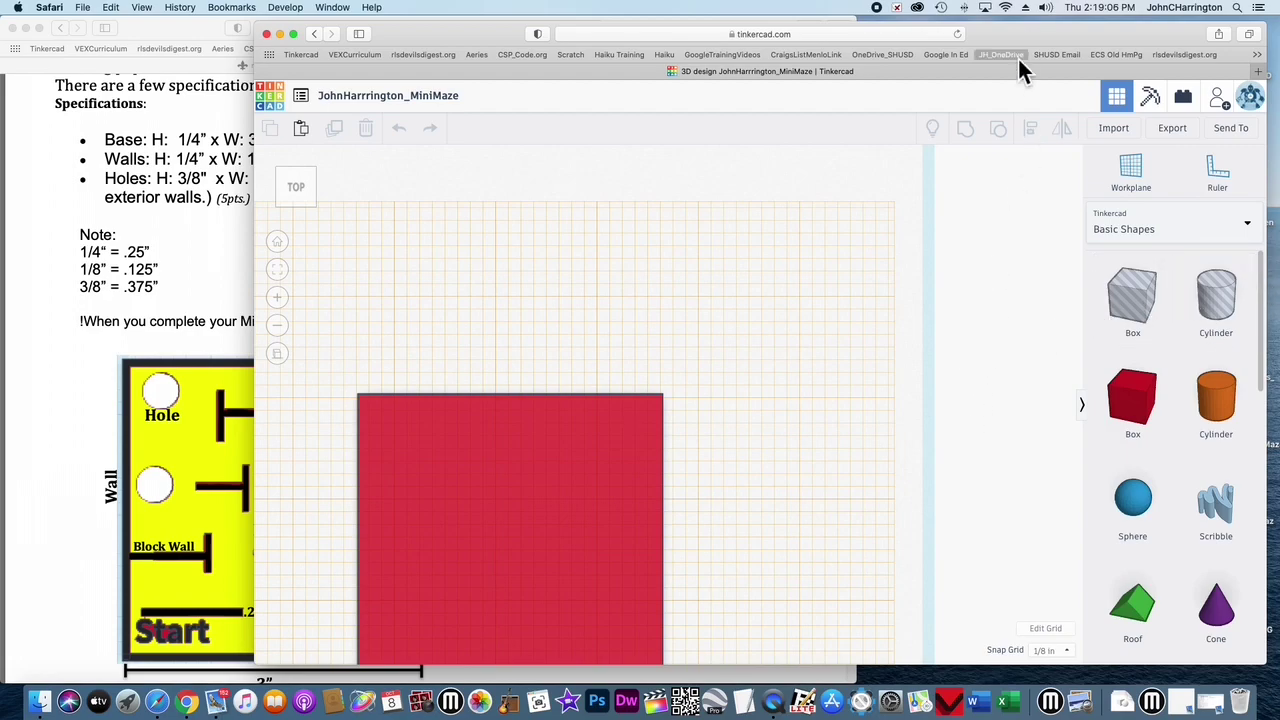
pyautogui.moveTo(1014, 43); pyautogui.dragTo(1014, 37)
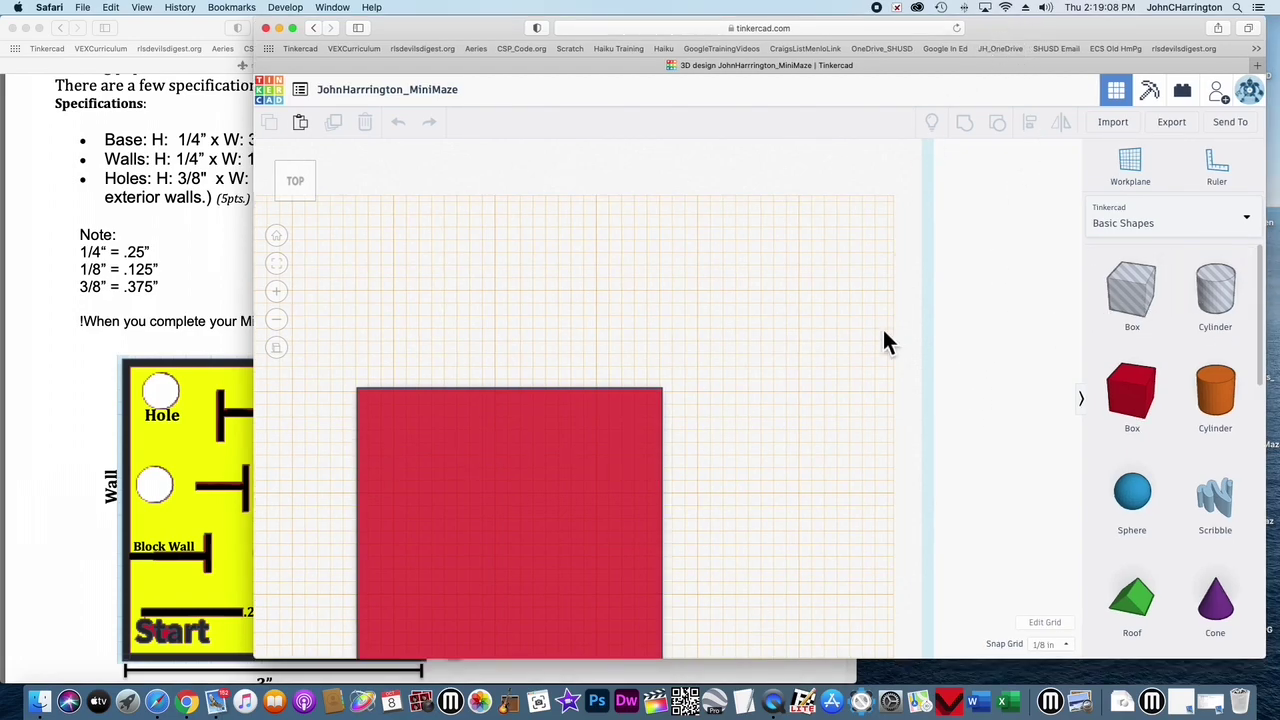
pyautogui.scroll(-5, 818, 514)
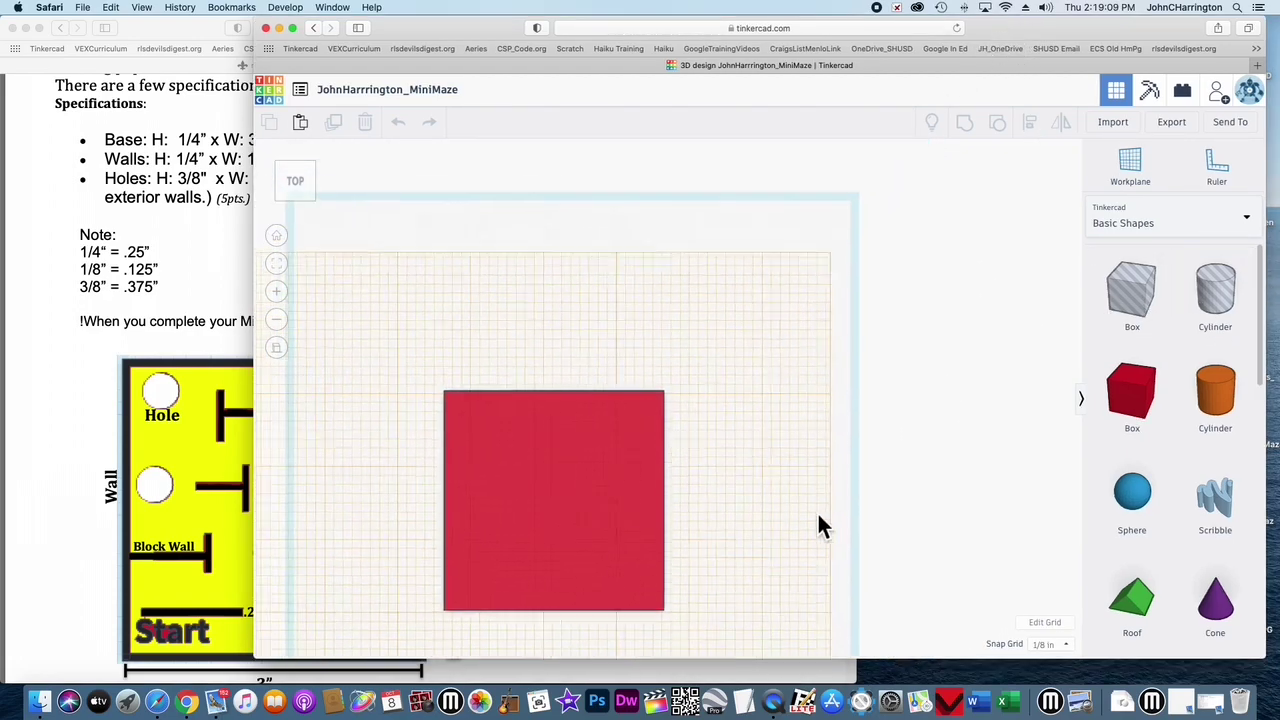
# - Copy the red base, paste a duplicate and move it diagonally so it only partly overlaps the original
pyautogui.click(587, 478)
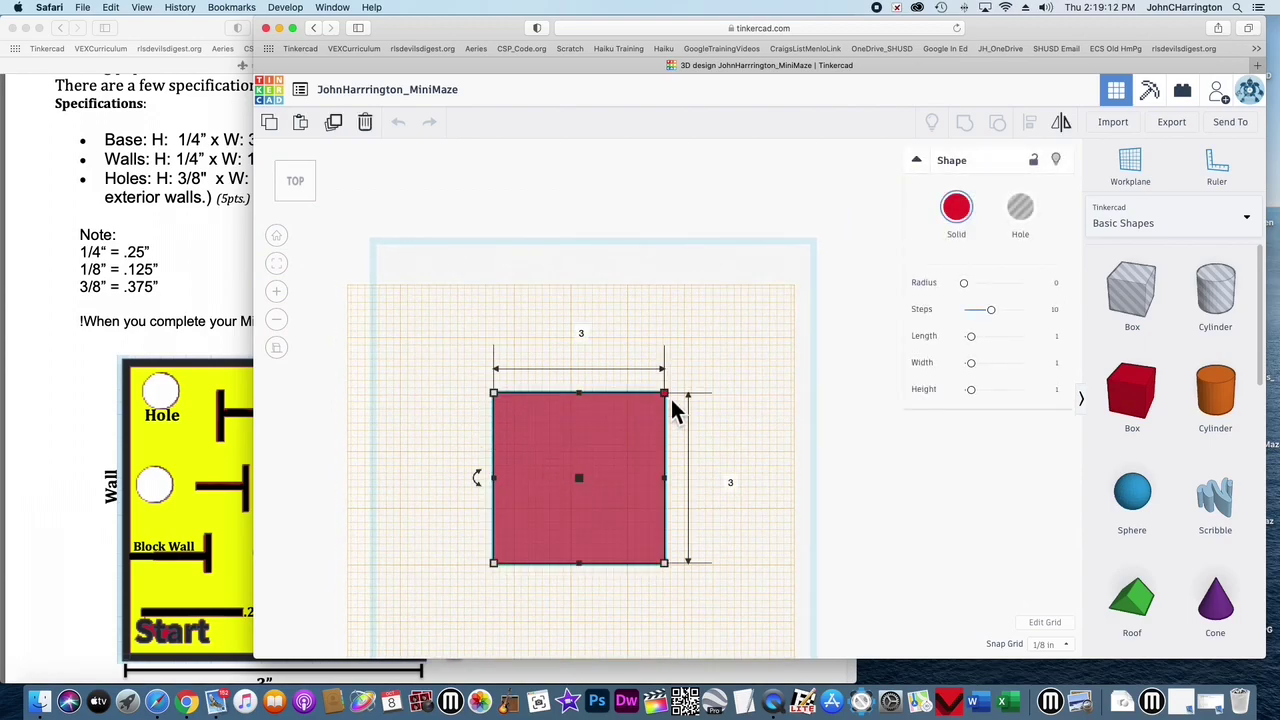
pyautogui.moveTo(666, 394)
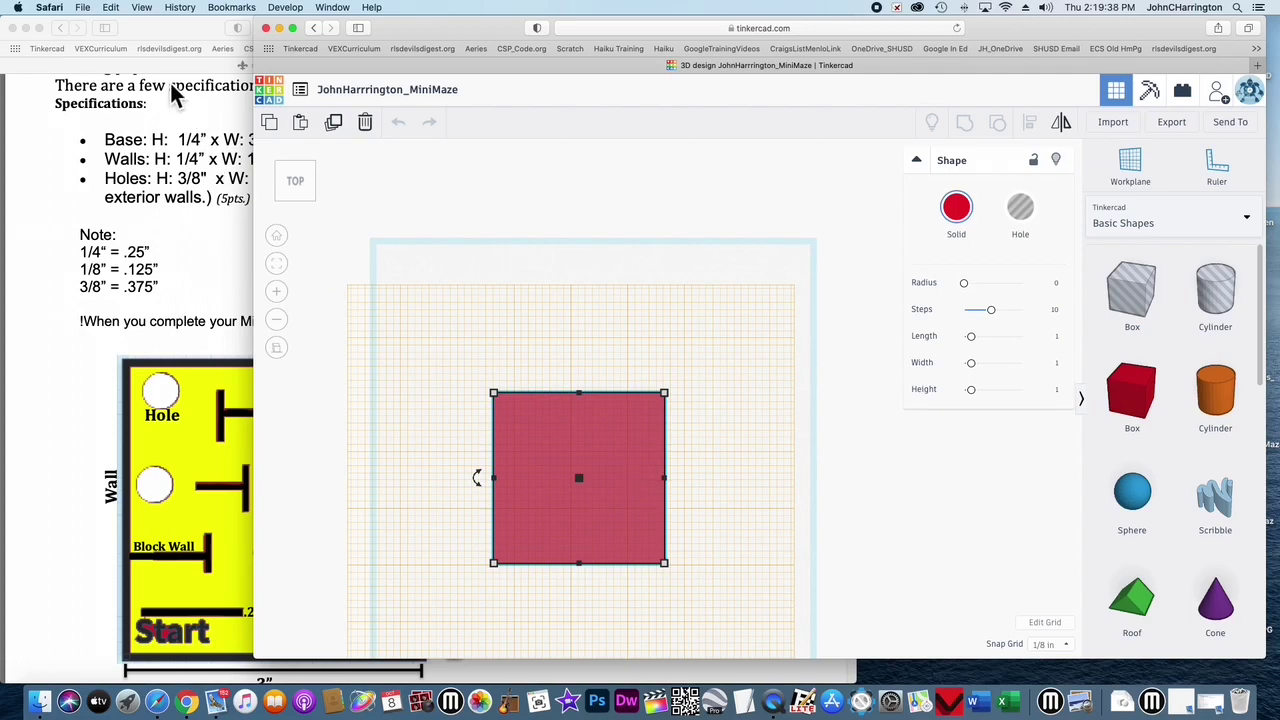
pyautogui.click(114, 12)
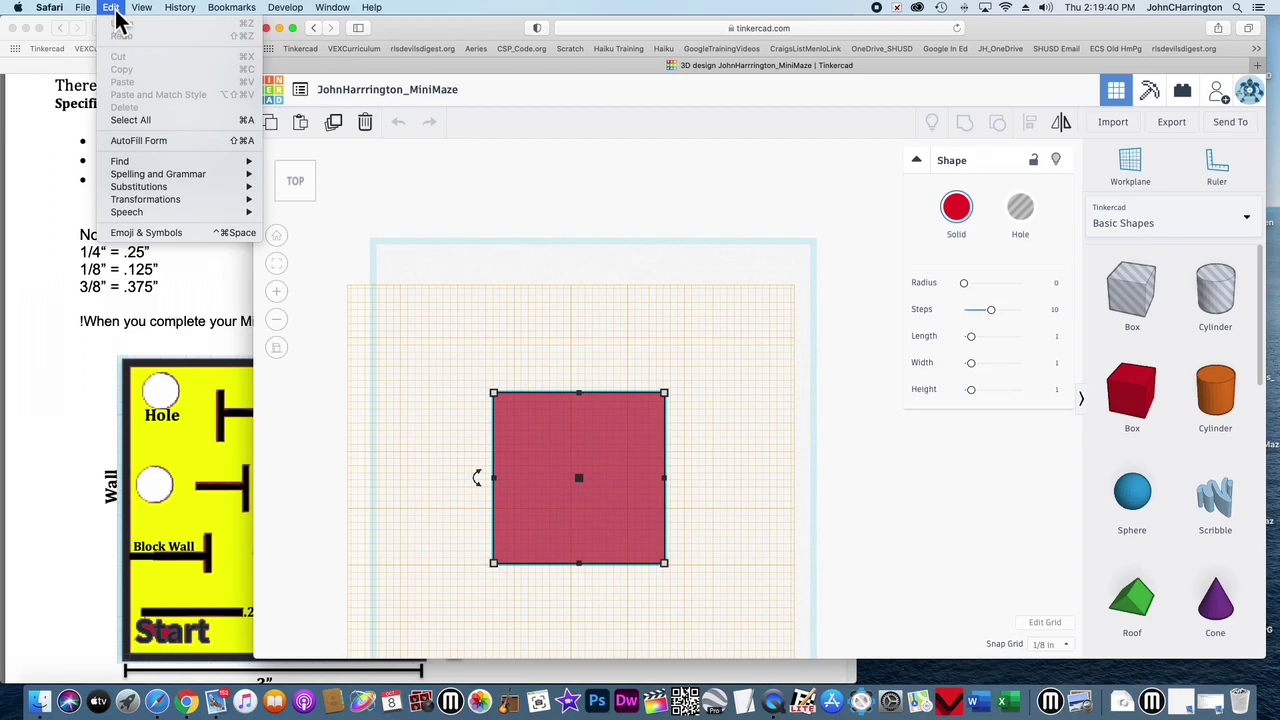
pyautogui.click(643, 452)
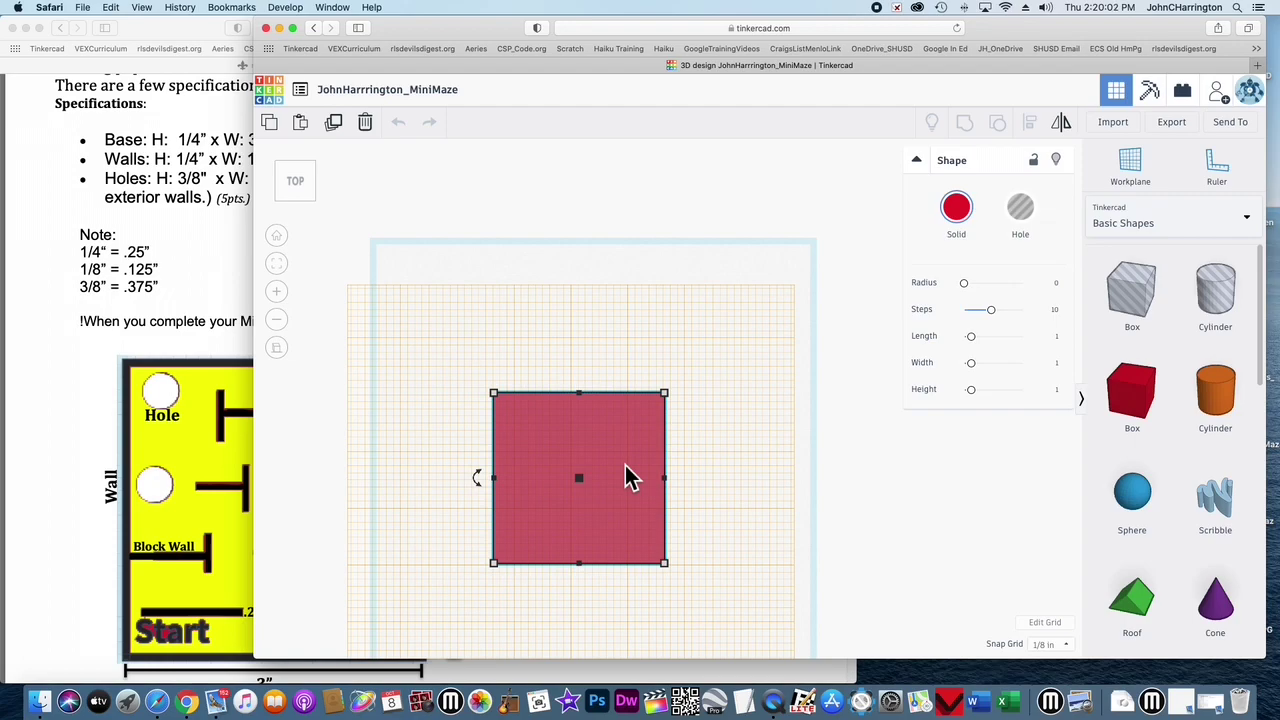
pyautogui.click(705, 461)
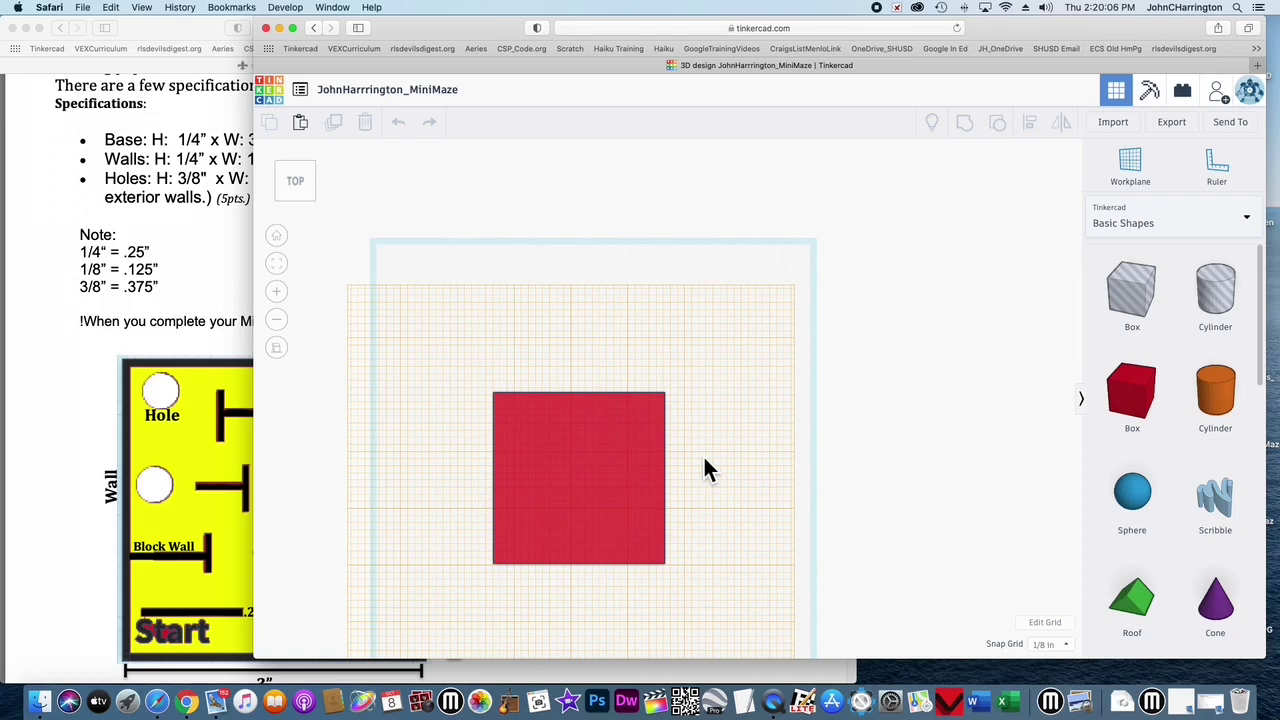
pyautogui.press('super+v')
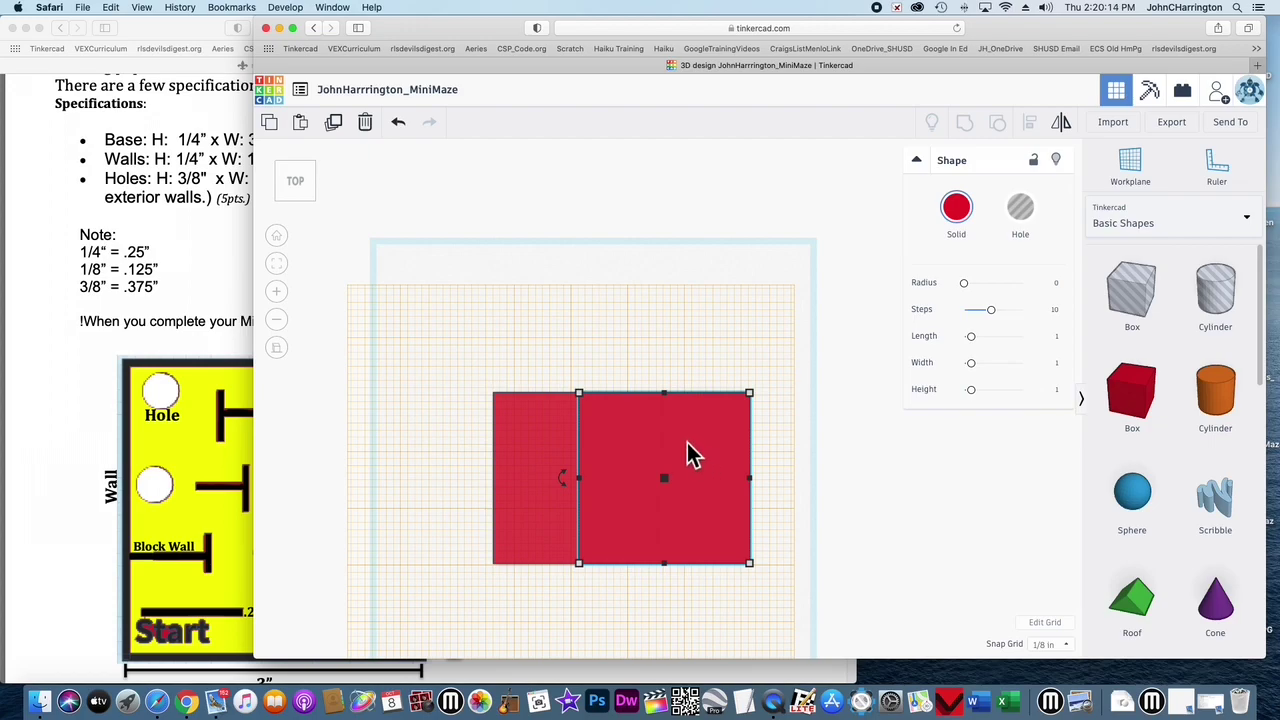
pyautogui.moveTo(670, 442); pyautogui.dragTo(658, 488)
pyautogui.click(654, 478)
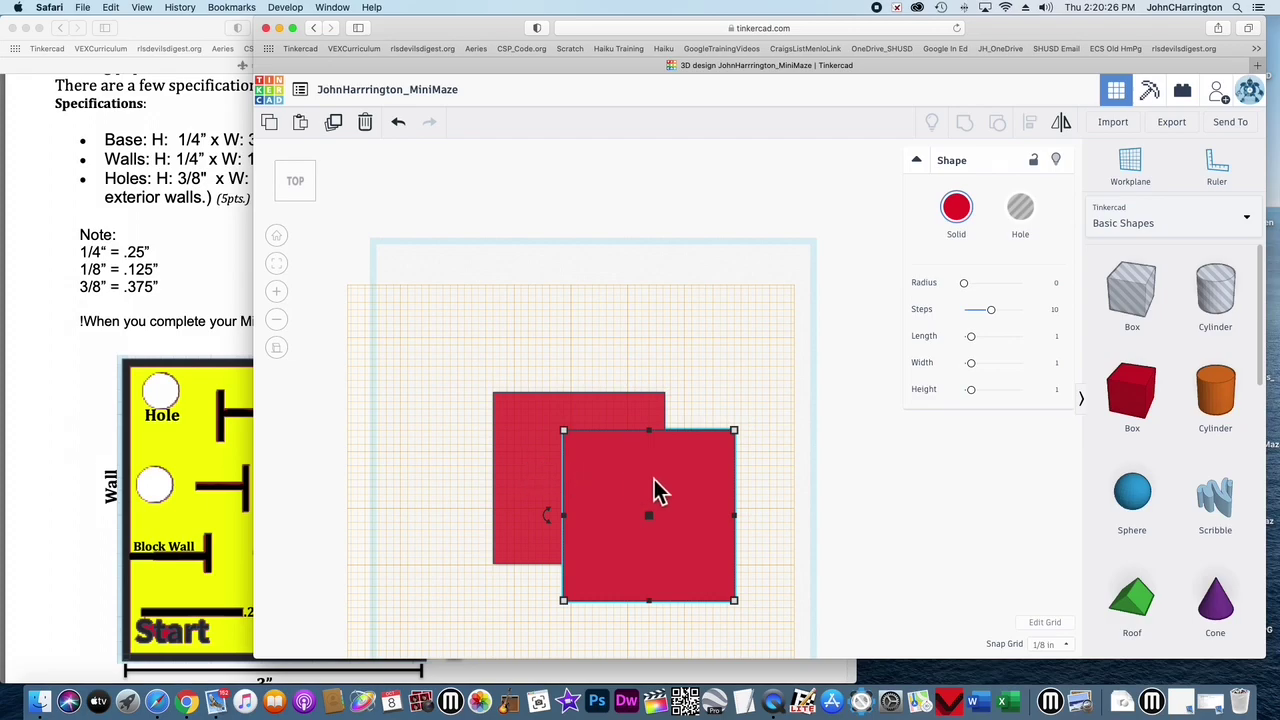
# - Change the solid colour of the duplicated base to the black preset
pyautogui.click(527, 453)
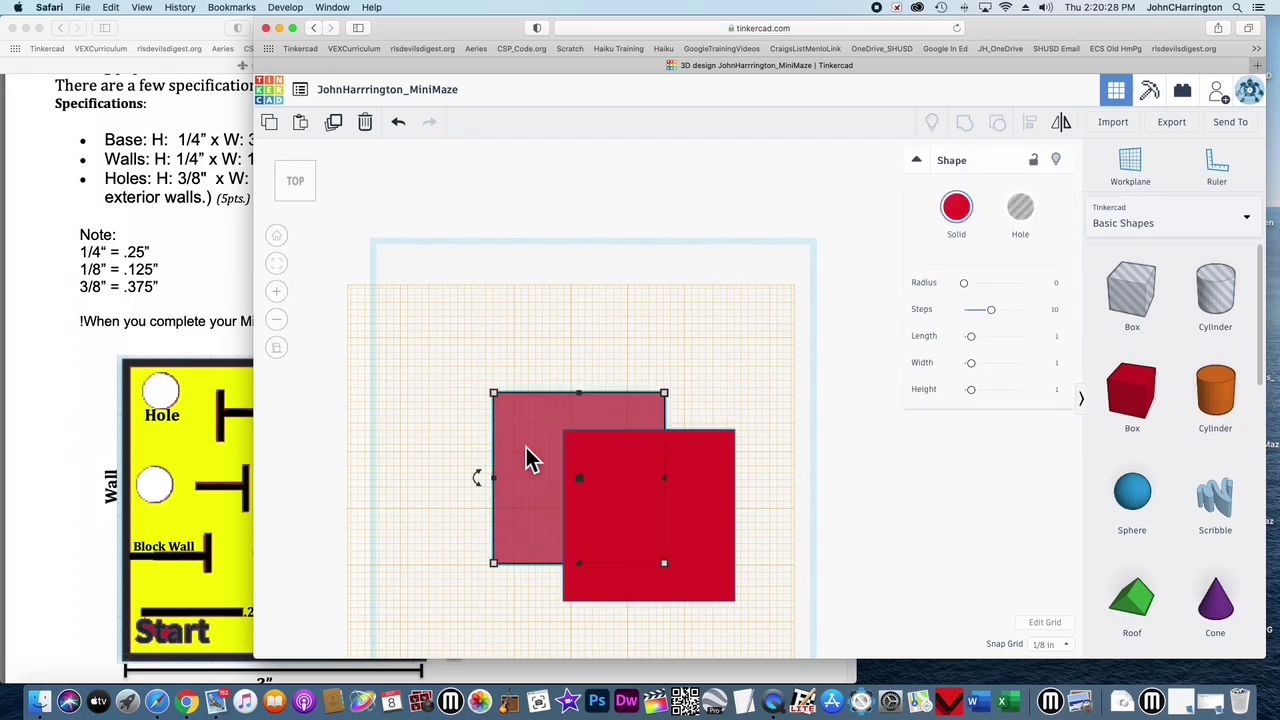
pyautogui.click(696, 484)
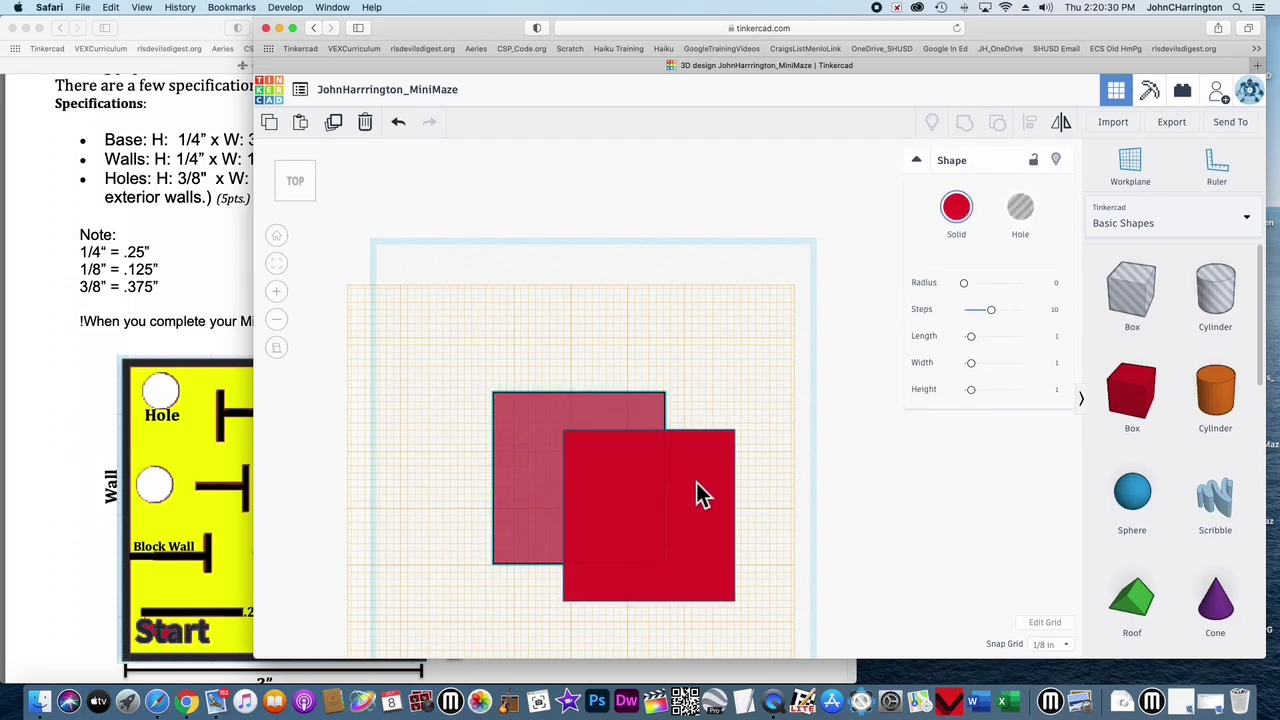
pyautogui.click(957, 212)
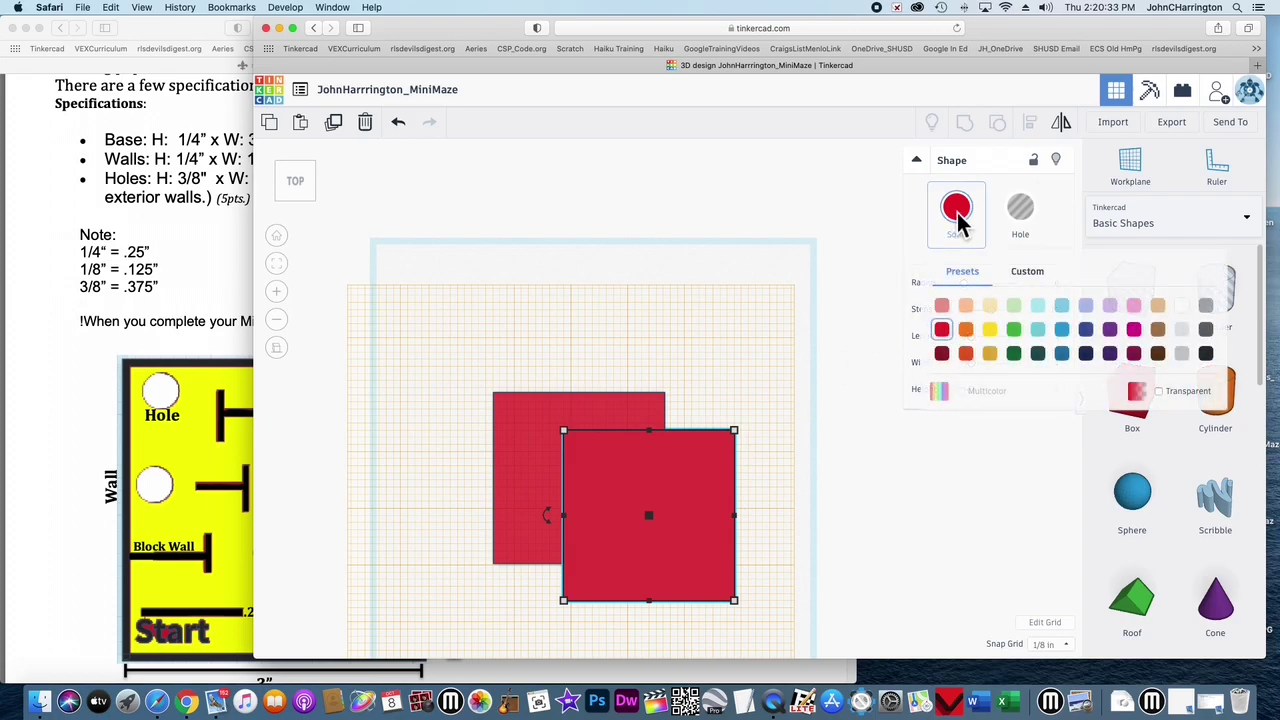
pyautogui.click(1206, 353)
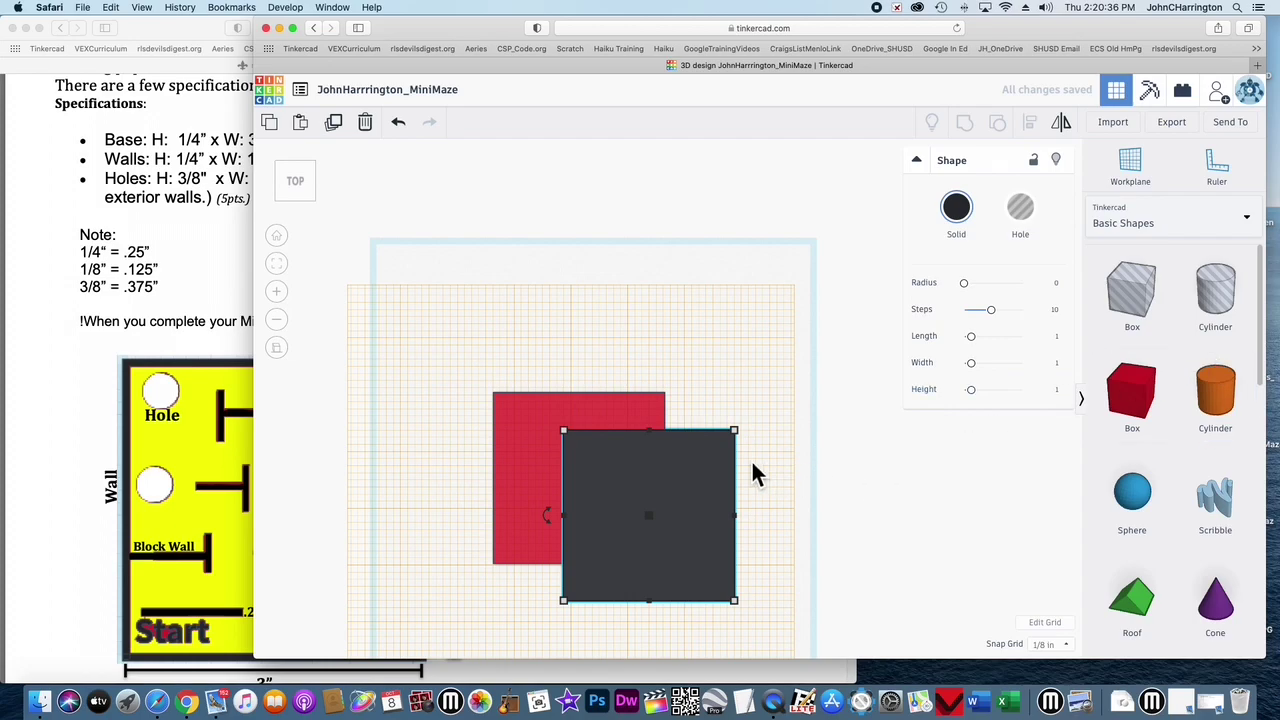
# - Check the wall specification in the grade sheet and set the black copy's vertical dimension in the top view to .125 in
pyautogui.click(123, 336)
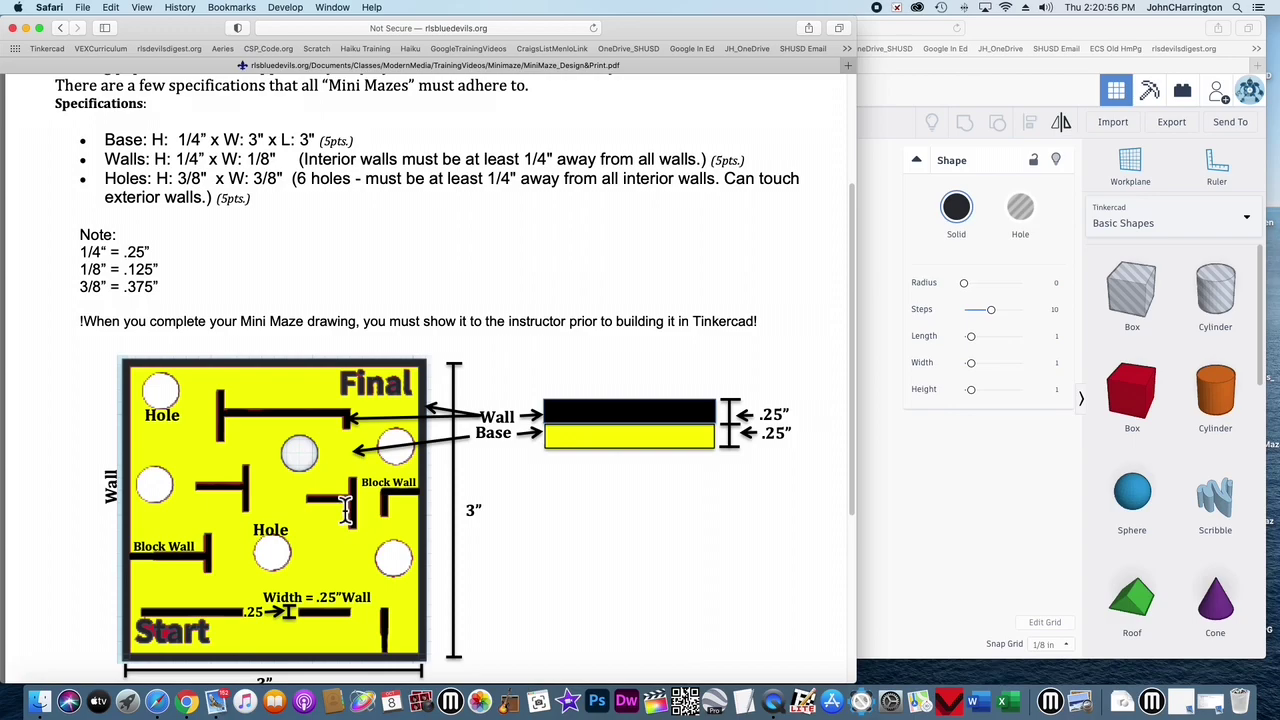
pyautogui.click(915, 522)
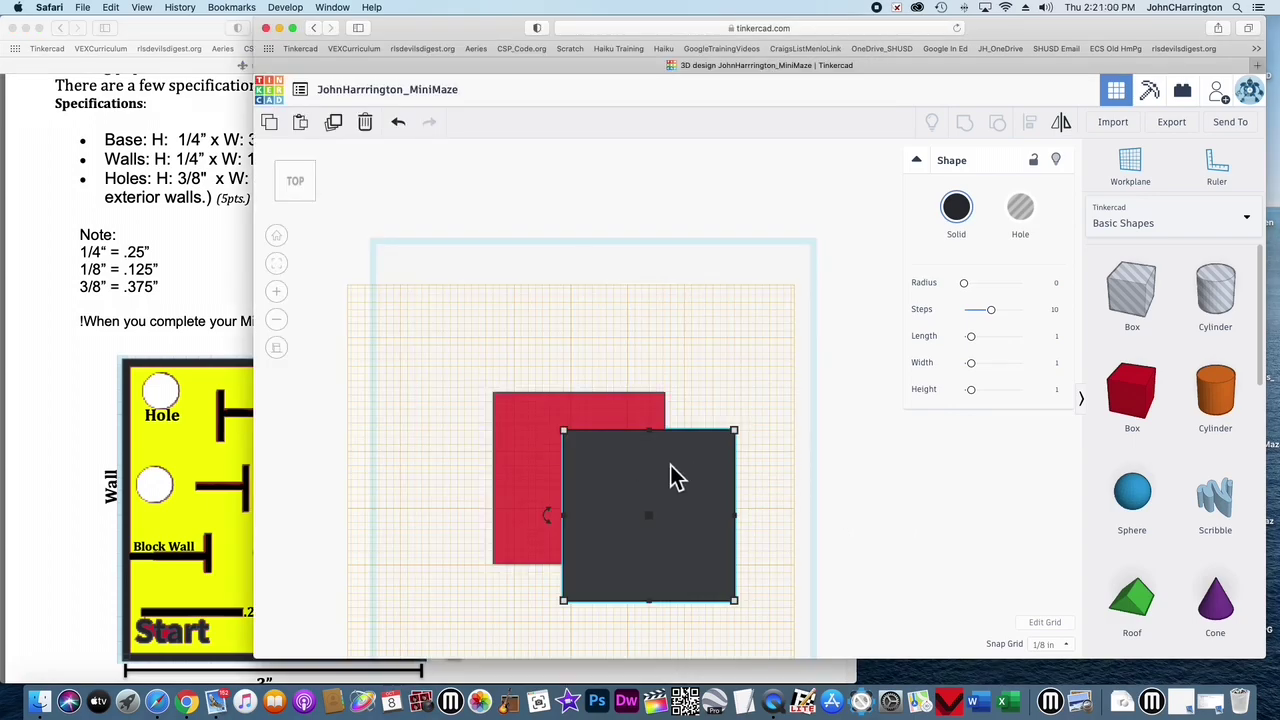
pyautogui.moveTo(735, 441)
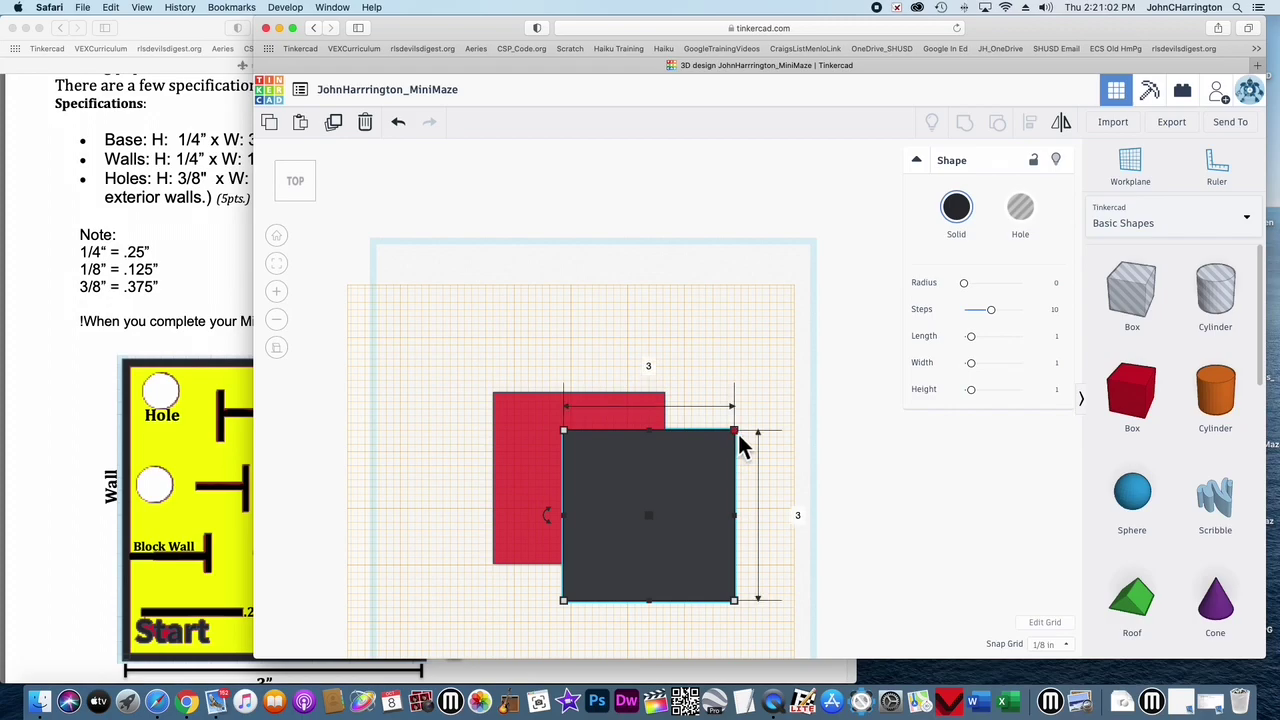
pyautogui.click(200, 462)
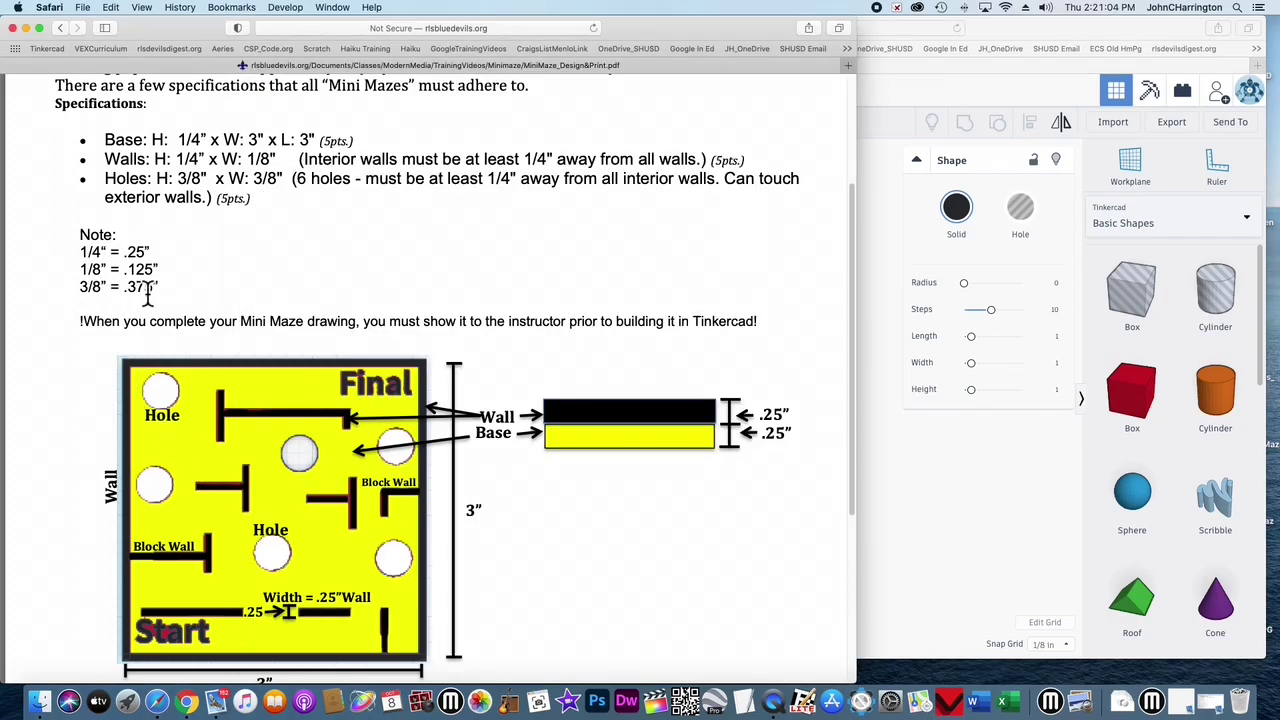
pyautogui.click(888, 503)
pyautogui.moveTo(738, 433)
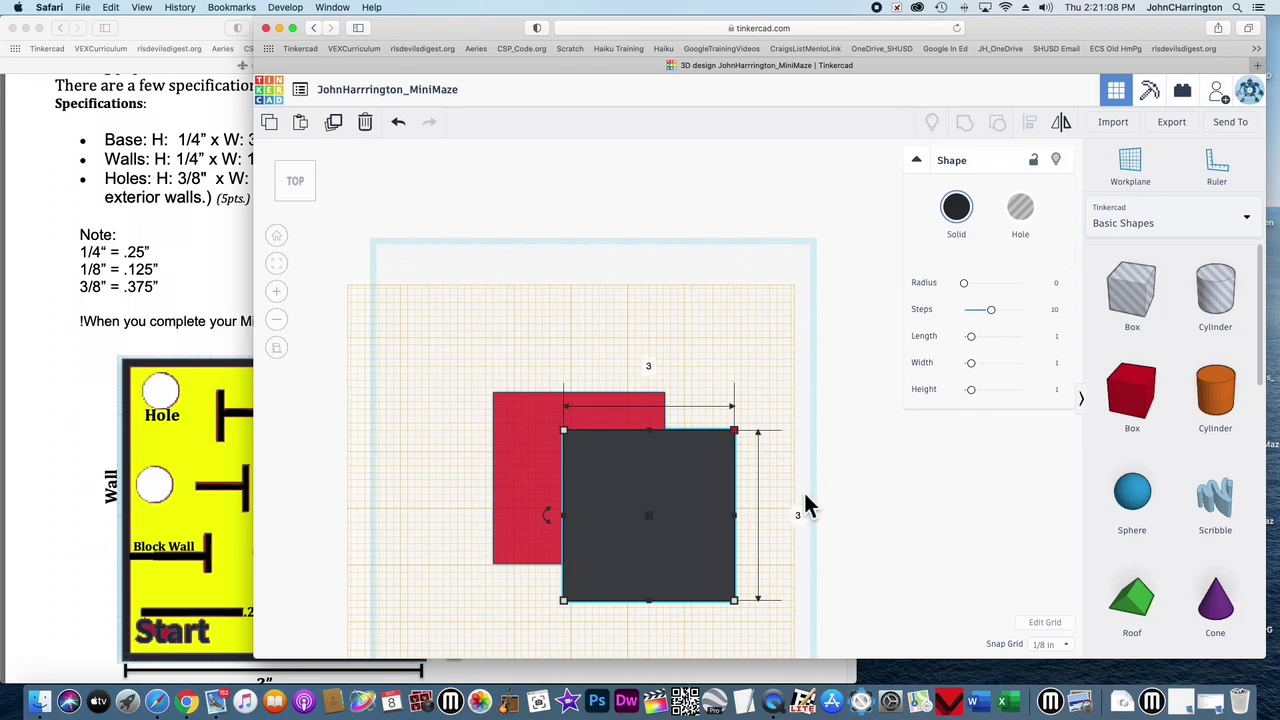
pyautogui.click(798, 515)
pyautogui.write('.125')
pyautogui.press('Return')
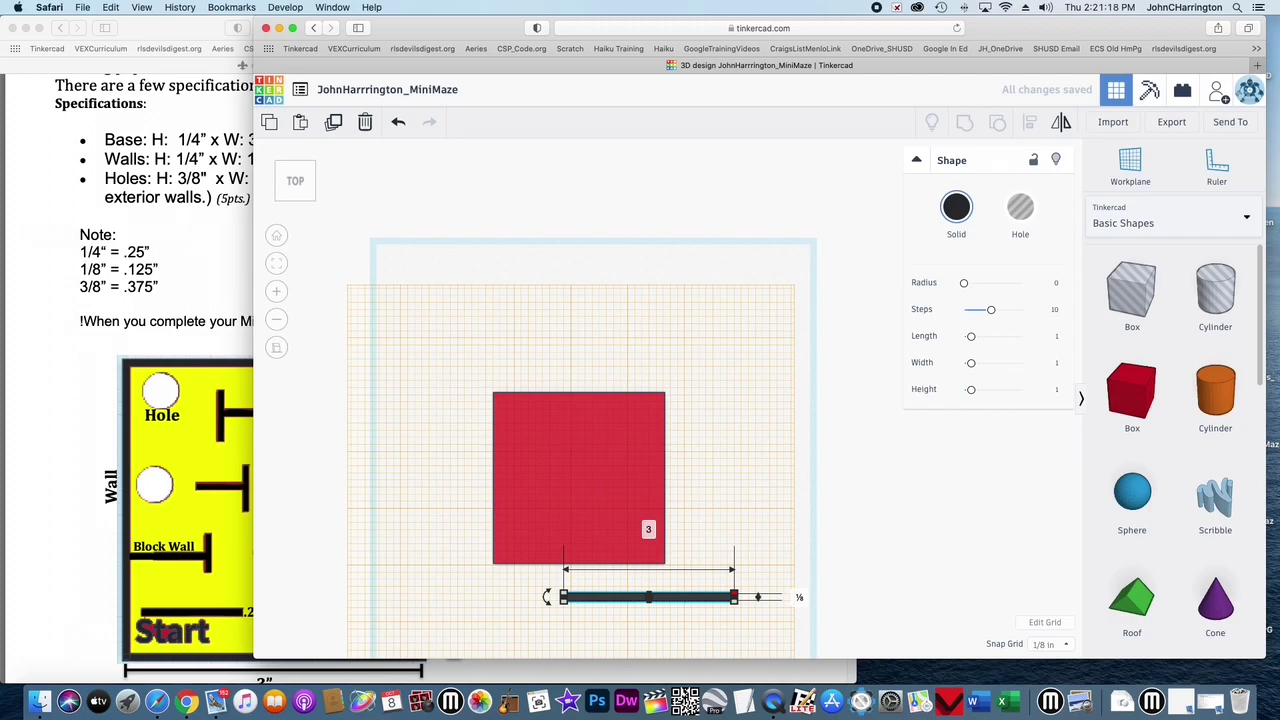
# - Move the black wall onto the red base just inside its lower edge and set the snap grid to 1/64 in
pyautogui.click(710, 598)
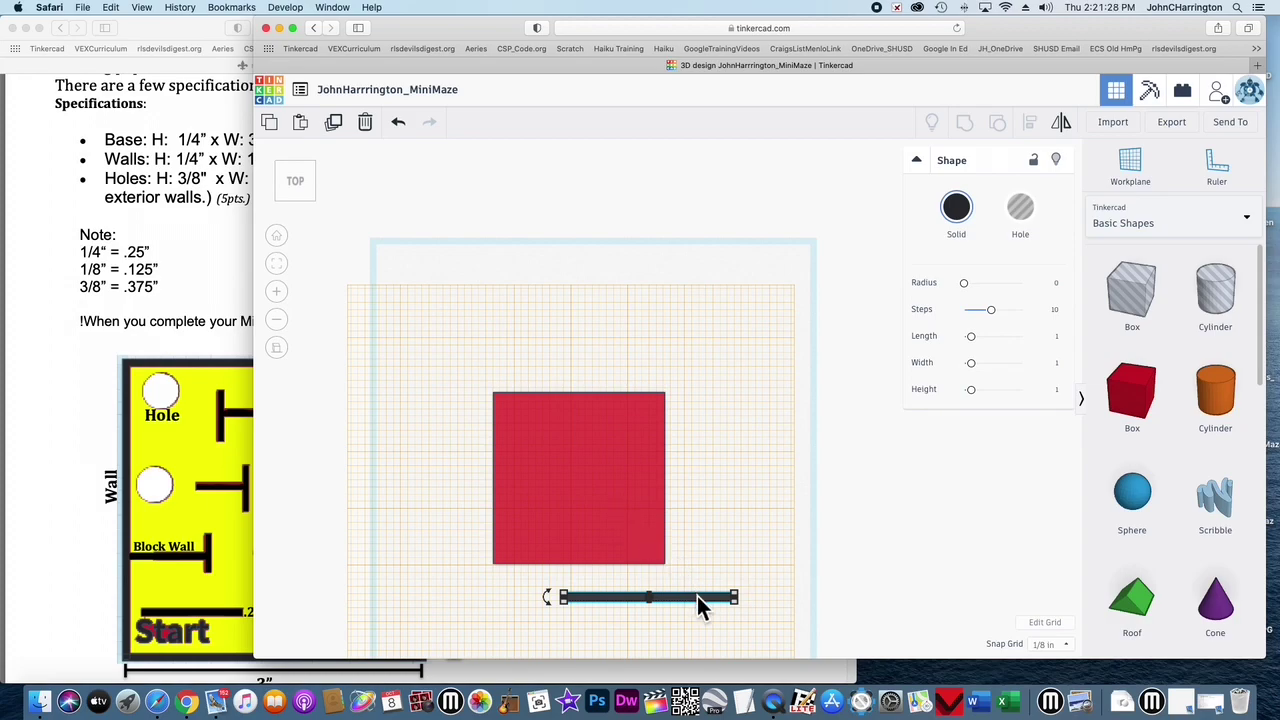
pyautogui.click(241, 529)
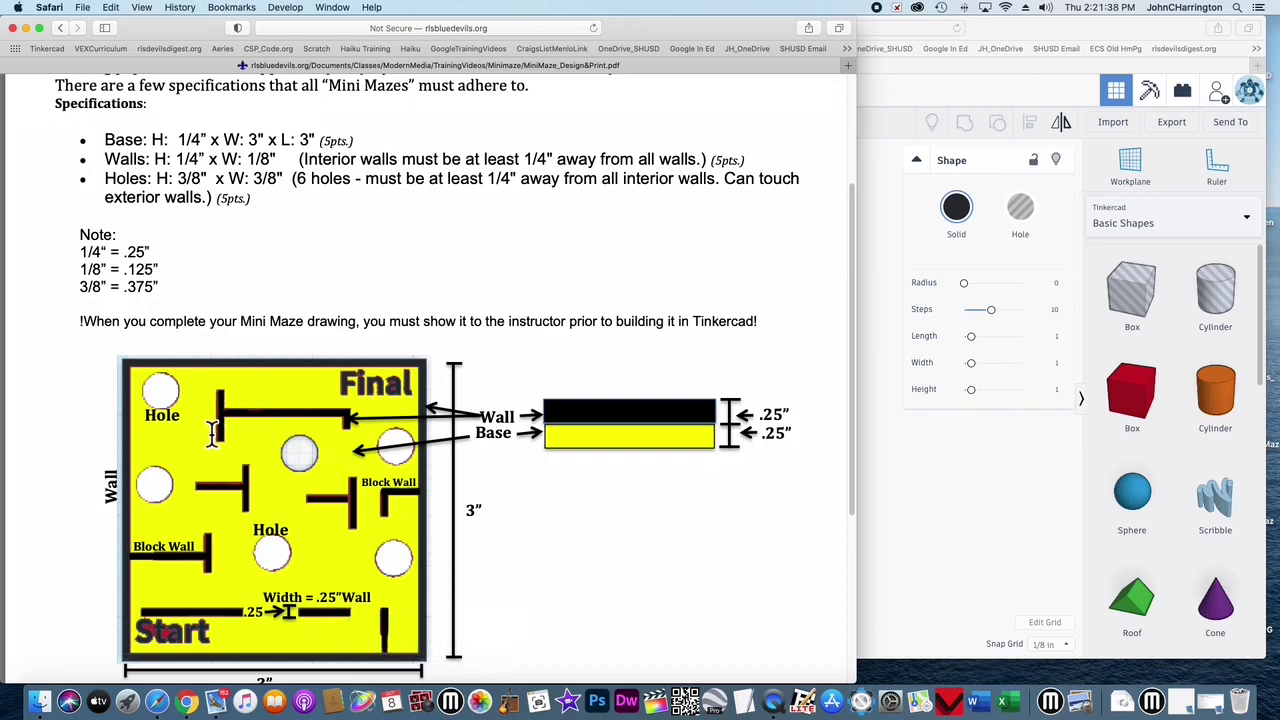
pyautogui.click(960, 550)
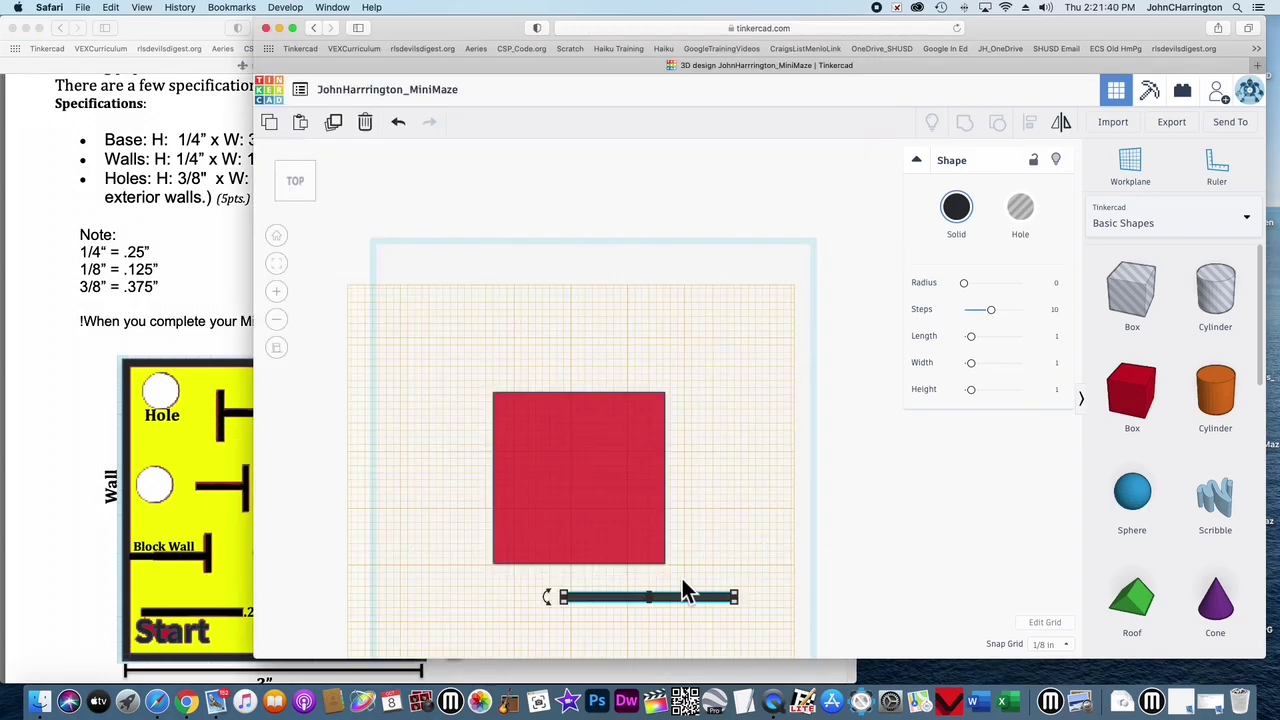
pyautogui.moveTo(692, 598); pyautogui.dragTo(624, 558)
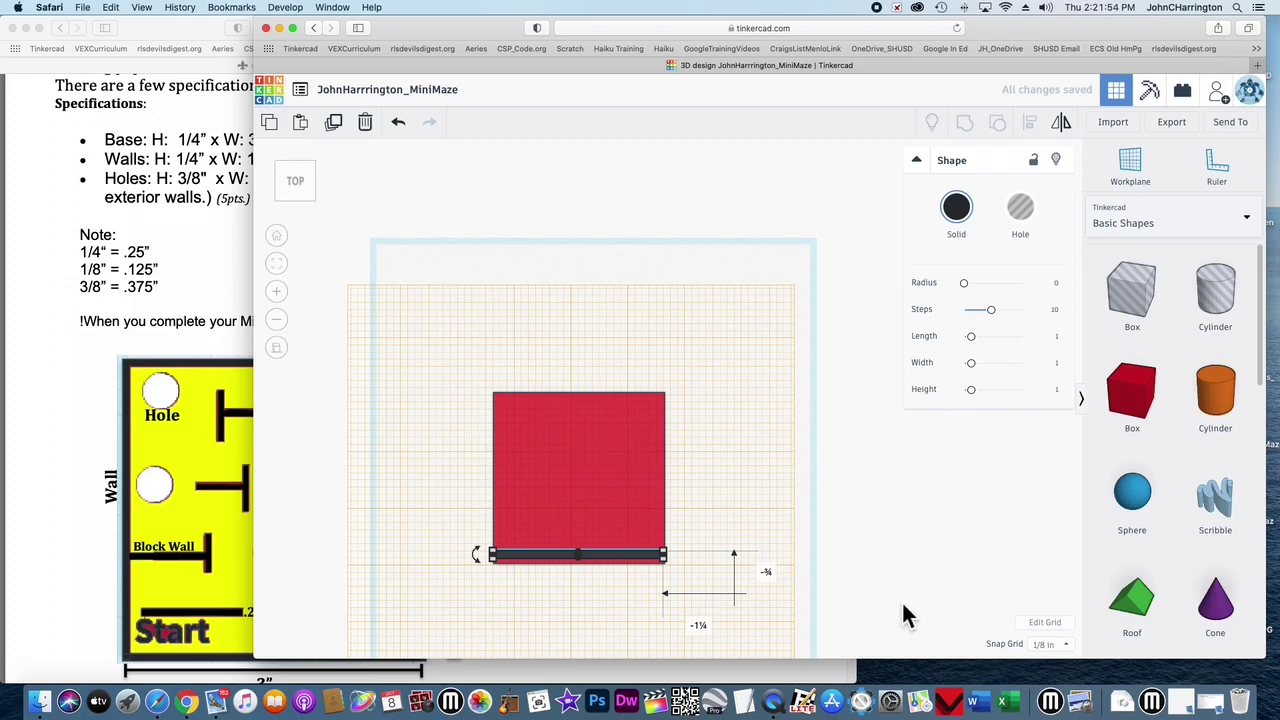
pyautogui.click(1070, 648)
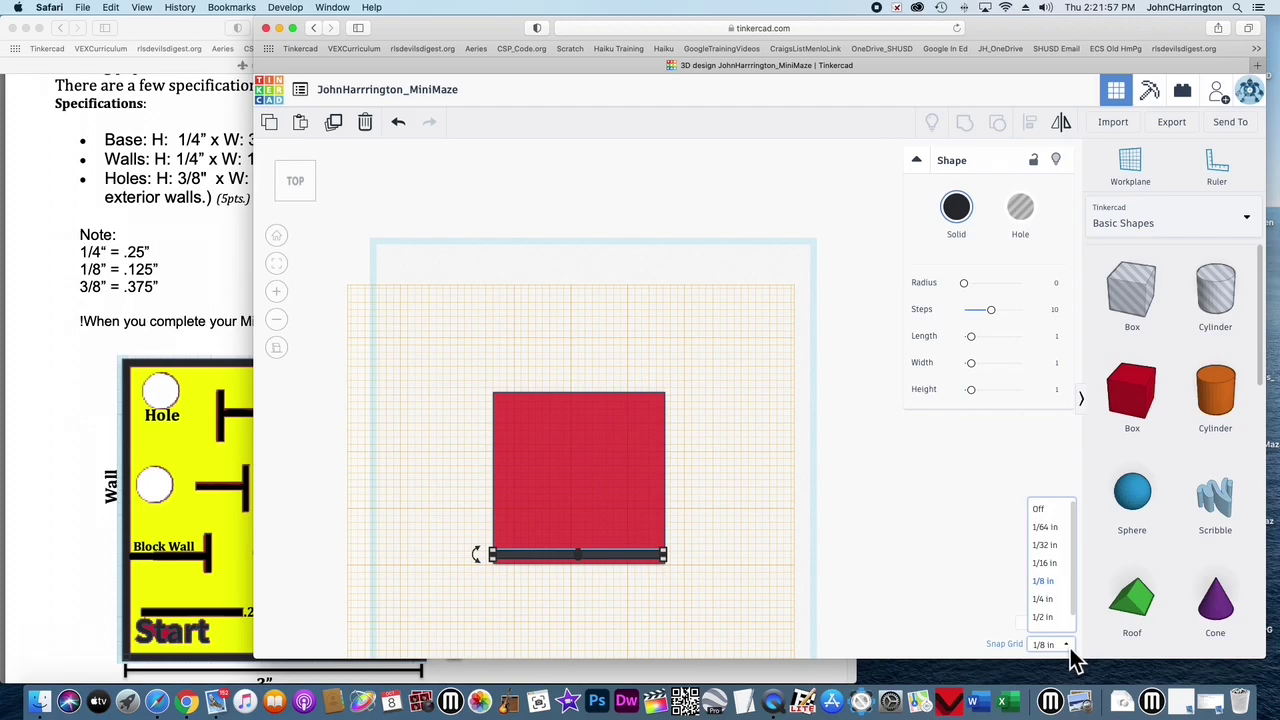
pyautogui.click(1052, 531)
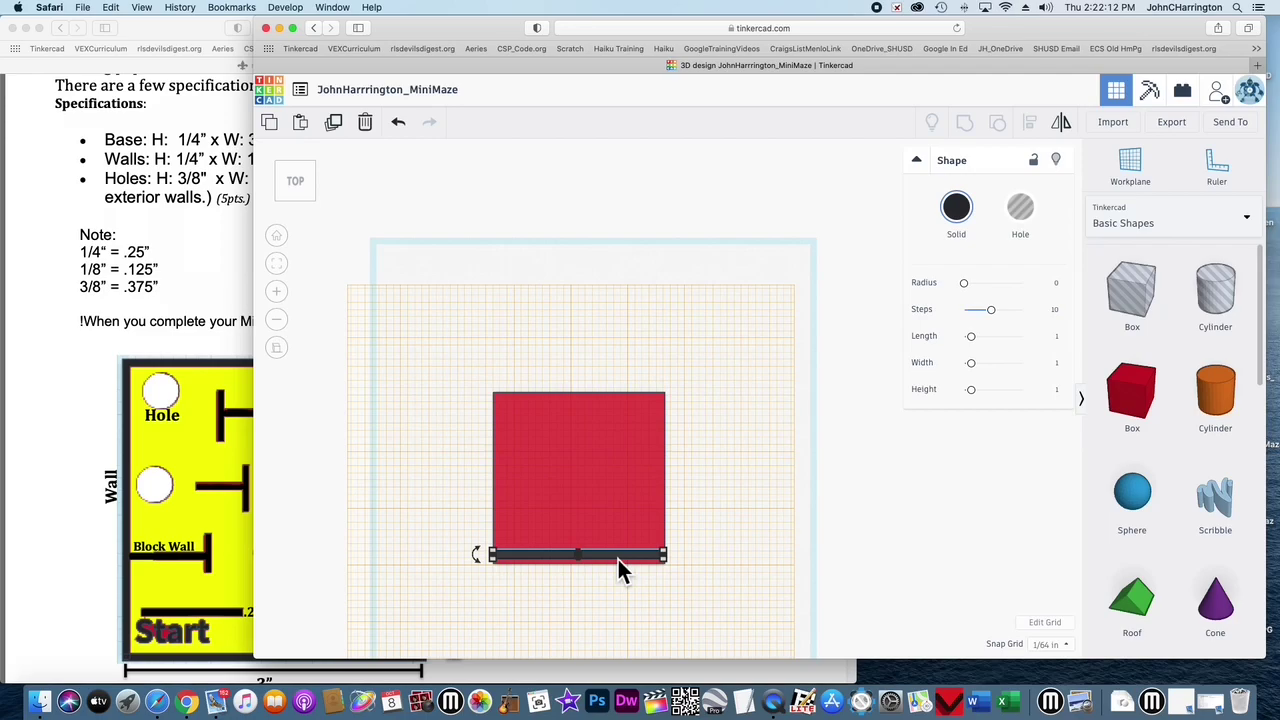
# - Nudge the black wall down in 1/64 in increments until it sits flush with the red base's lower edge
pyautogui.press('Down')
pyautogui.press('Down')
pyautogui.press('Down')
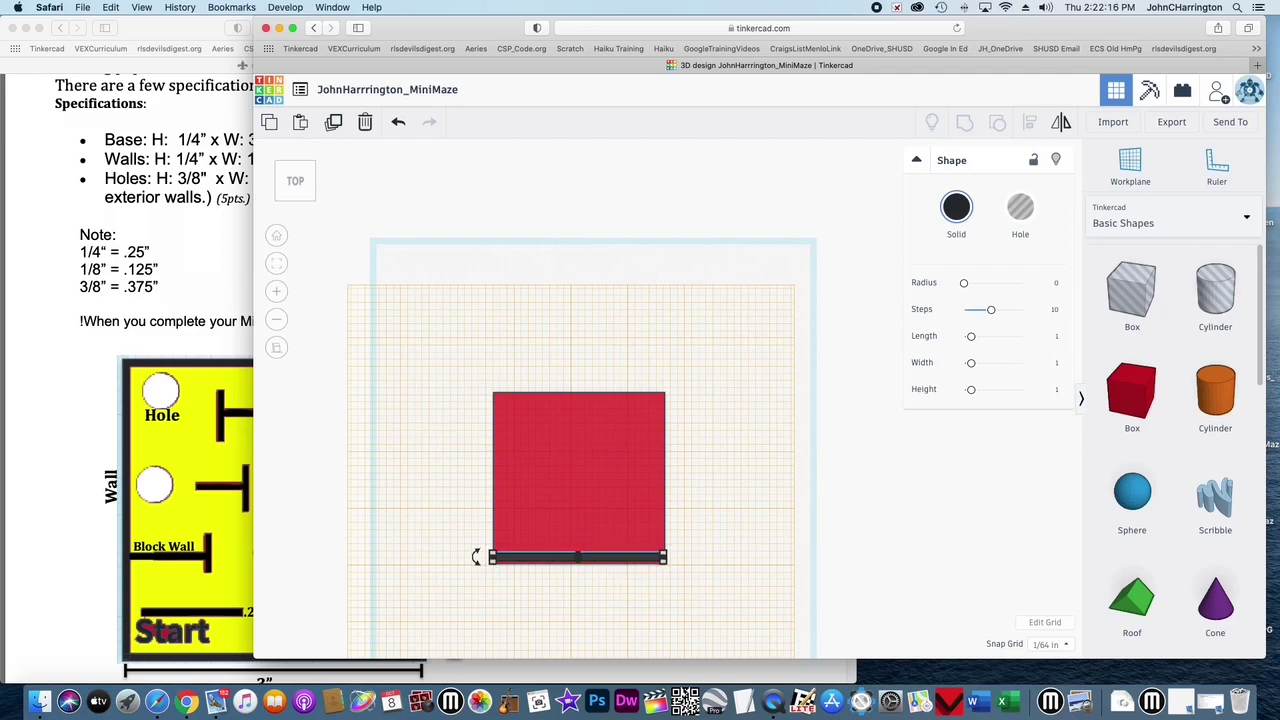
pyautogui.press('Down')
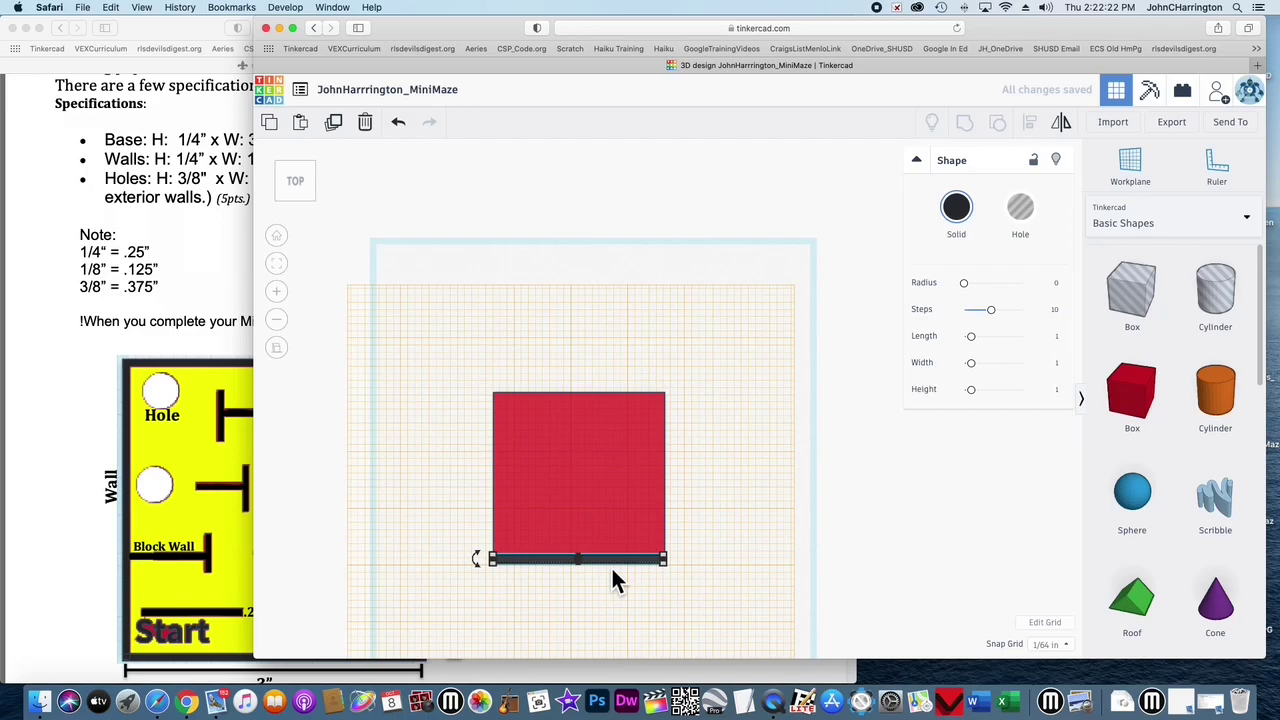
pyautogui.press('Up')
pyautogui.press('Down')
pyautogui.press('Up')
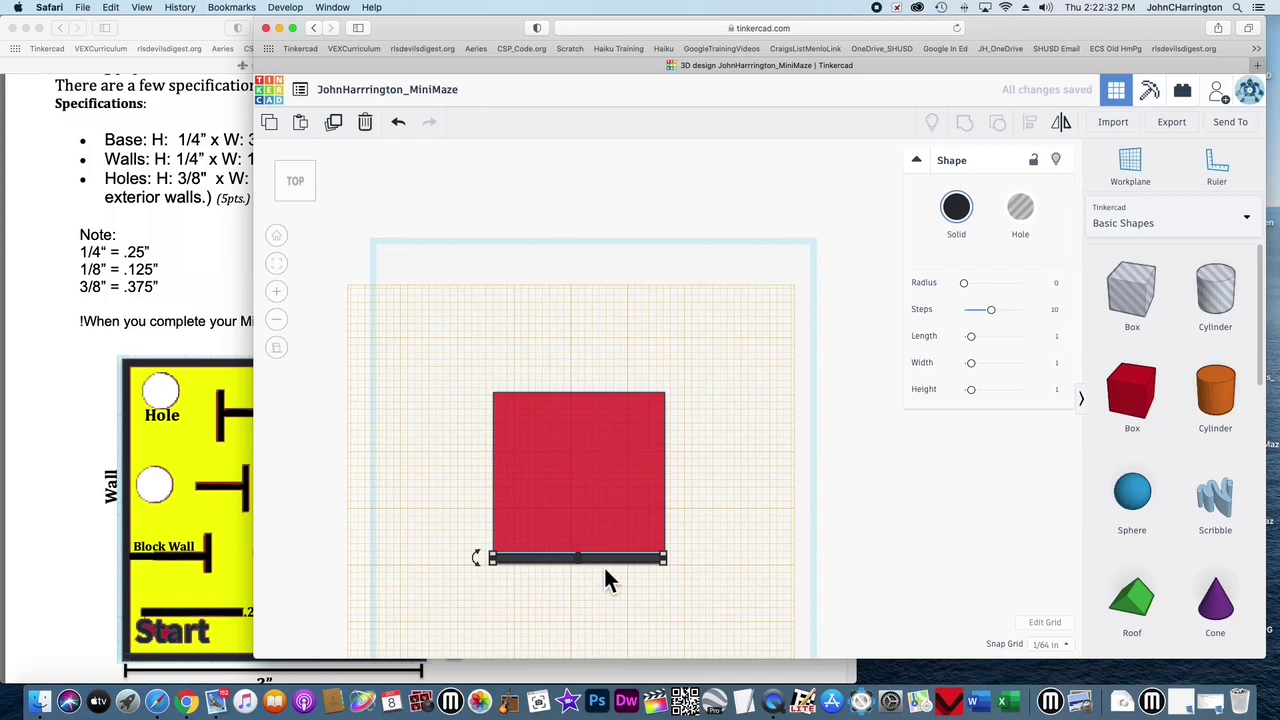
pyautogui.click(279, 265)
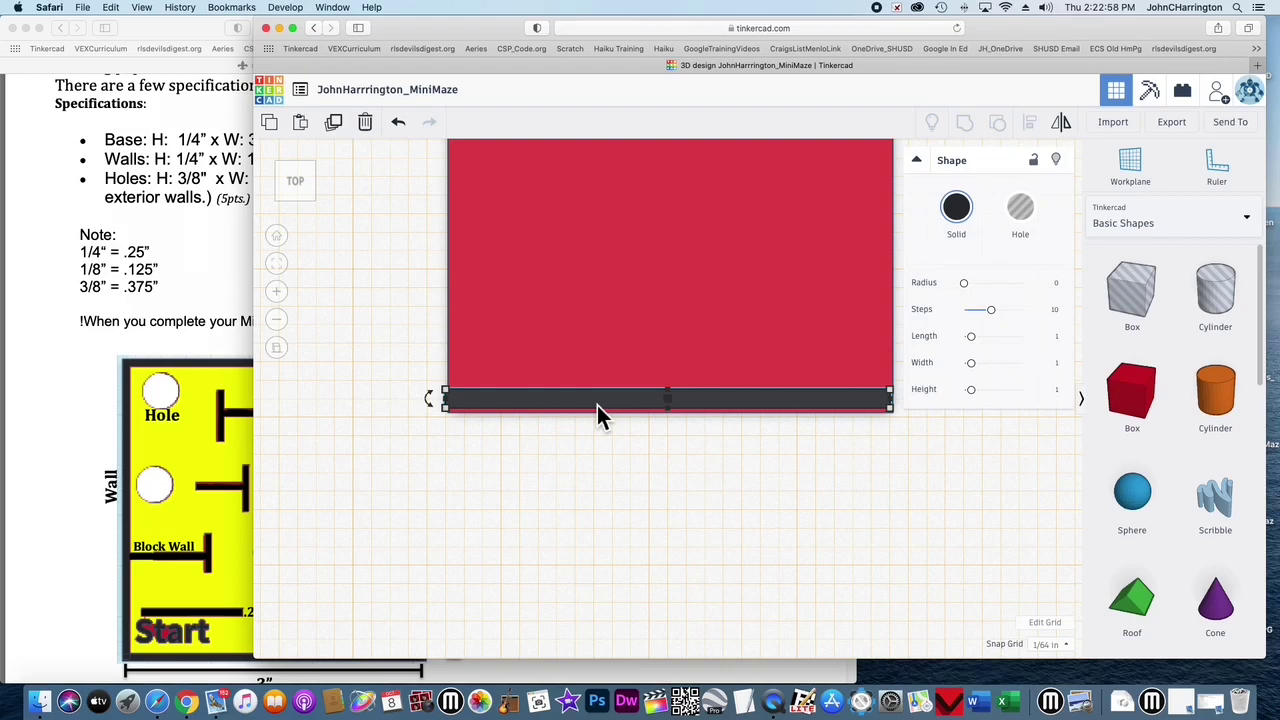
pyautogui.press('Down')
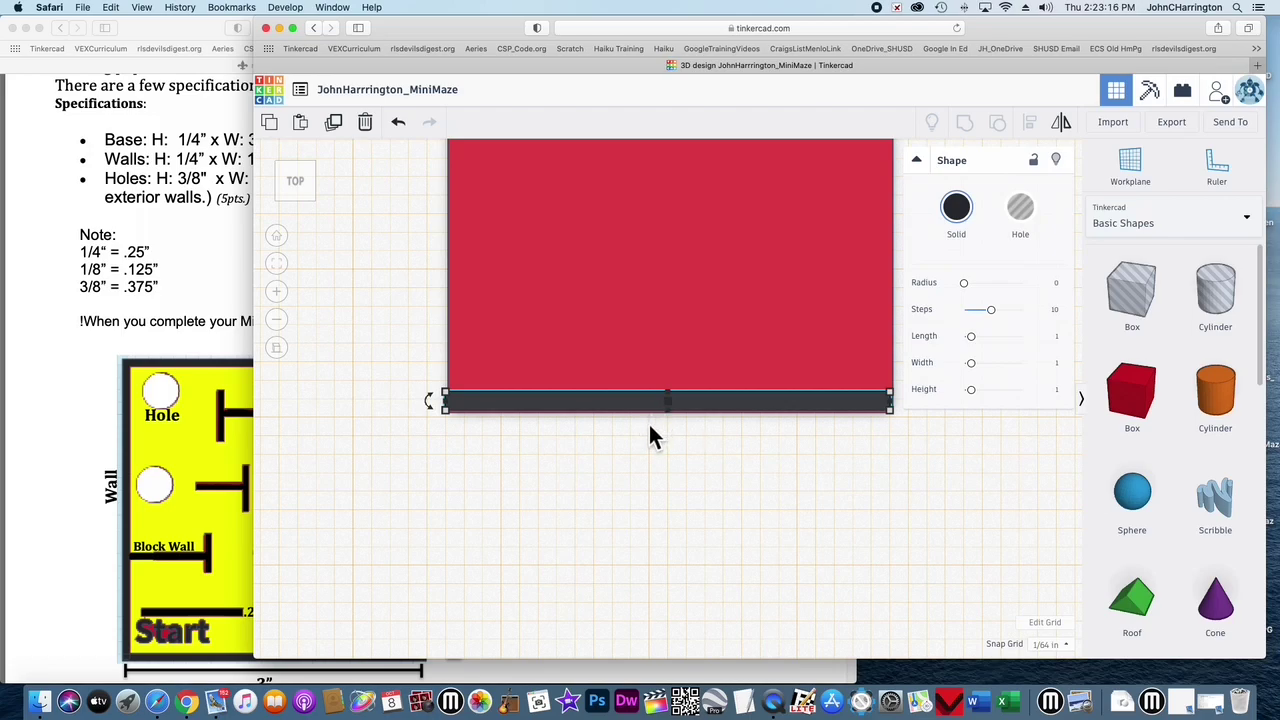
pyautogui.press('Down')
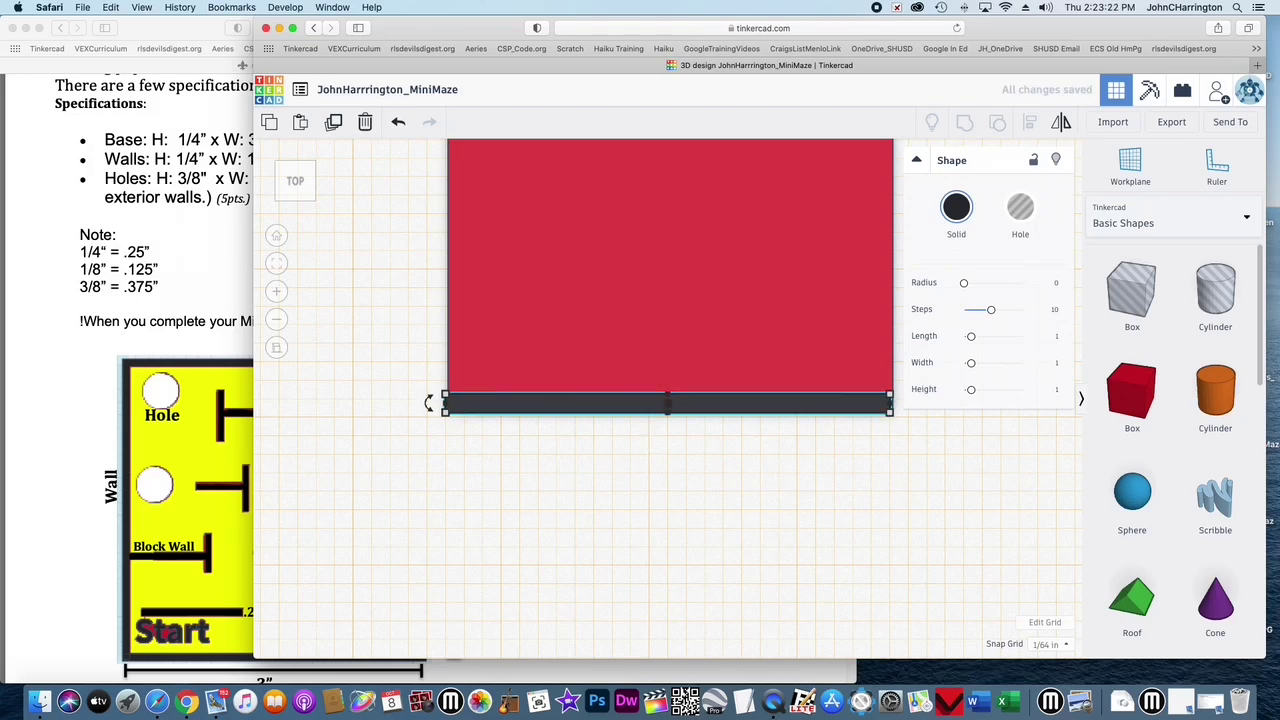
# - In flat orthographic view, shift the black wall 1/64 in to the right so its ends line up with the base's sides
pyautogui.moveTo(453, 422)
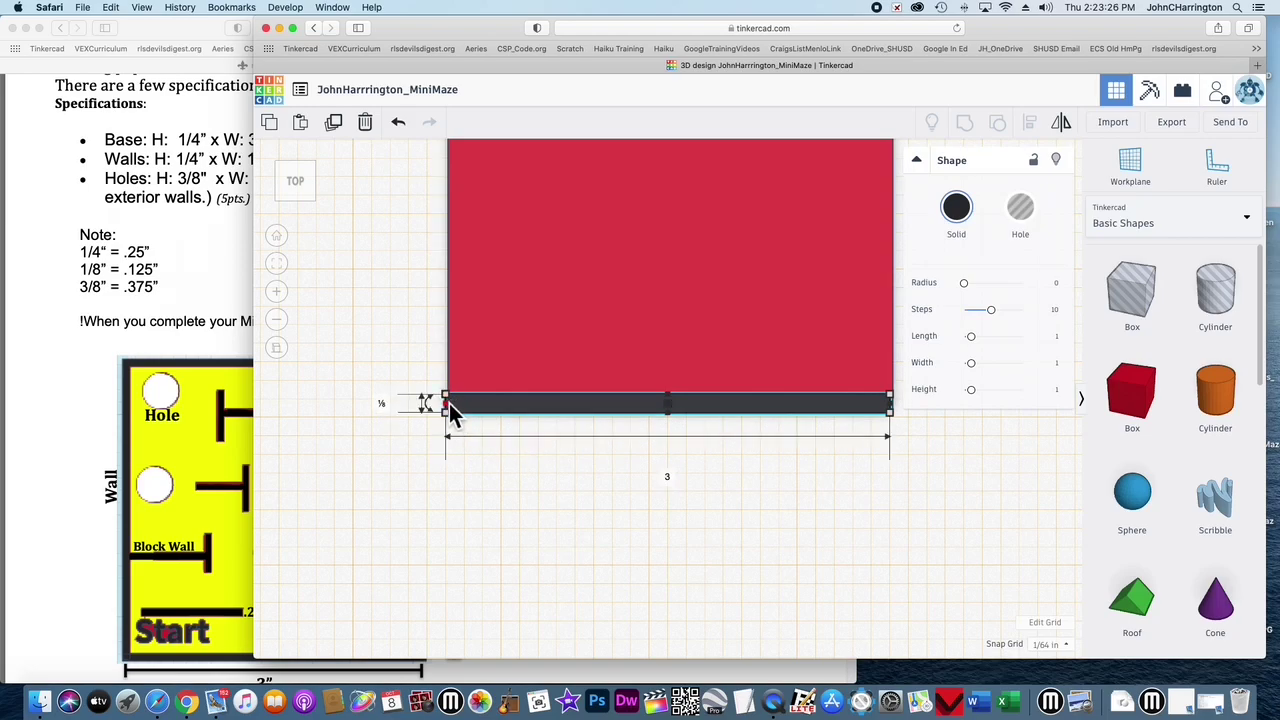
pyautogui.moveTo(891, 409)
pyautogui.click(603, 487)
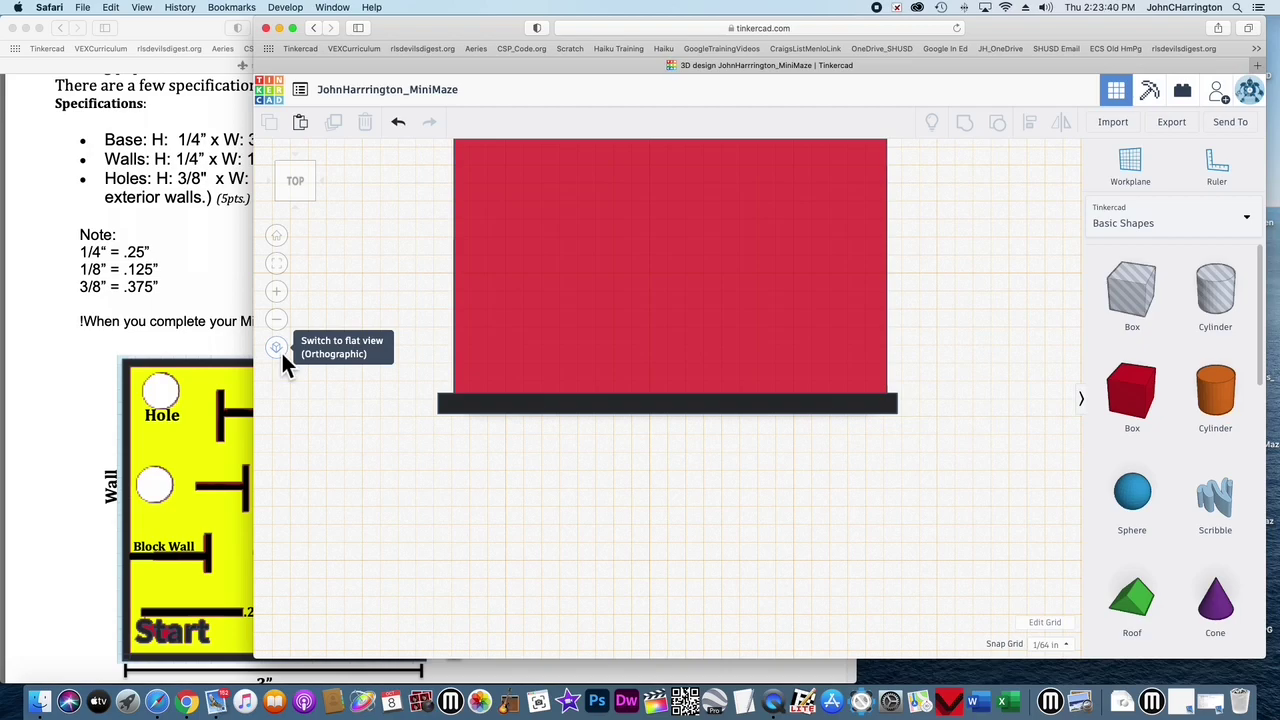
pyautogui.click(276, 348)
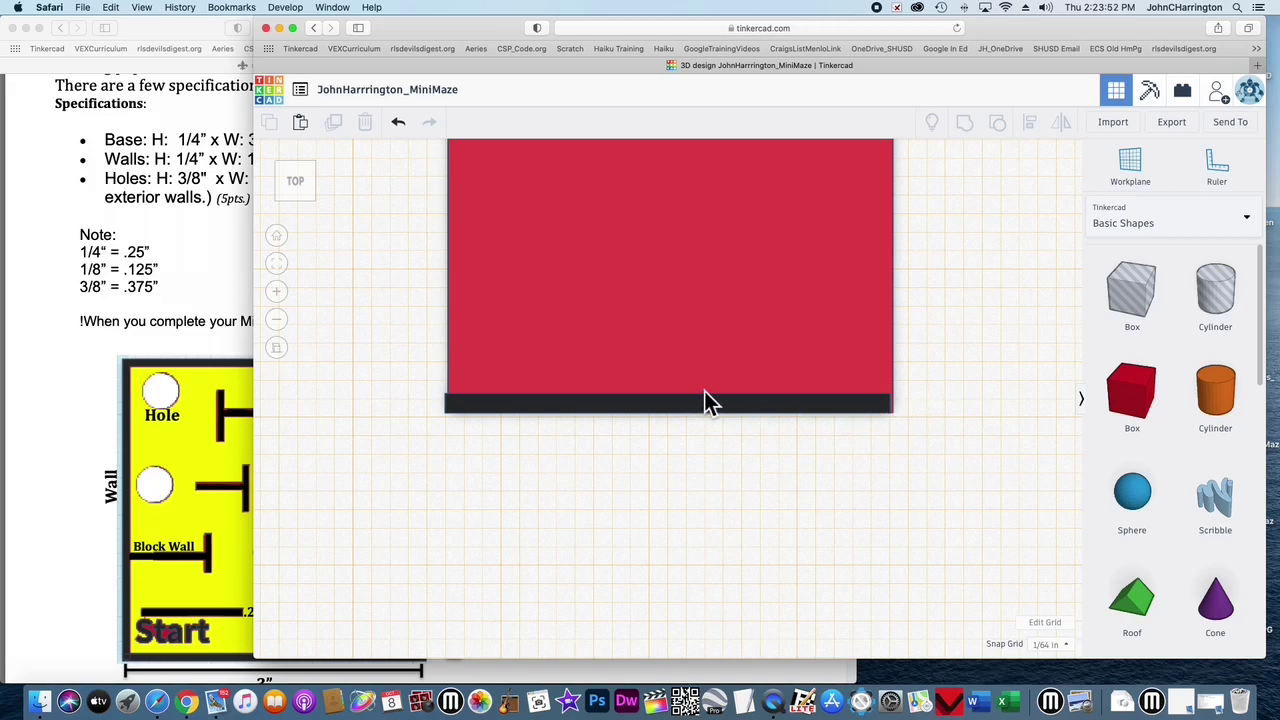
pyautogui.click(613, 406)
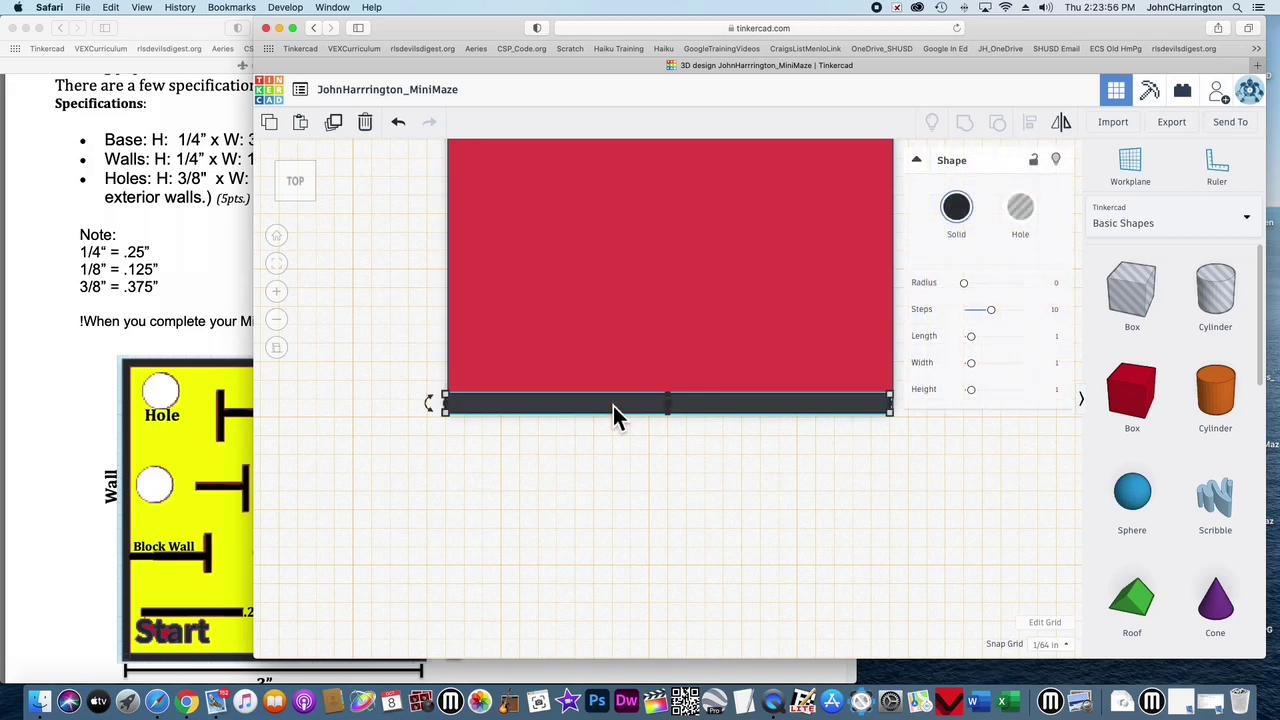
pyautogui.press('Right')
pyautogui.click(724, 462)
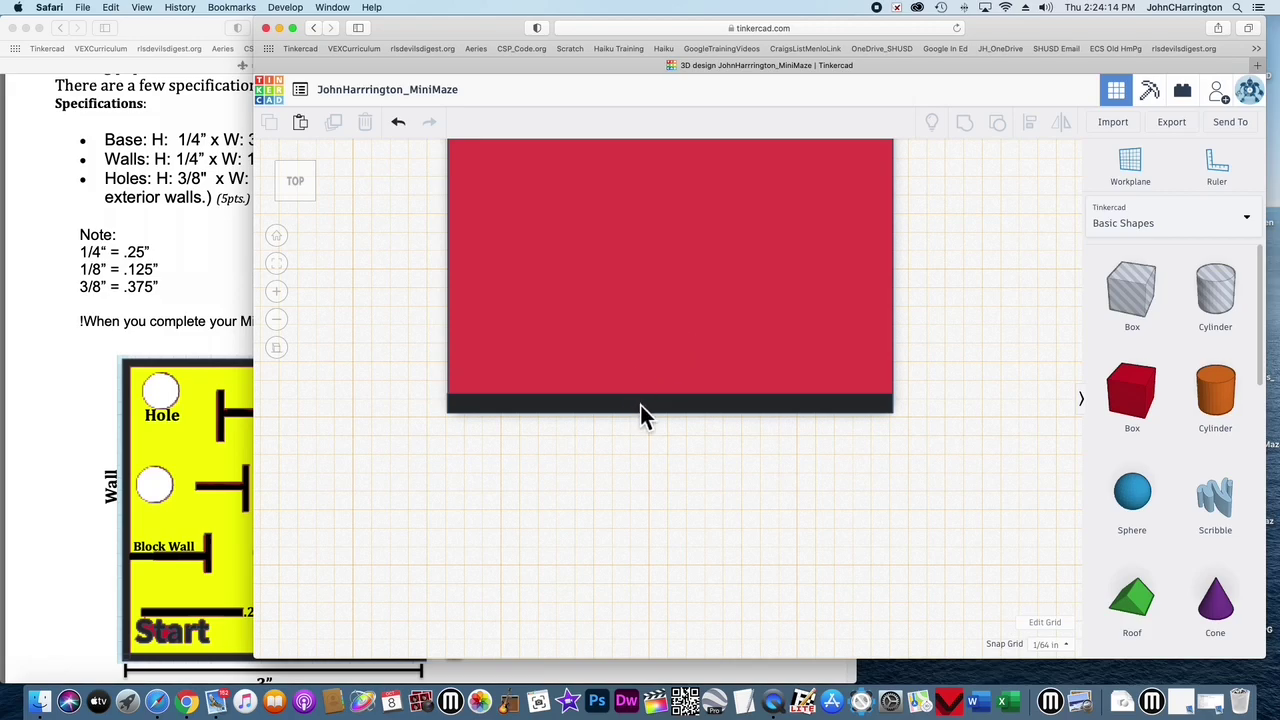
# - Inspect how the wall sits on the base from the front, left and right views
pyautogui.click(299, 196)
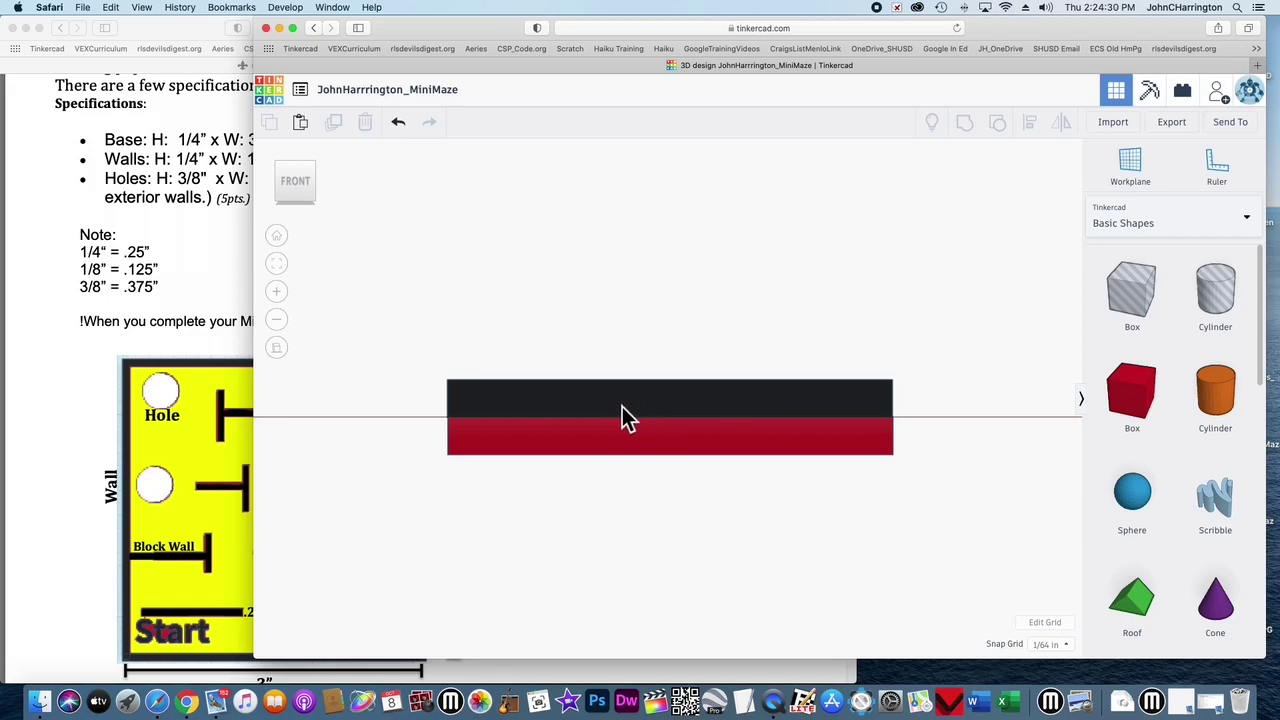
pyautogui.click(282, 187)
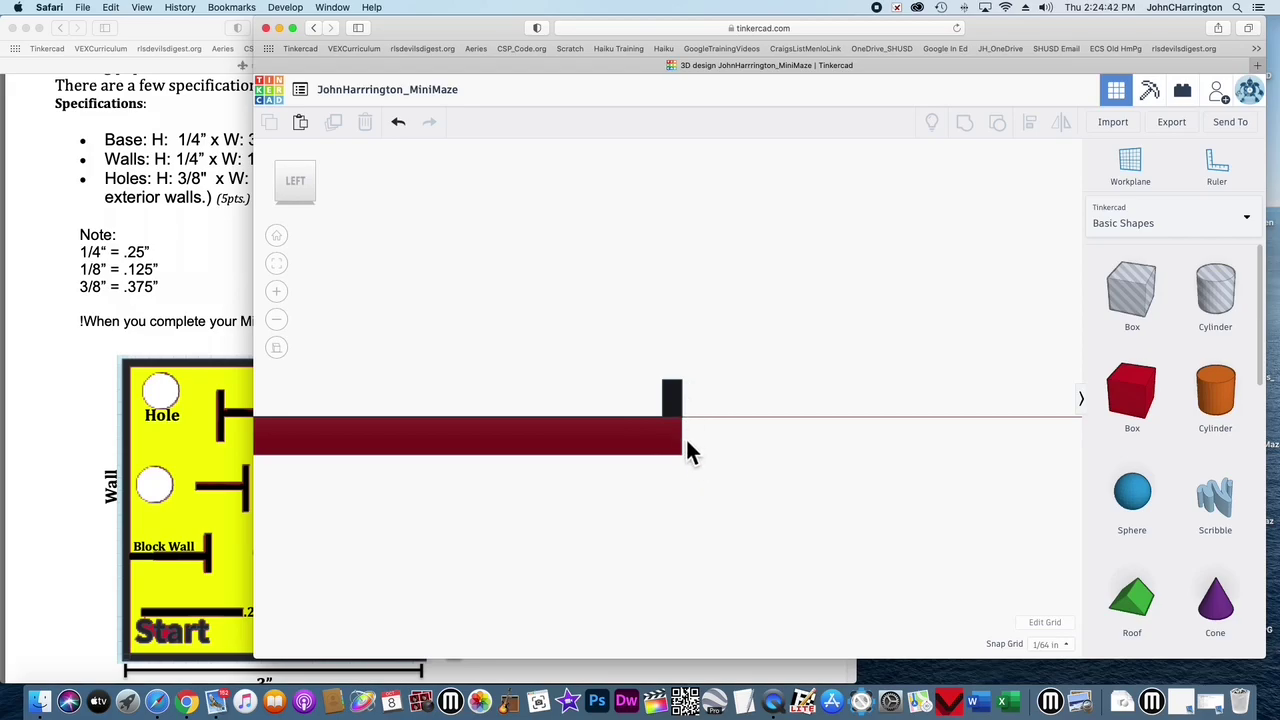
pyautogui.click(313, 187)
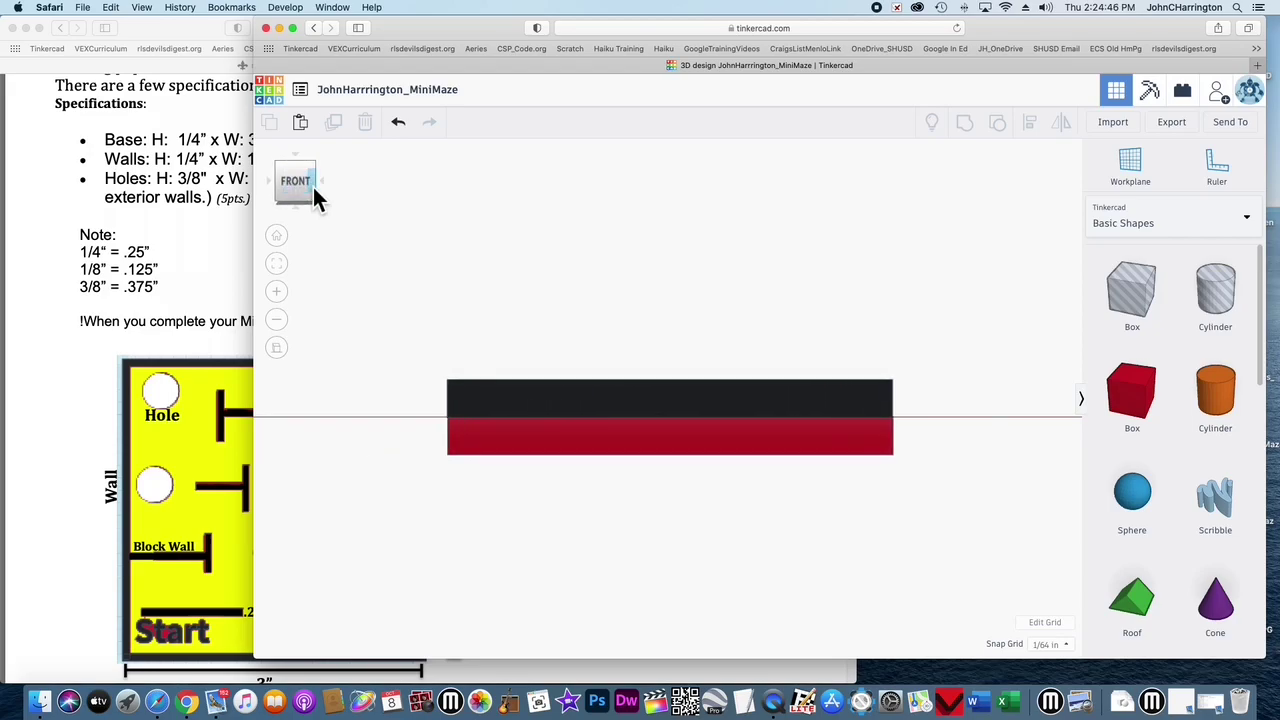
pyautogui.click(313, 187)
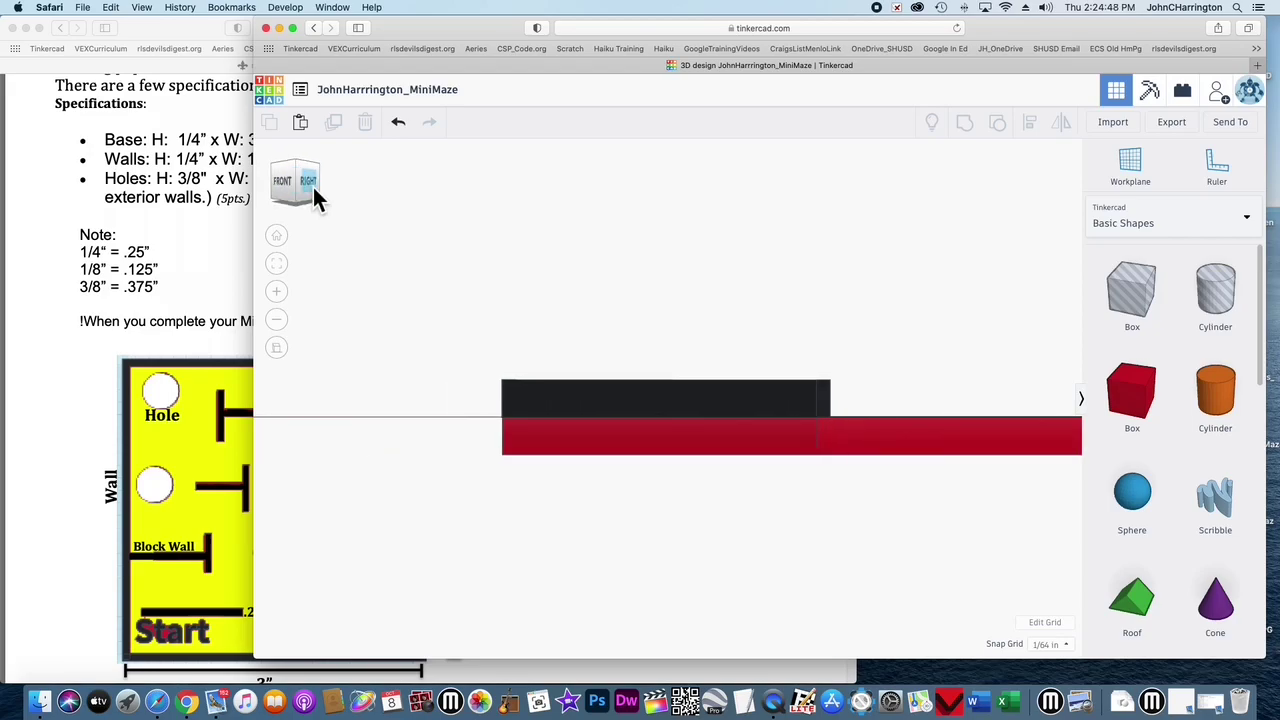
pyautogui.click(313, 187)
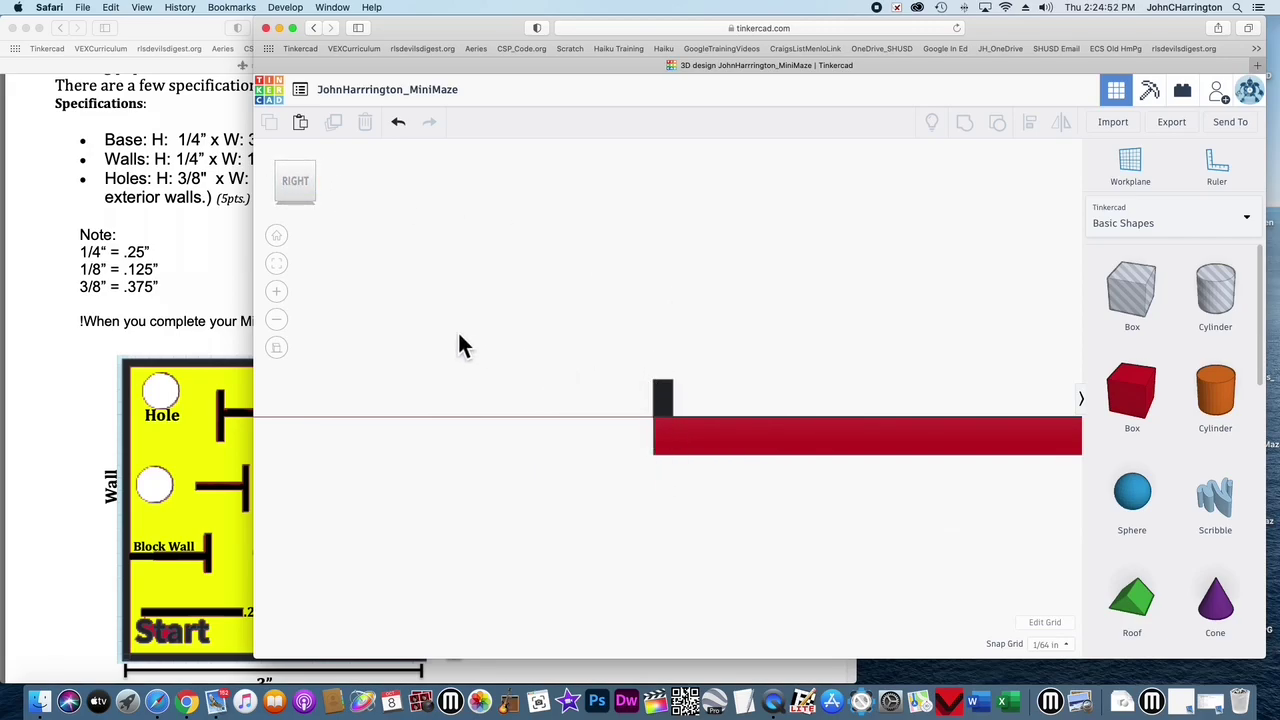
# - Place a workplane on the wall's front face and lower the wall by 1/64 in into the base
pyautogui.click(284, 186)
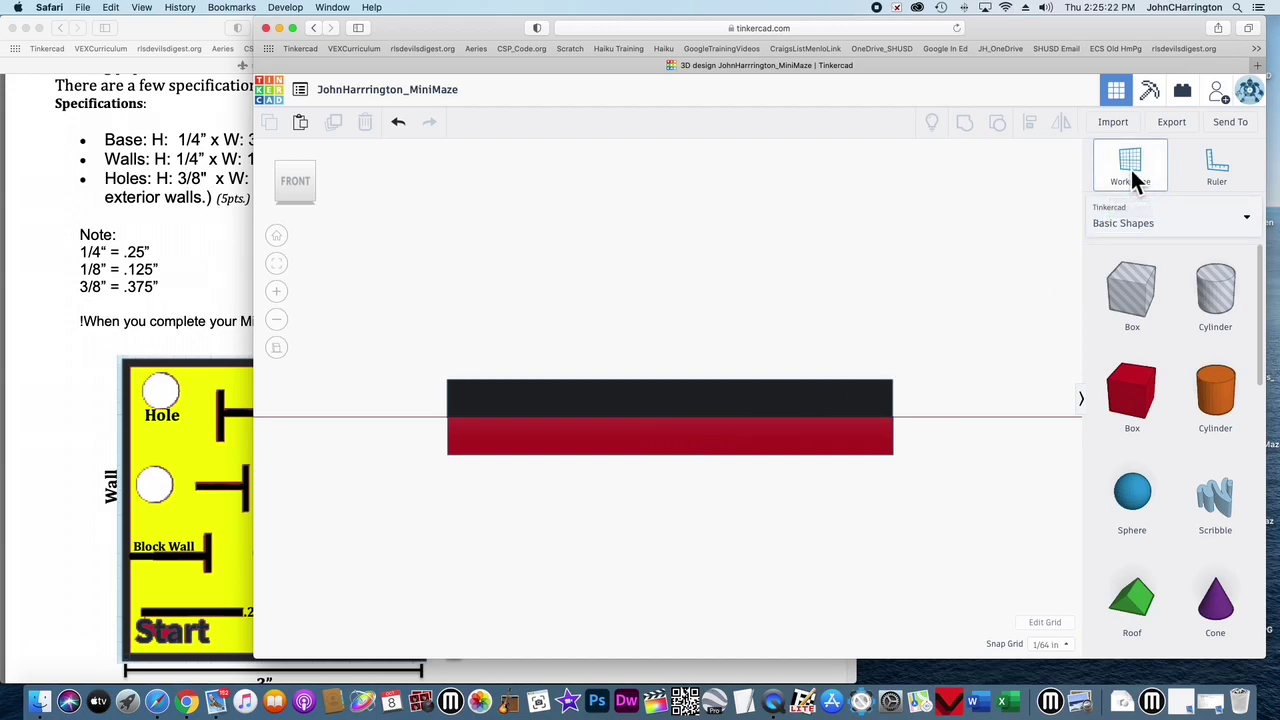
pyautogui.click(681, 406)
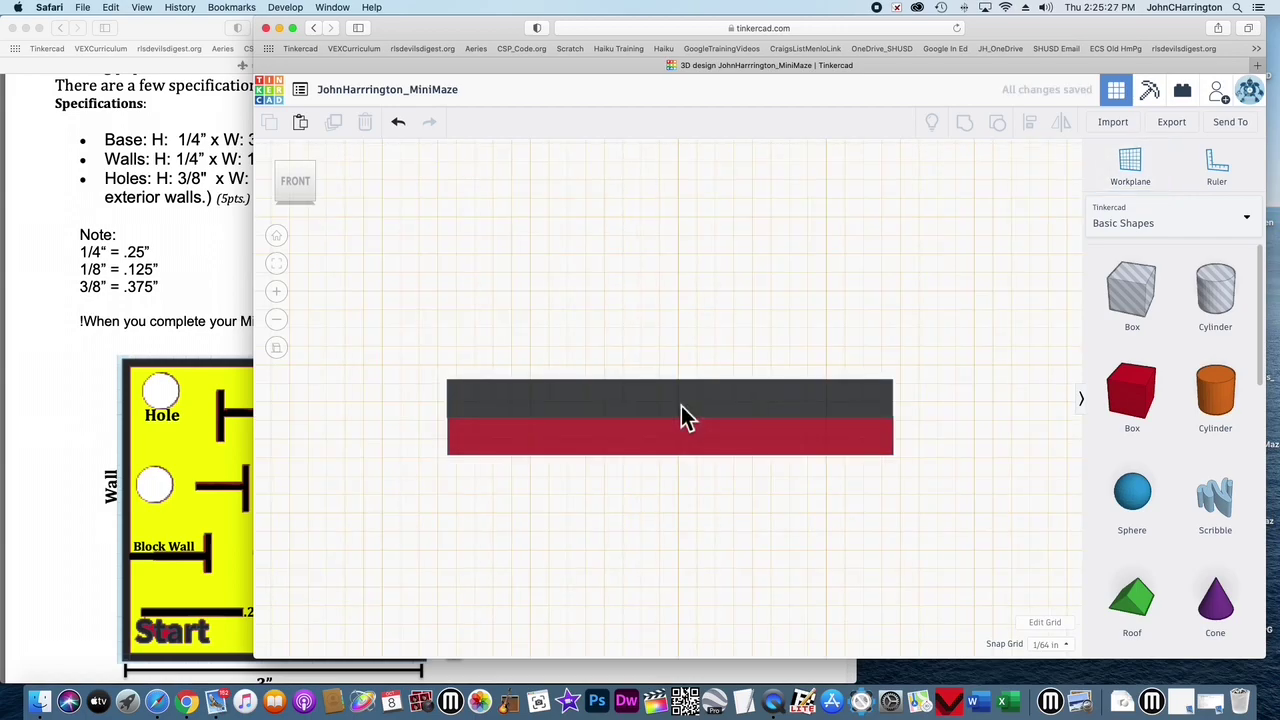
pyautogui.click(782, 410)
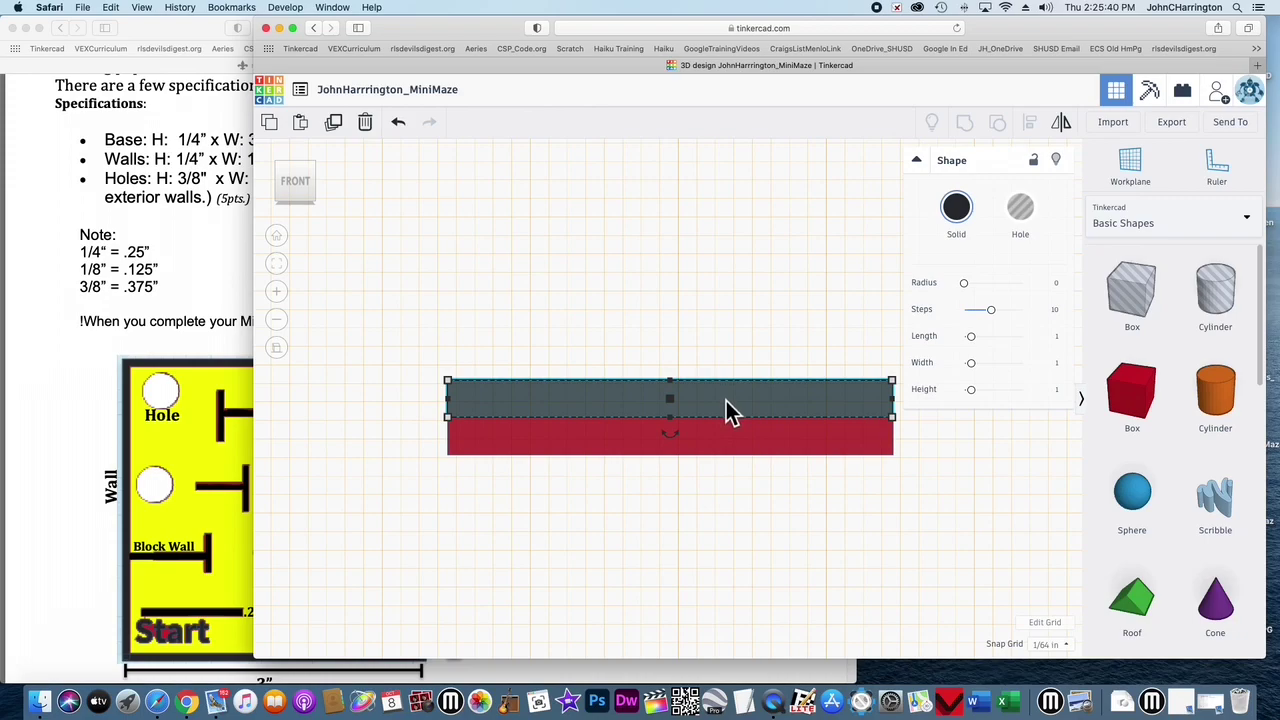
pyautogui.press('Down')
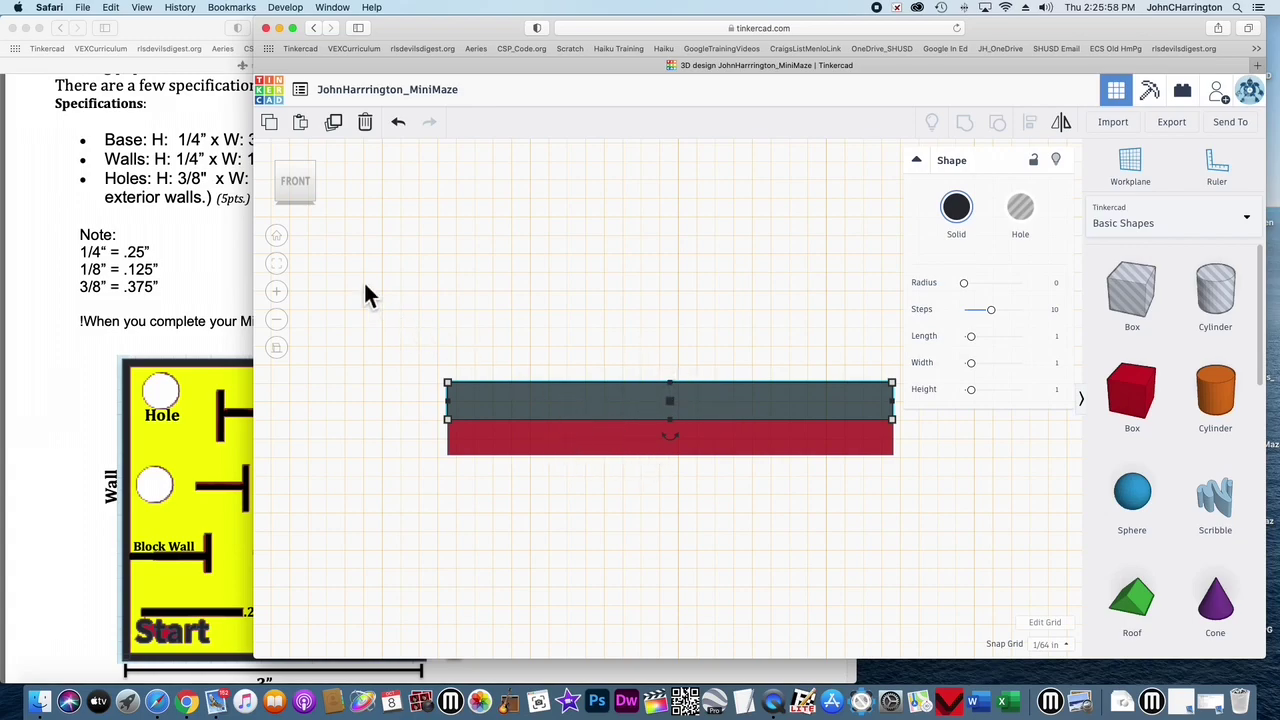
# - Return to the top view and place the workplane on the red base's top face
pyautogui.click(298, 169)
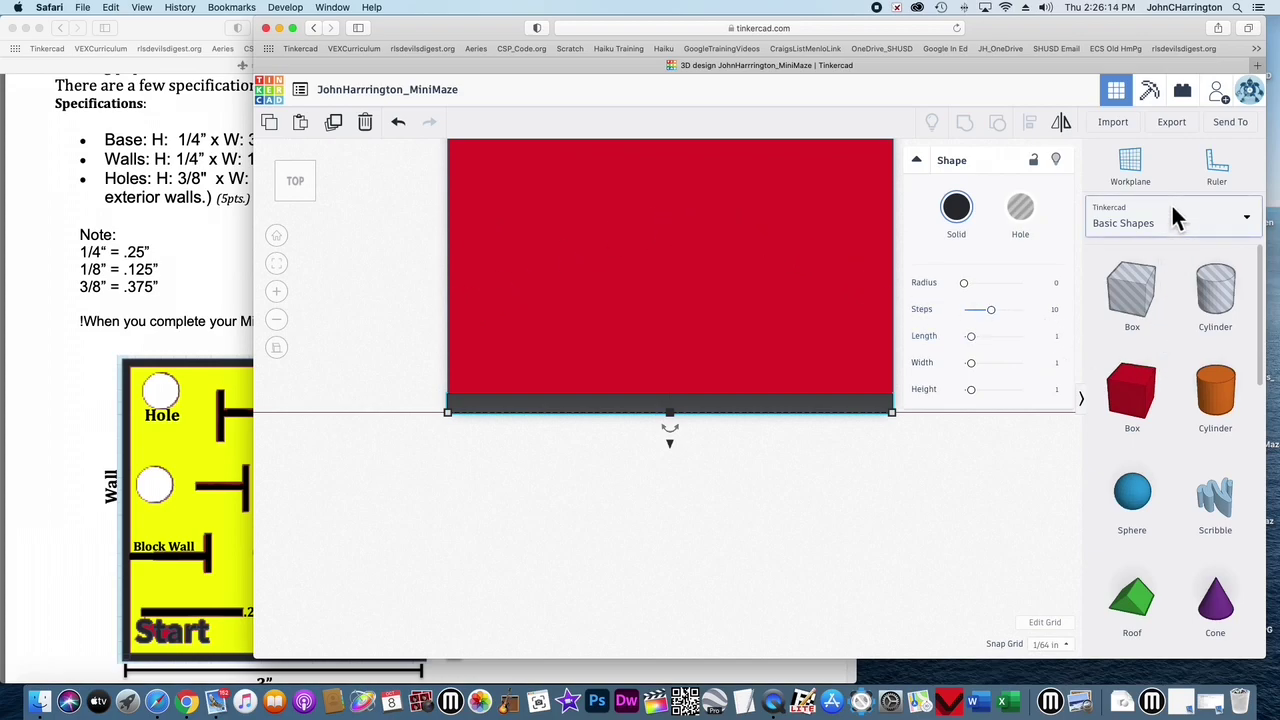
pyautogui.click(277, 320)
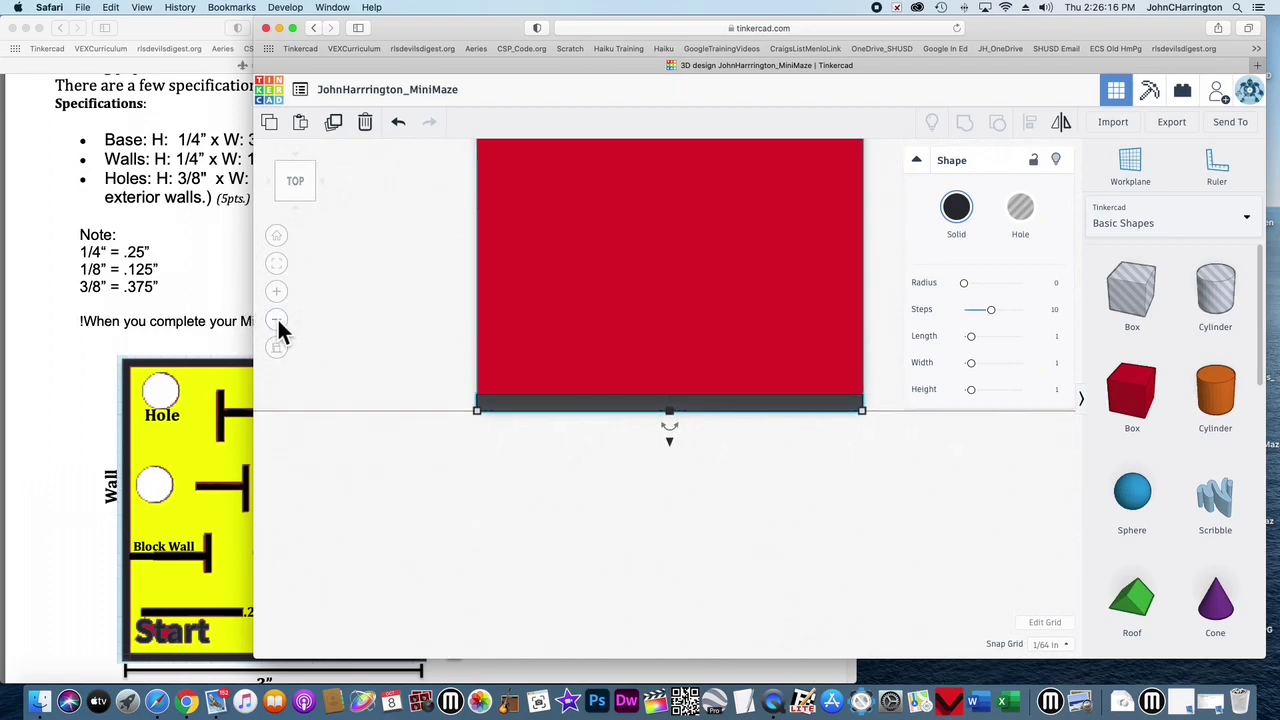
pyautogui.click(277, 320)
pyautogui.click(277, 318)
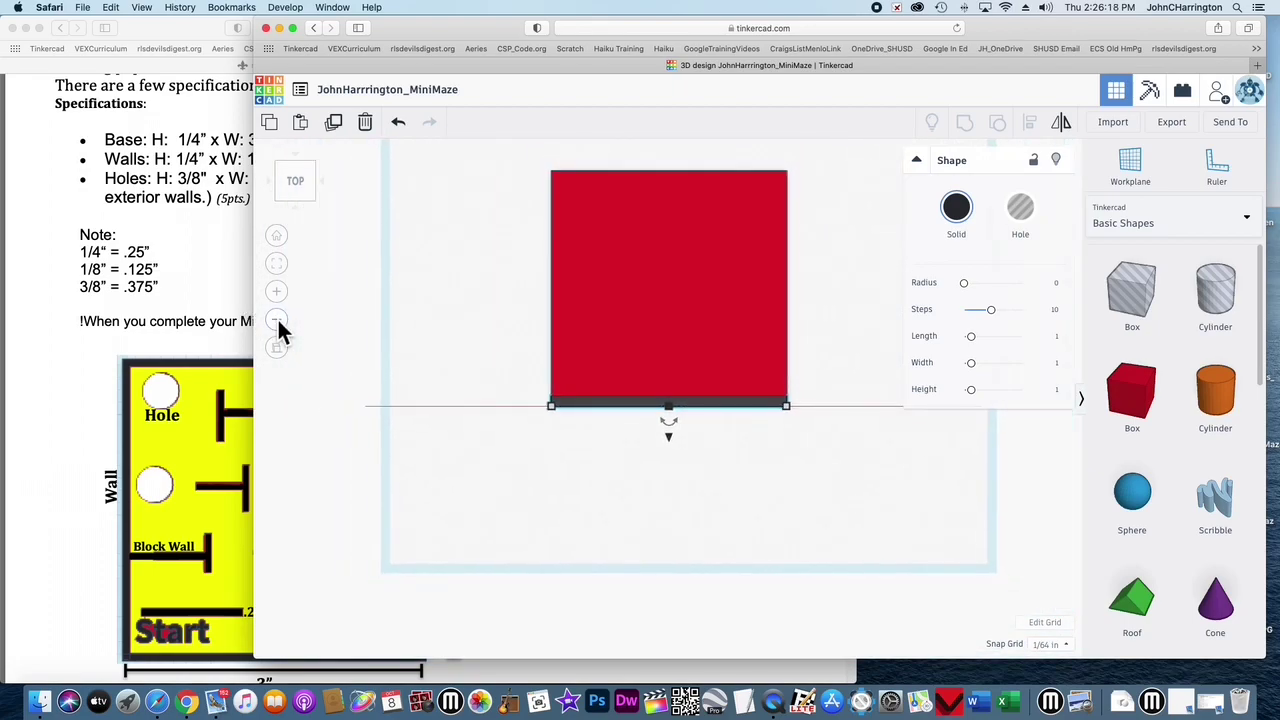
pyautogui.click(1131, 170)
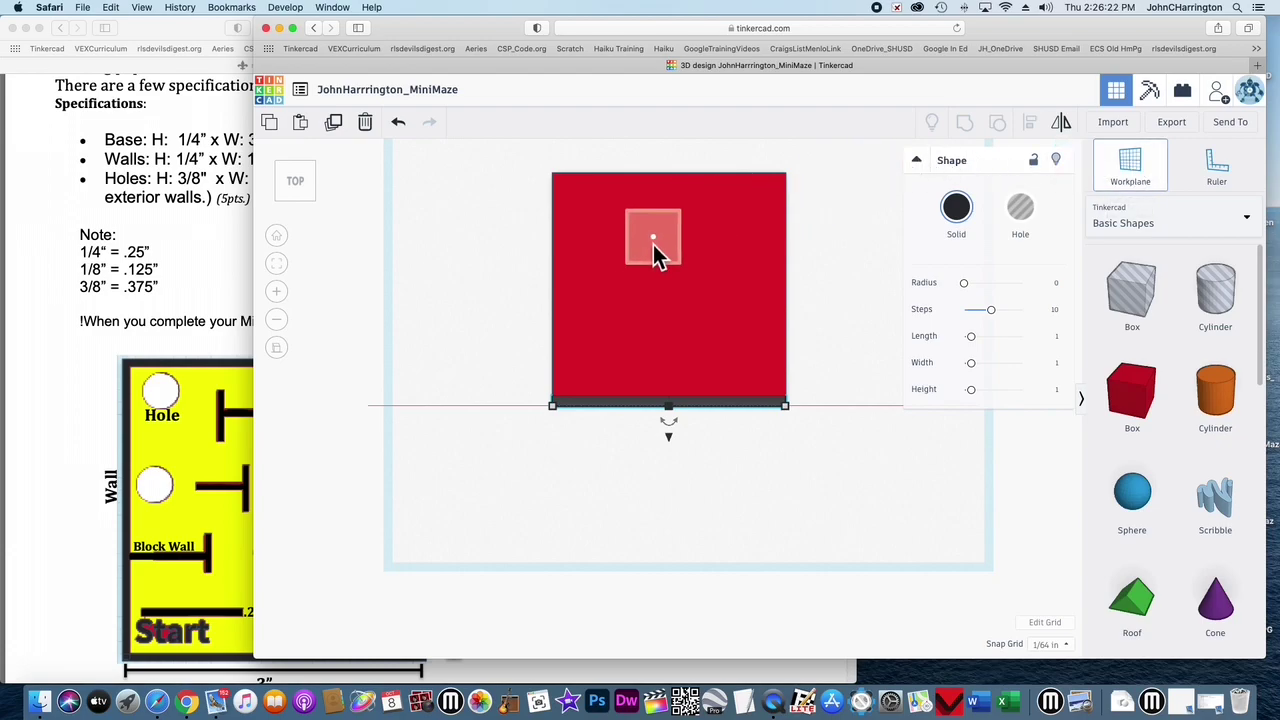
pyautogui.click(672, 310)
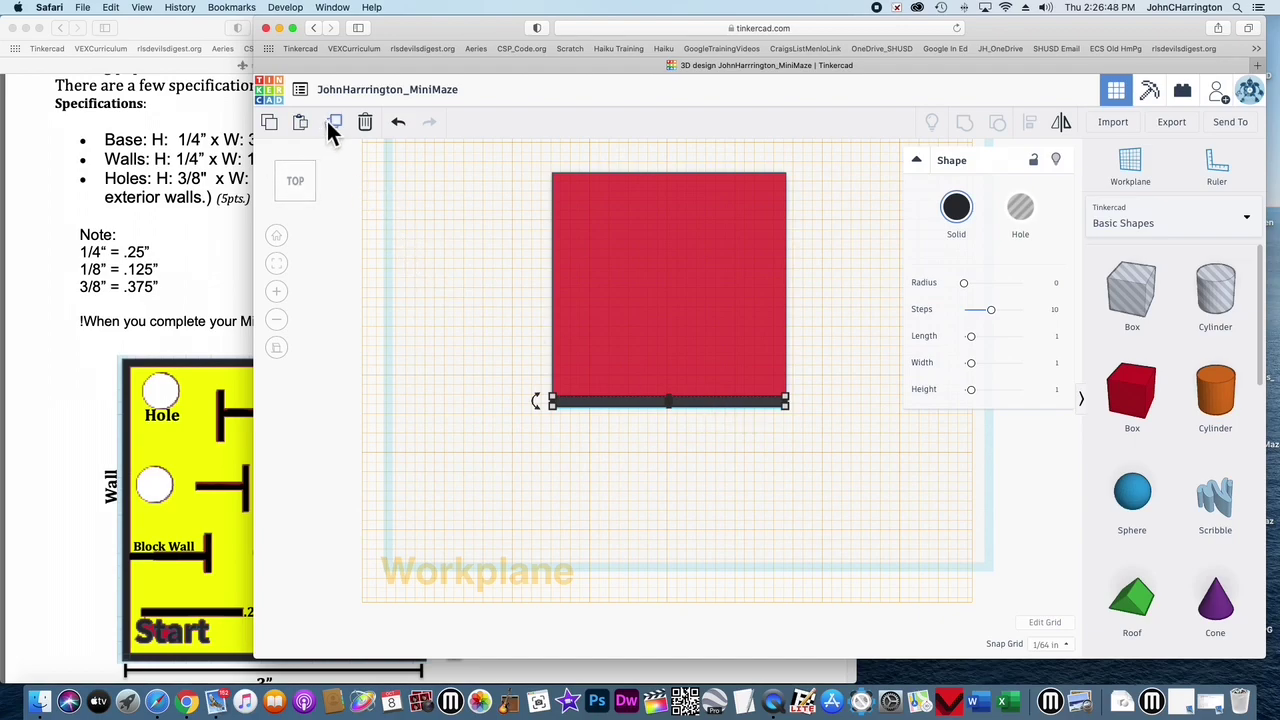
# - Copy the black wall, paste a duplicate and position it flush along the base's upper edge
pyautogui.click(276, 123)
pyautogui.moveTo(785, 401); pyautogui.dragTo(902, 401)
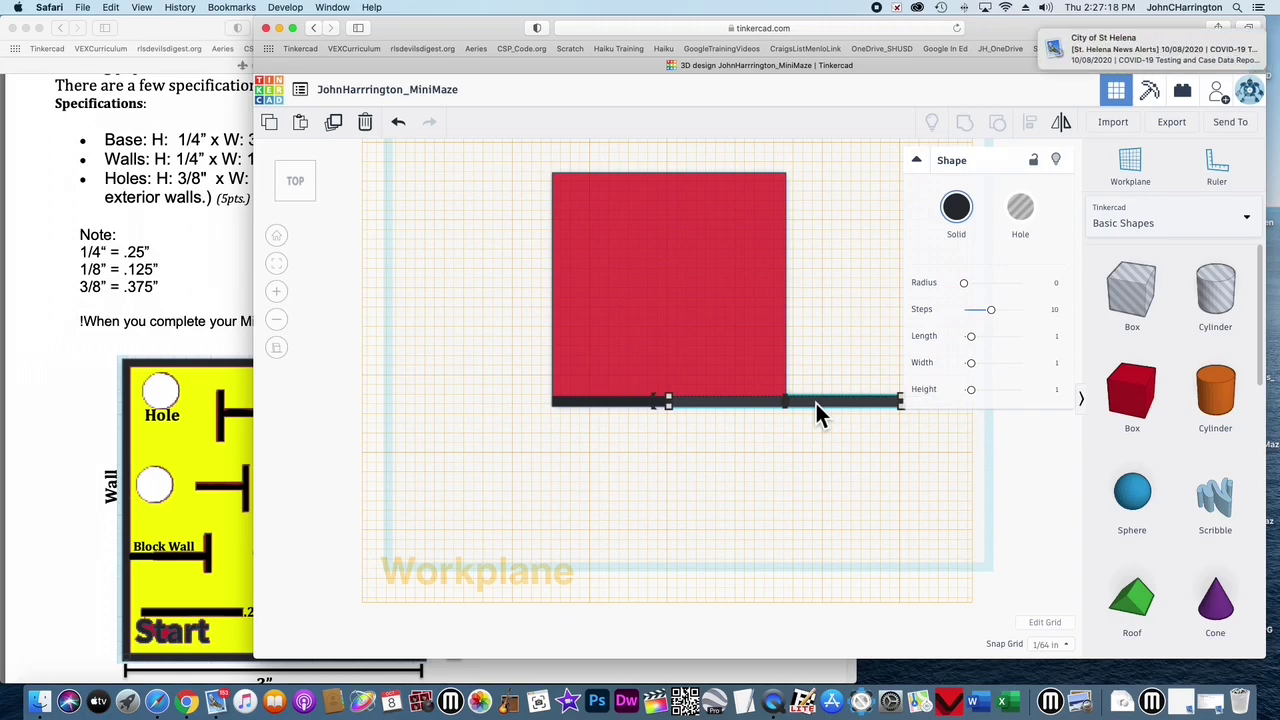
pyautogui.moveTo(816, 401); pyautogui.dragTo(700, 181)
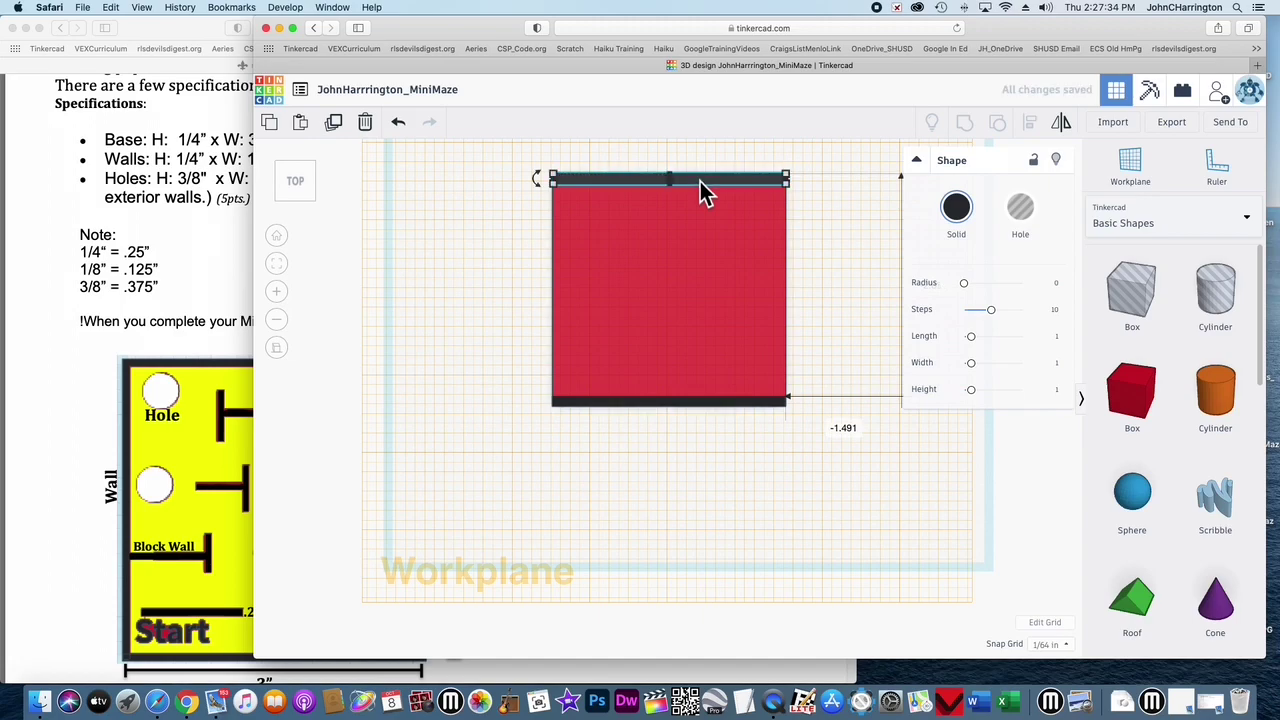
pyautogui.click(277, 264)
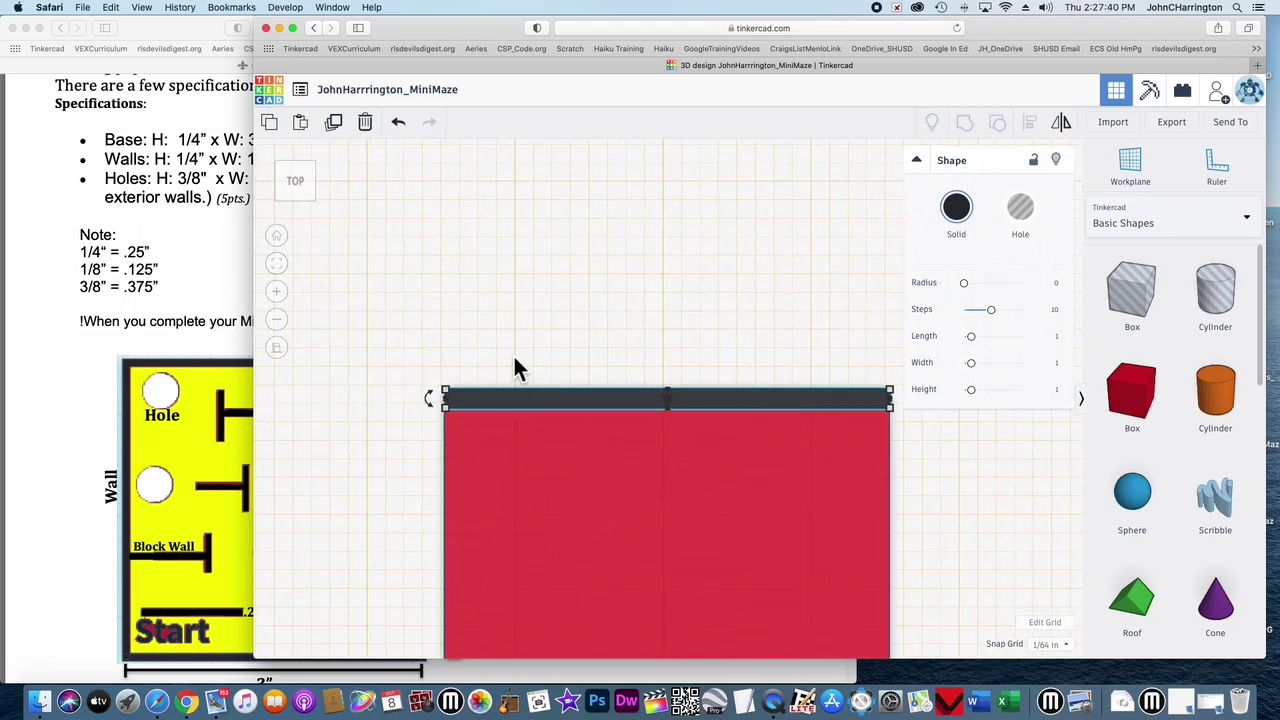
pyautogui.click(514, 357)
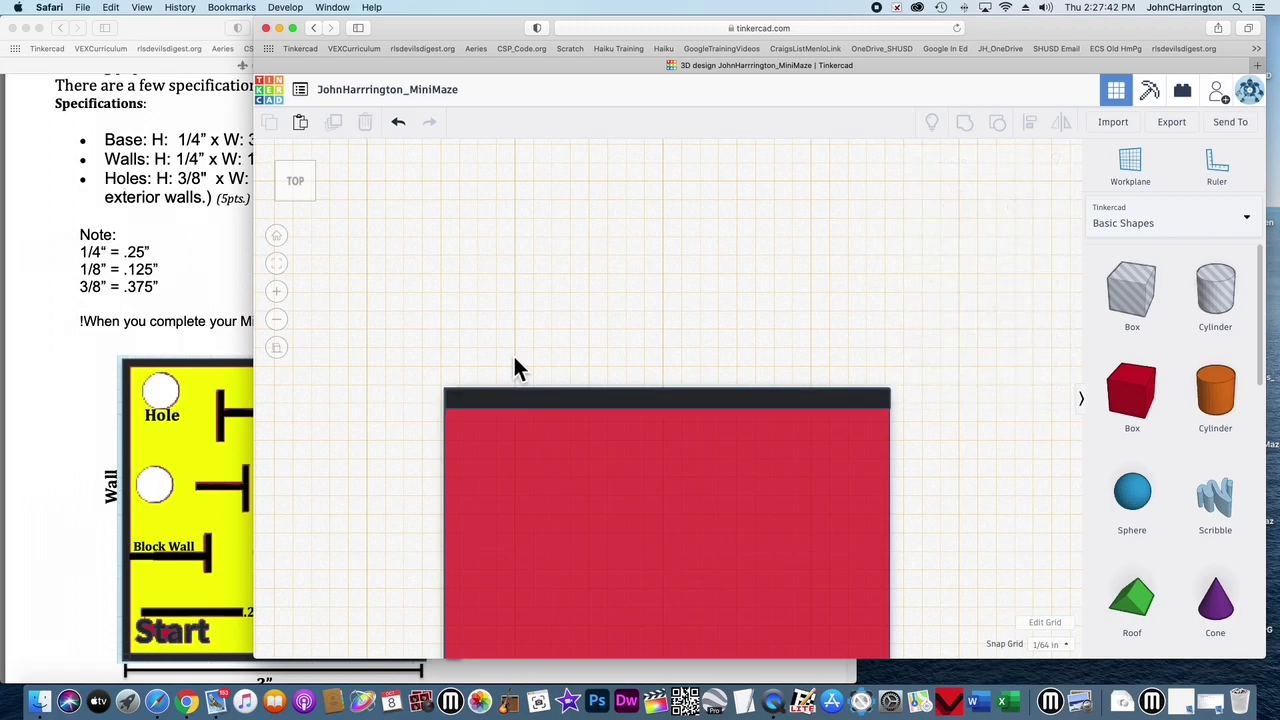
# - Try the duplicated wall one 1/64 in increment lower and move it back to the base's upper edge
pyautogui.click(871, 410)
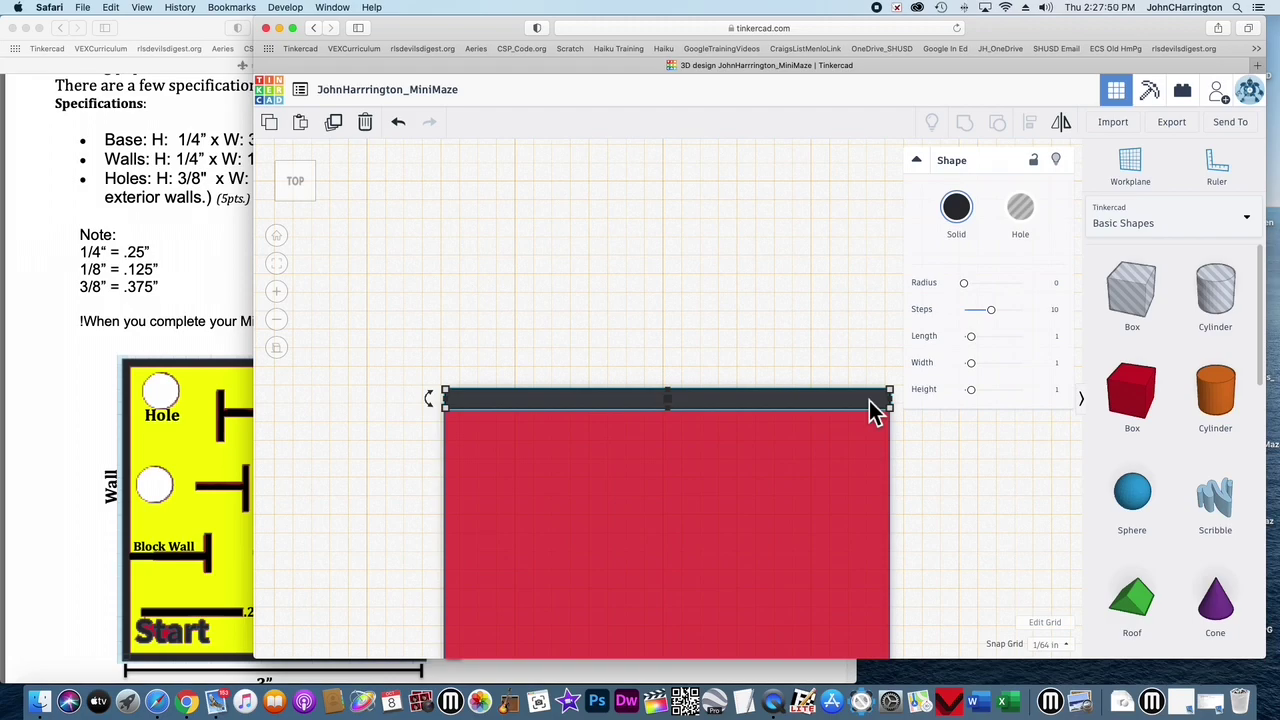
pyautogui.press('Down')
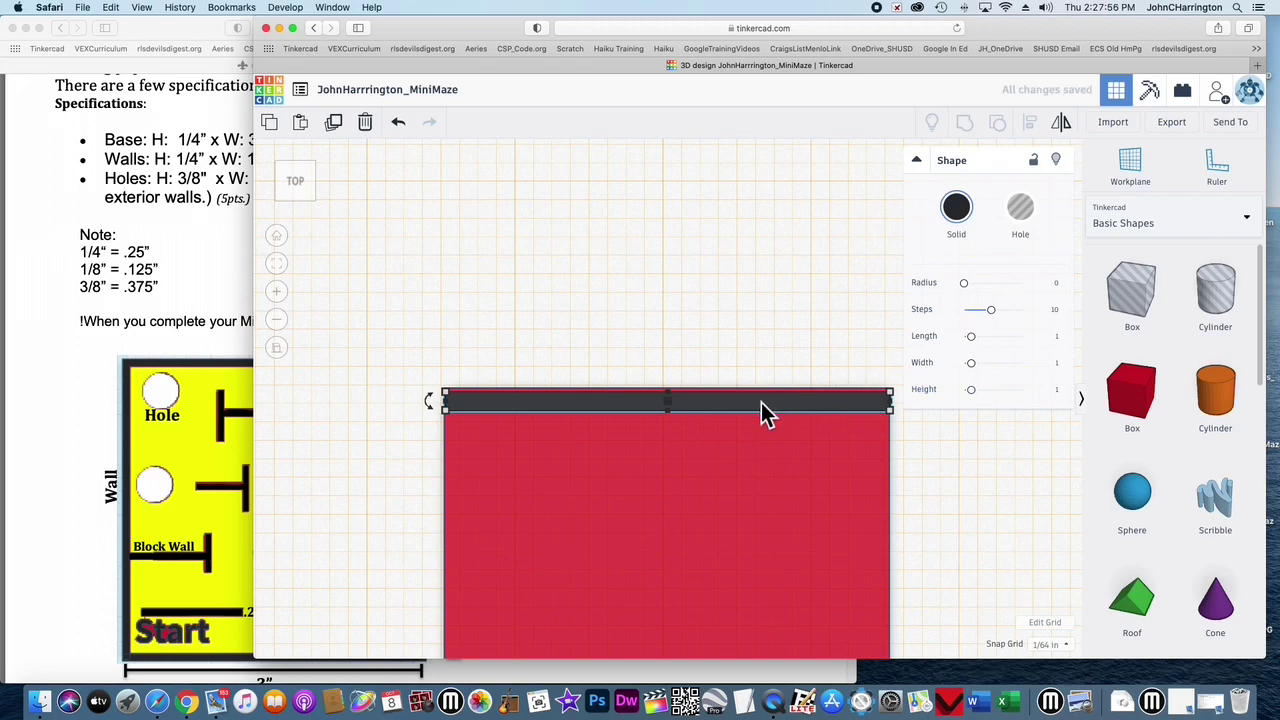
pyautogui.press('Up')
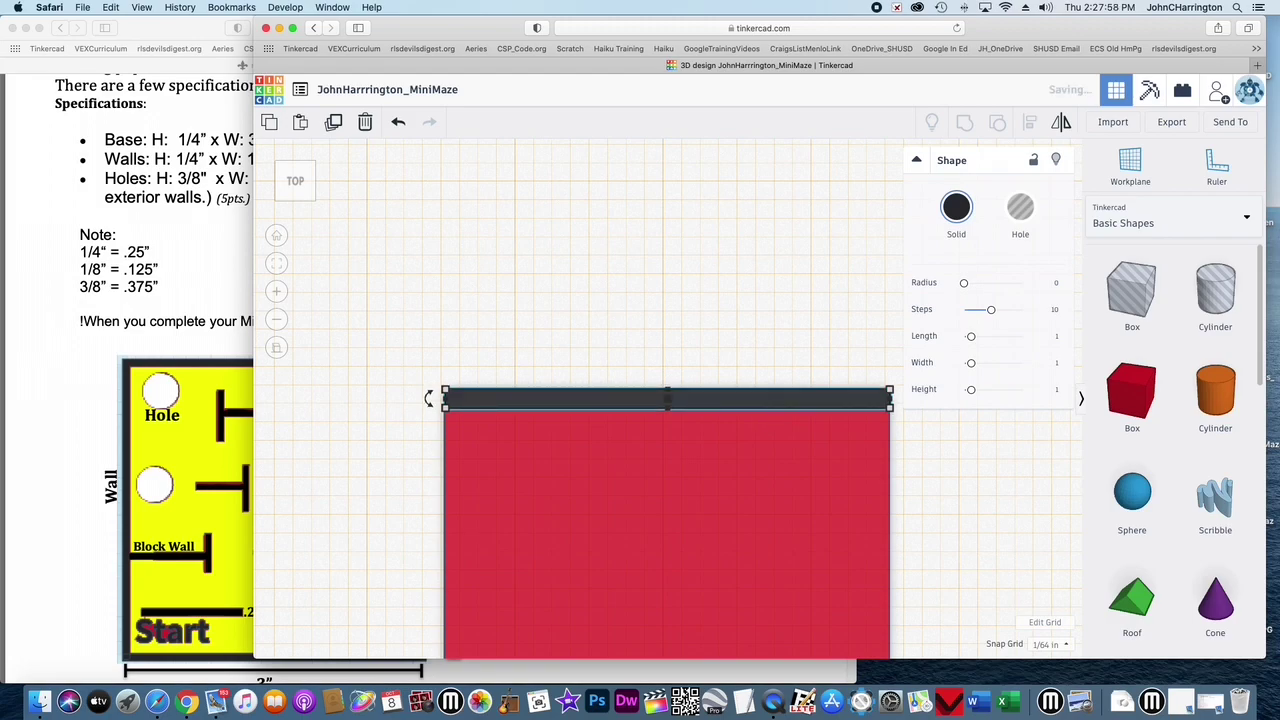
pyautogui.click(906, 425)
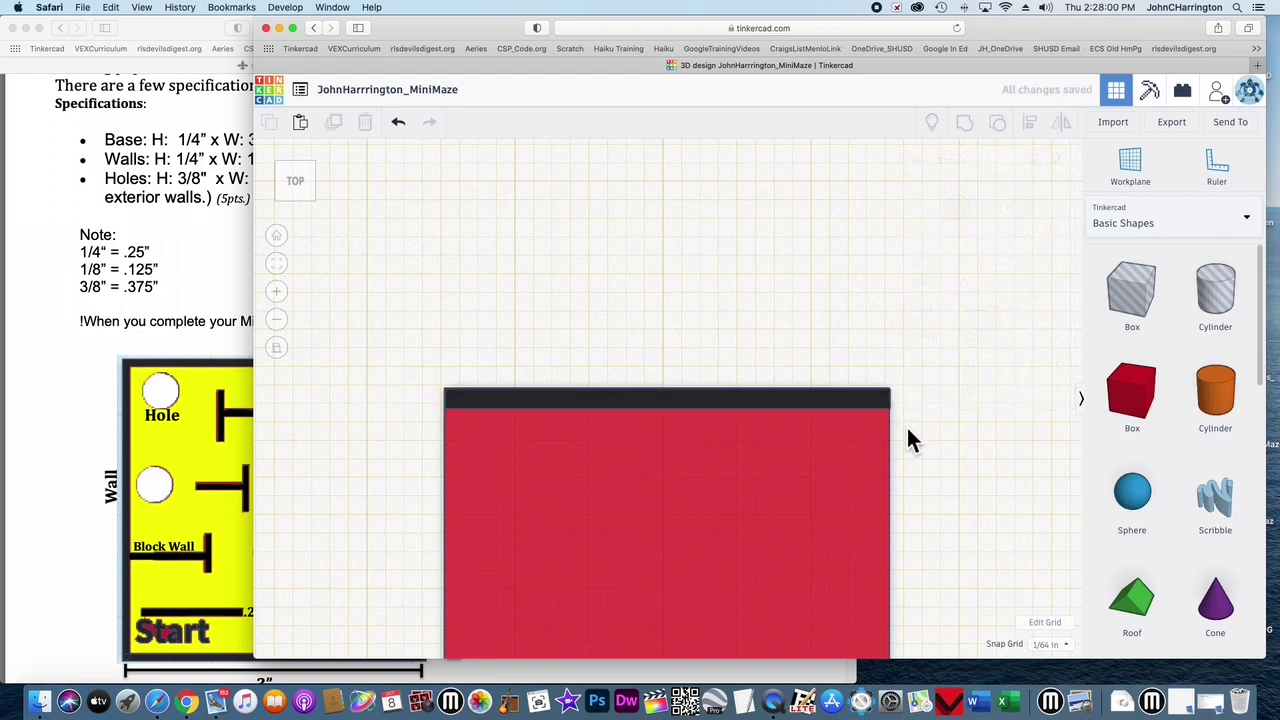
# - Inspect the duplicated wall from the back view to check that its ends line up with the red base
pyautogui.click(470, 412)
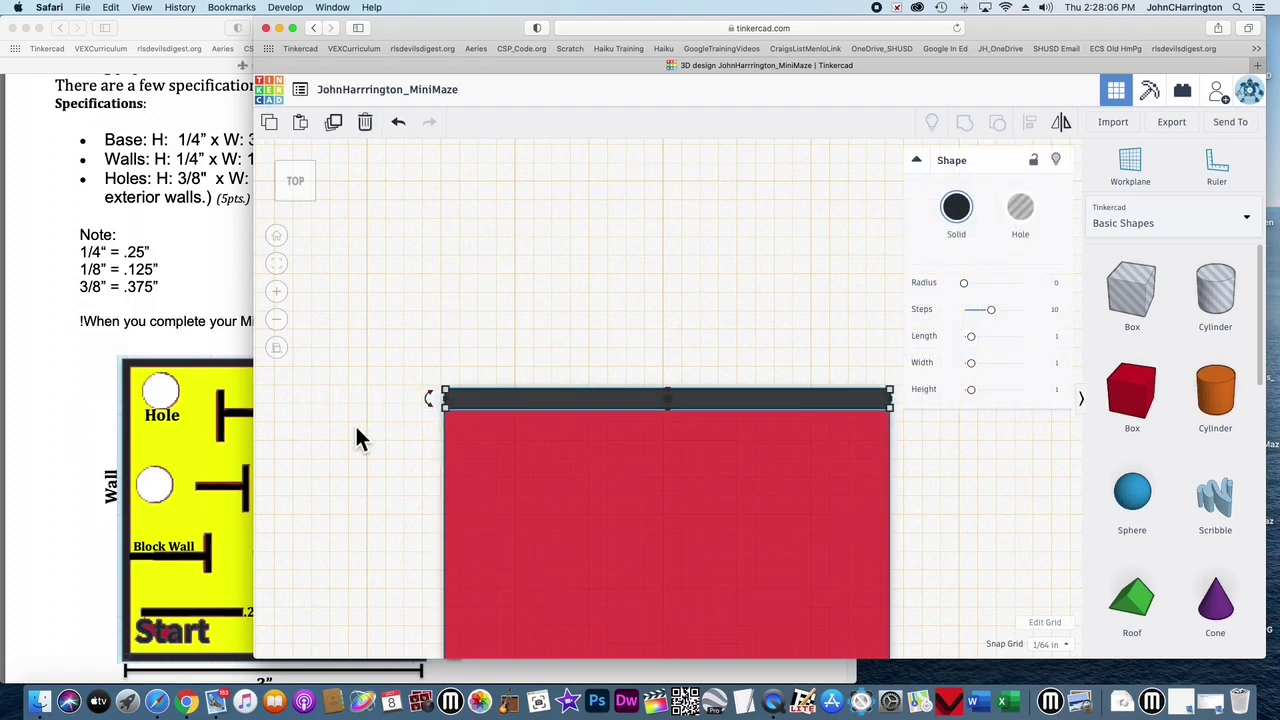
pyautogui.click(301, 180)
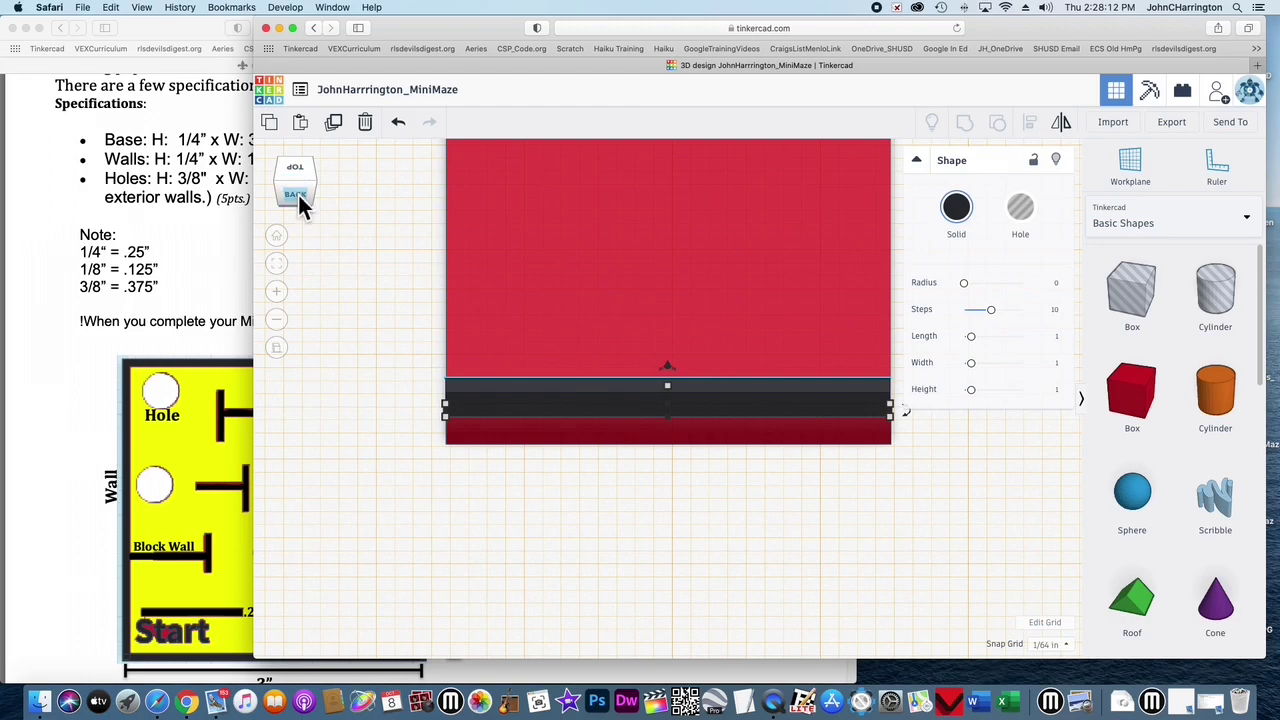
pyautogui.click(298, 195)
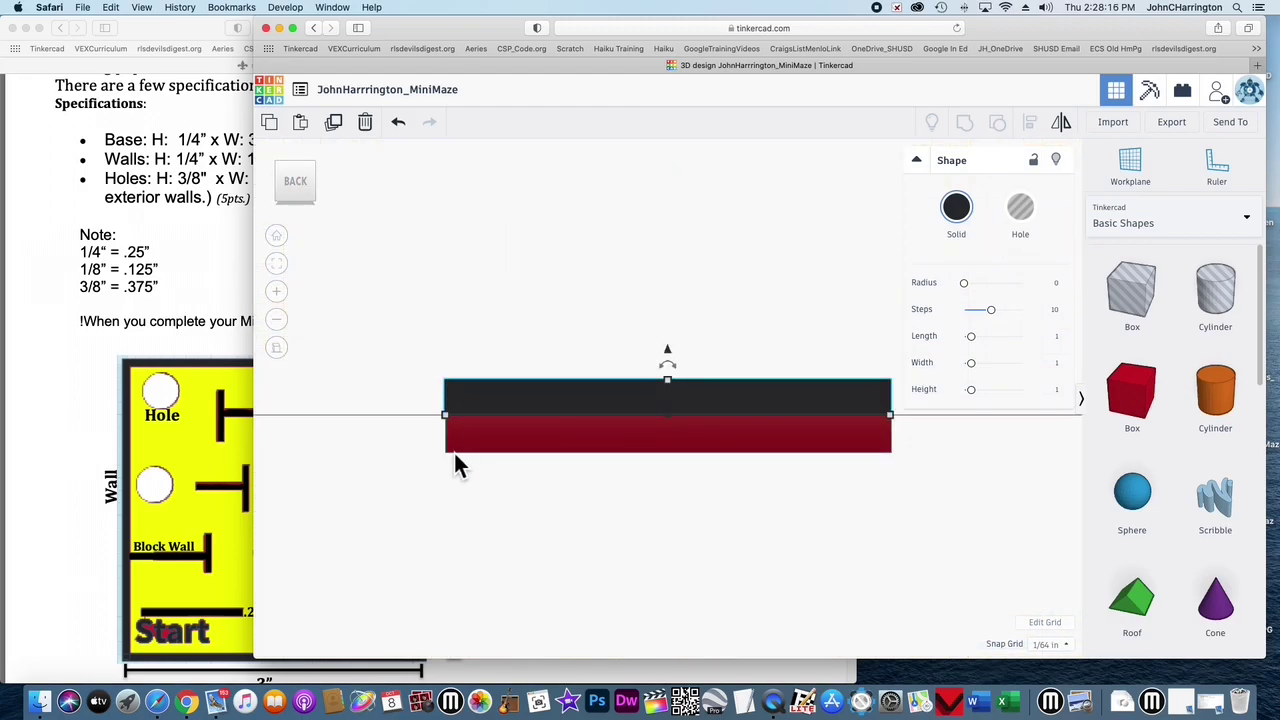
pyautogui.click(413, 450)
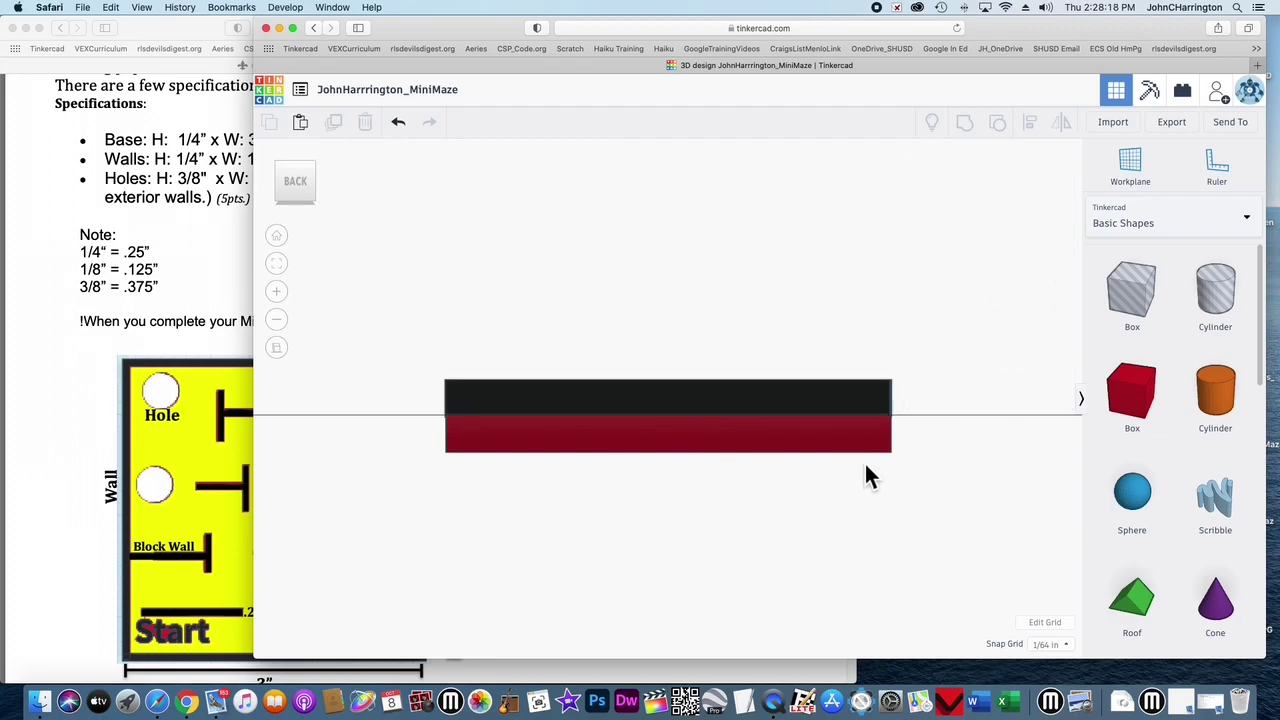
pyautogui.click(814, 400)
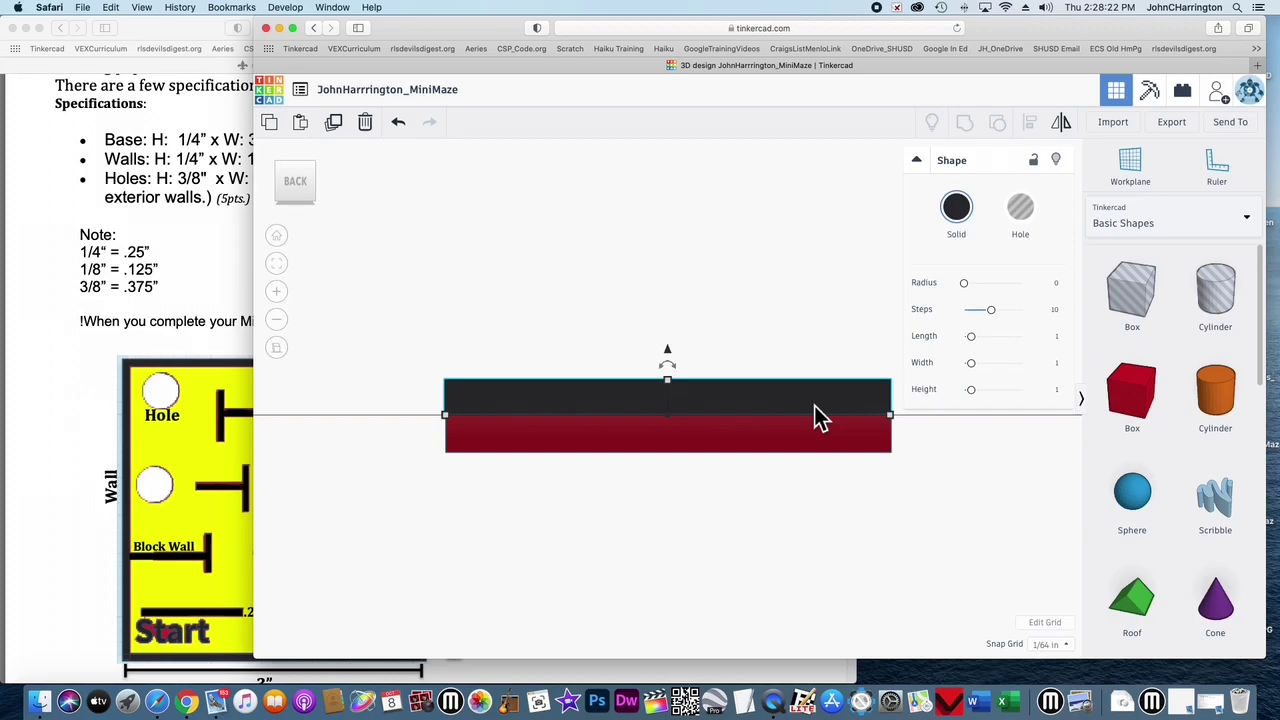
pyautogui.click(420, 481)
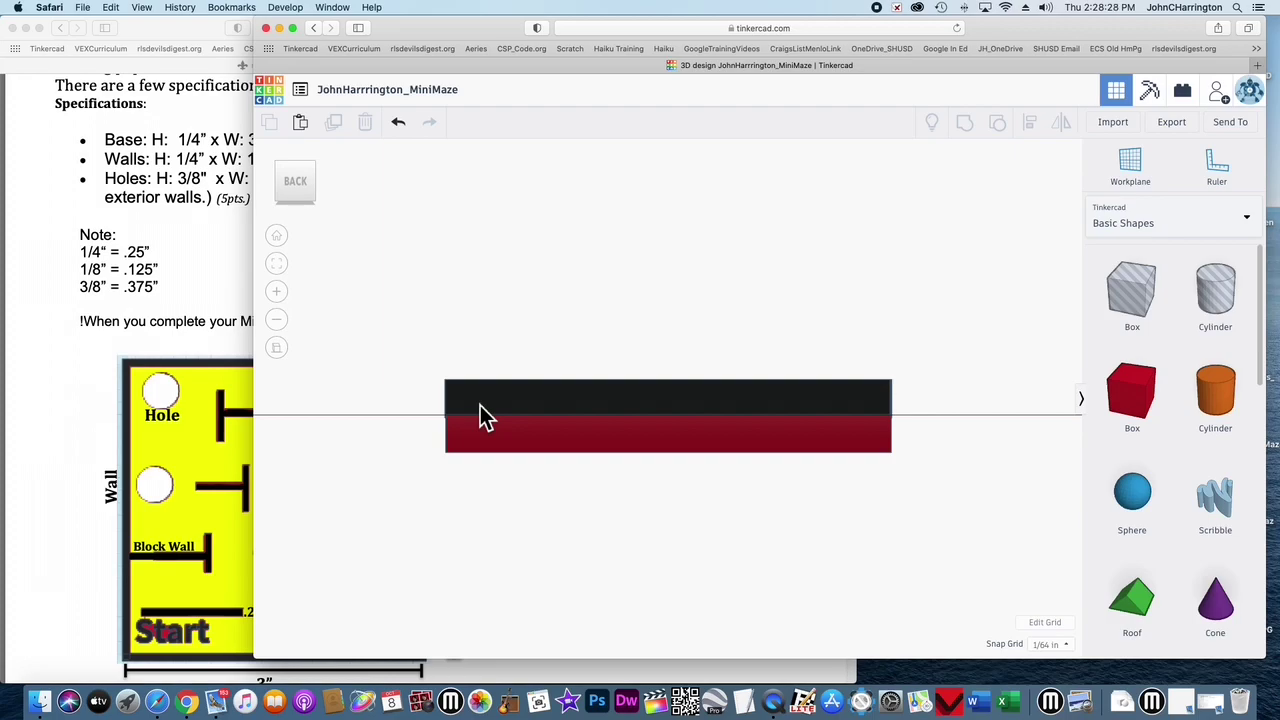
# - From the top view, copy the far black wall, paste a duplicate and move it to the middle of the red base
pyautogui.click(303, 181)
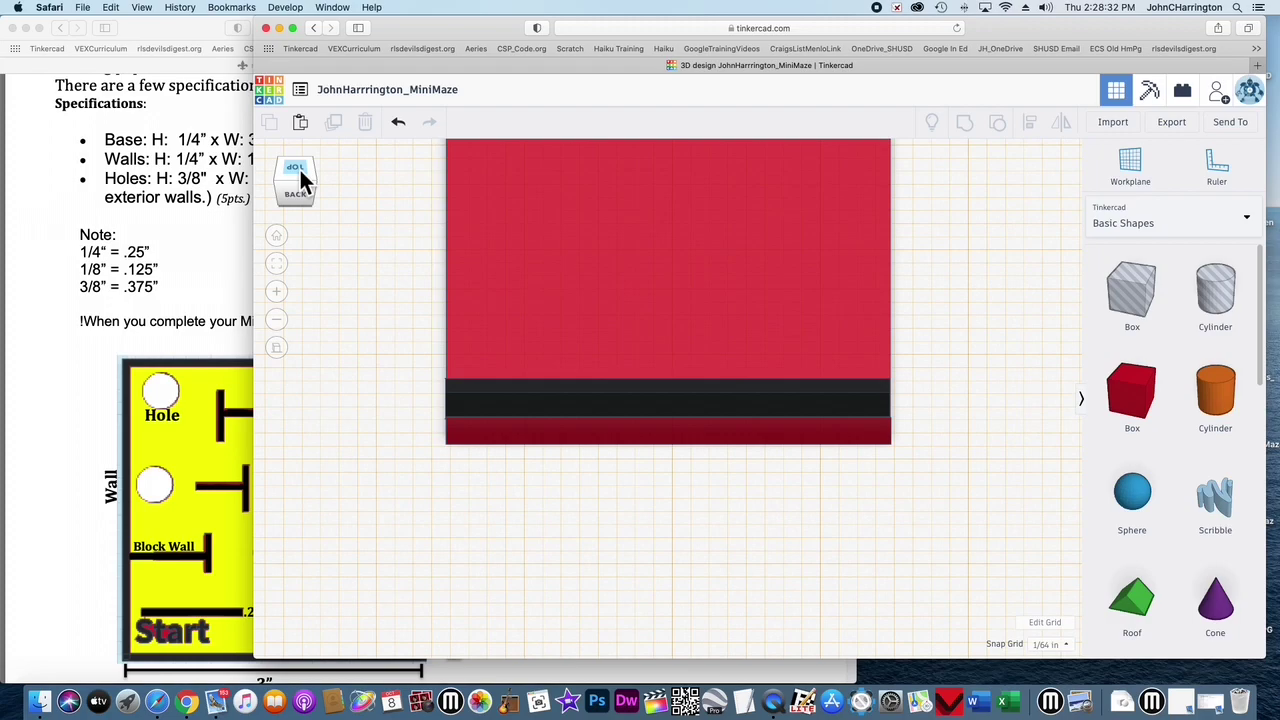
pyautogui.click(653, 284)
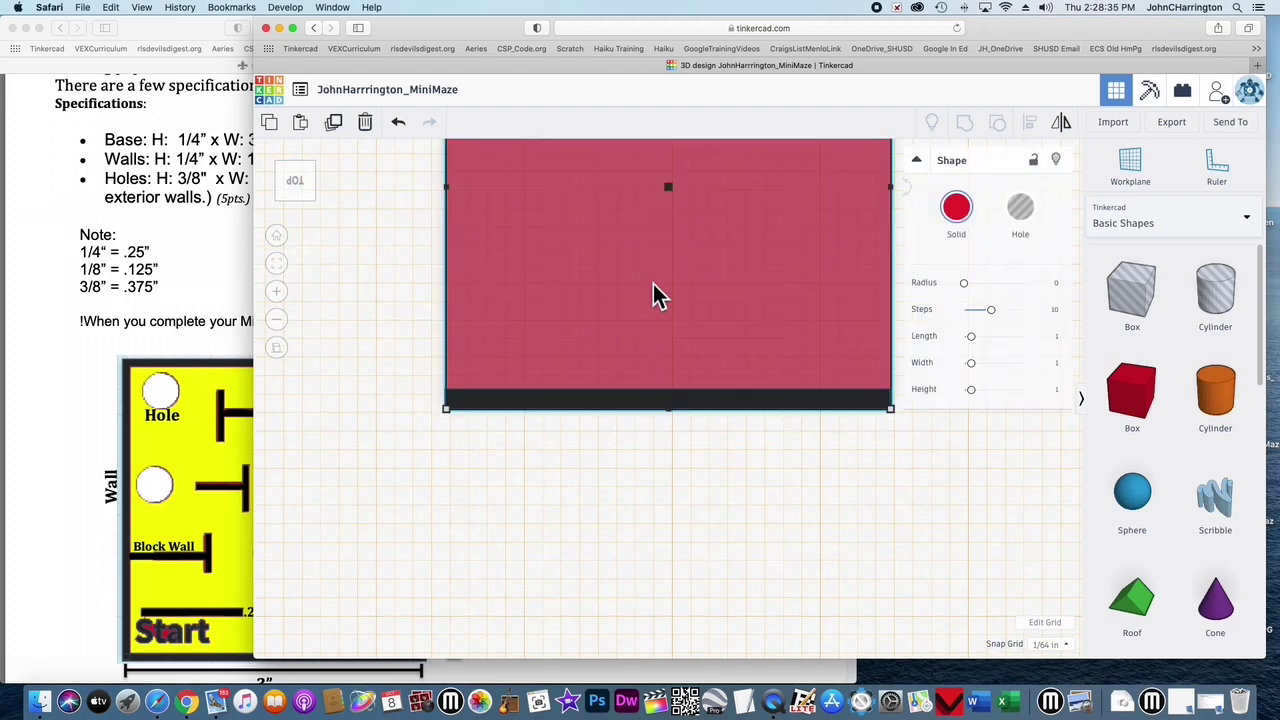
pyautogui.click(278, 263)
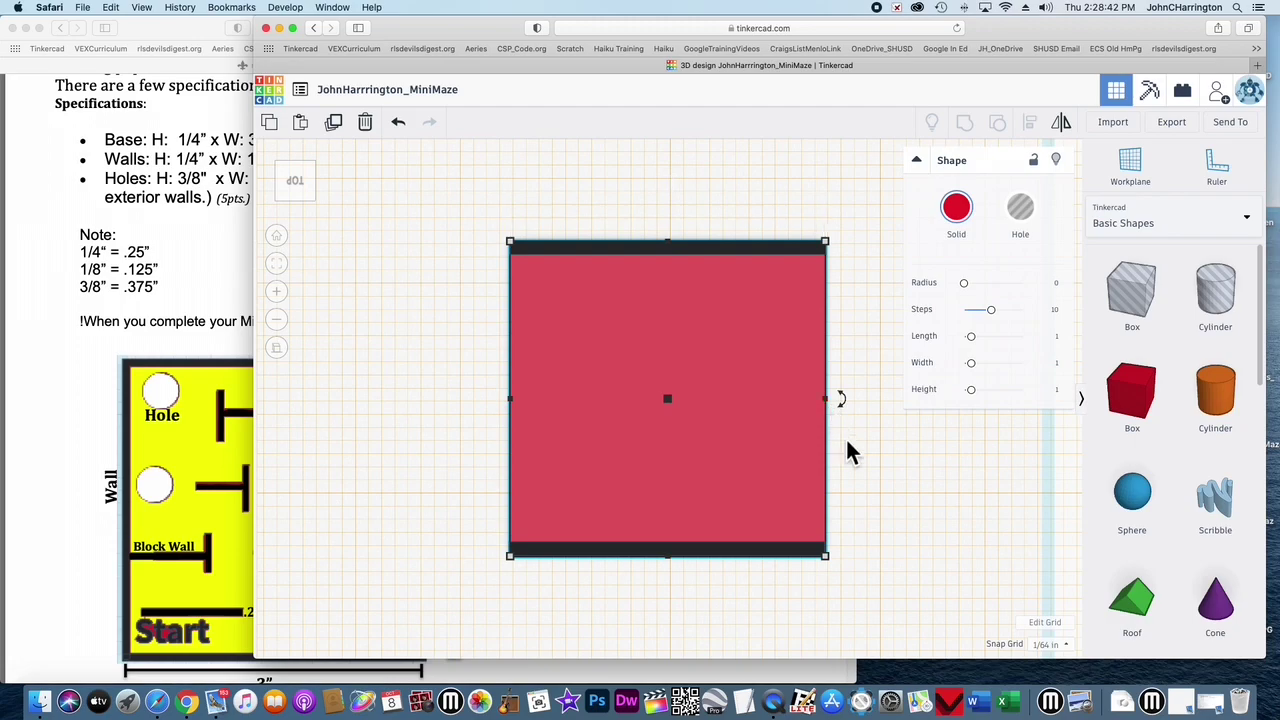
pyautogui.click(857, 492)
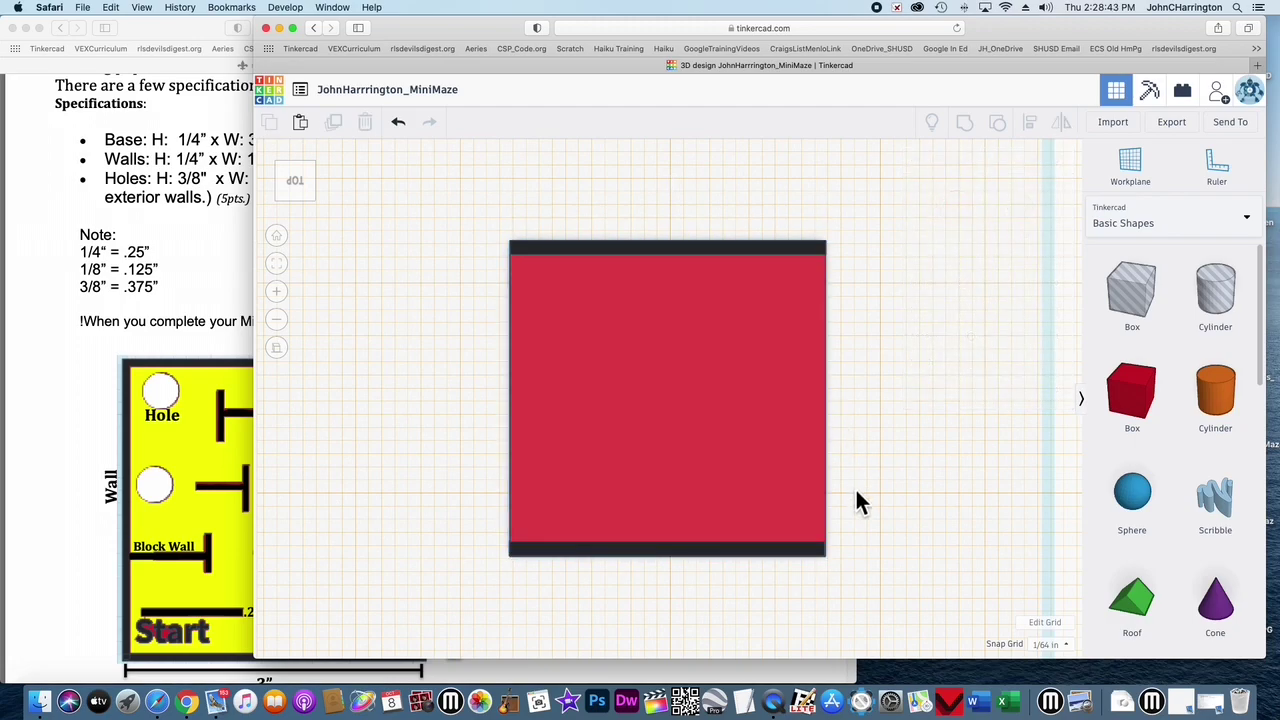
pyautogui.click(726, 248)
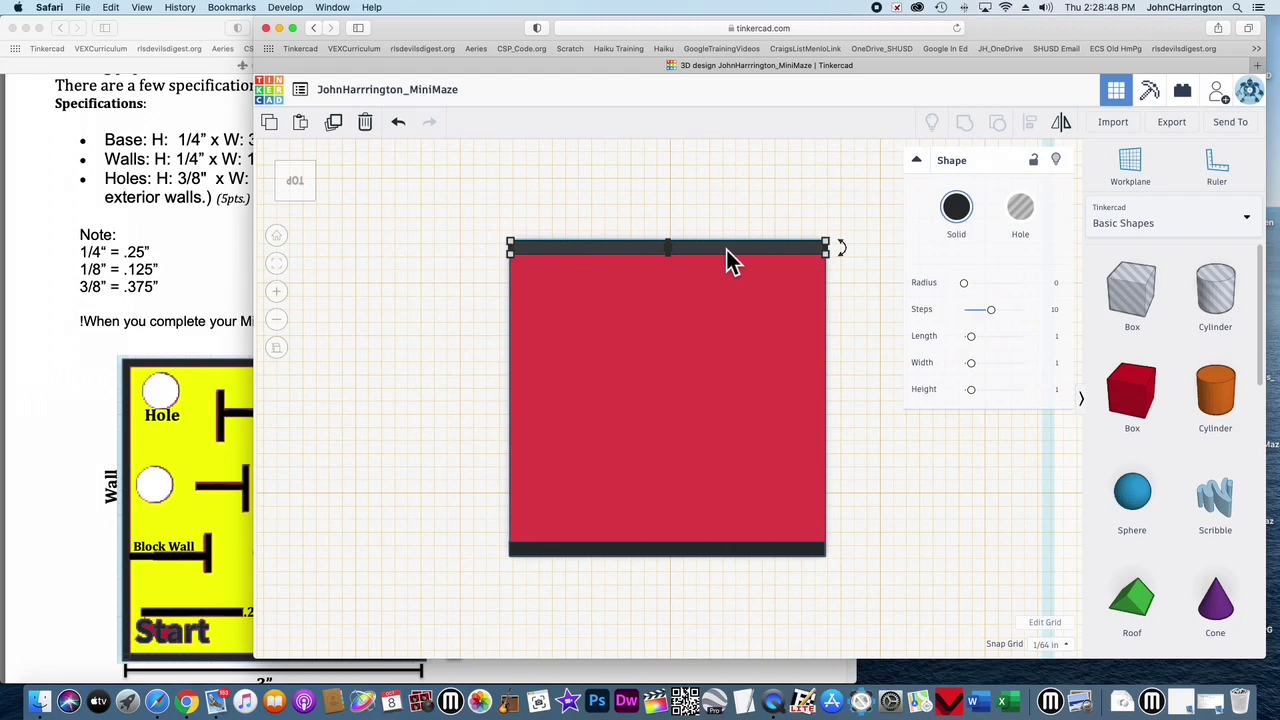
pyautogui.click(514, 253)
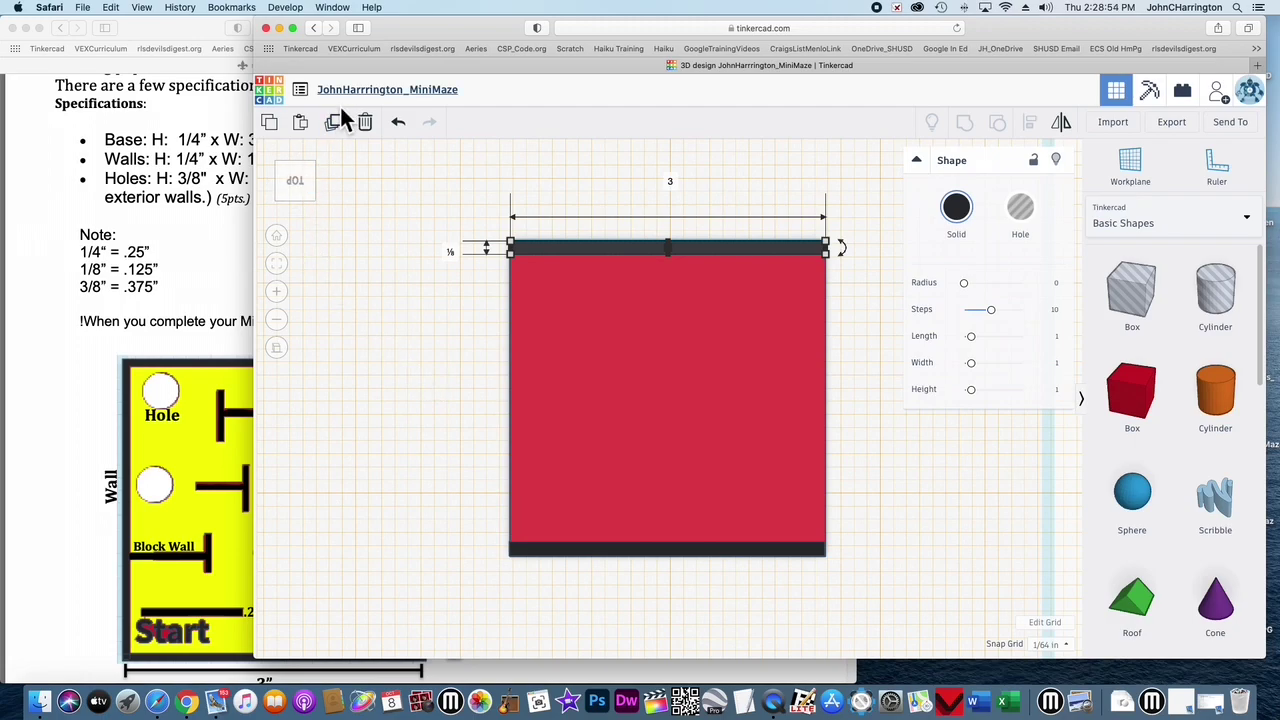
pyautogui.click(274, 126)
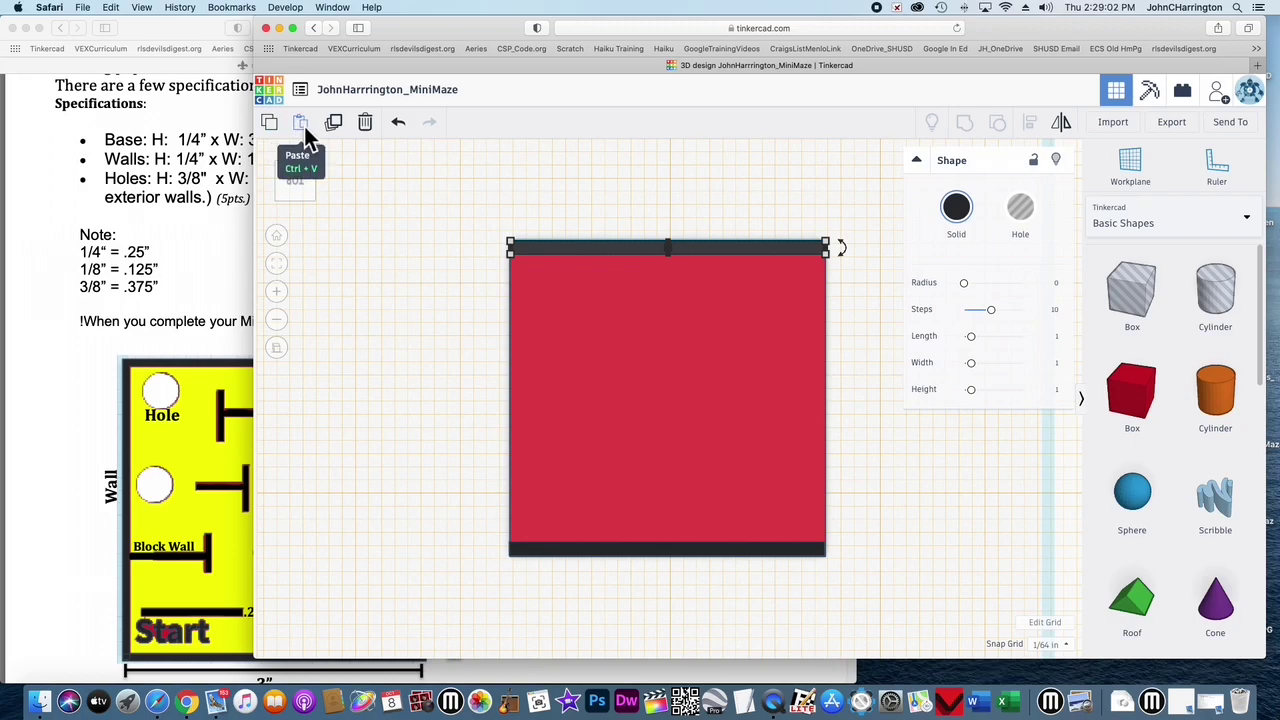
pyautogui.click(304, 126)
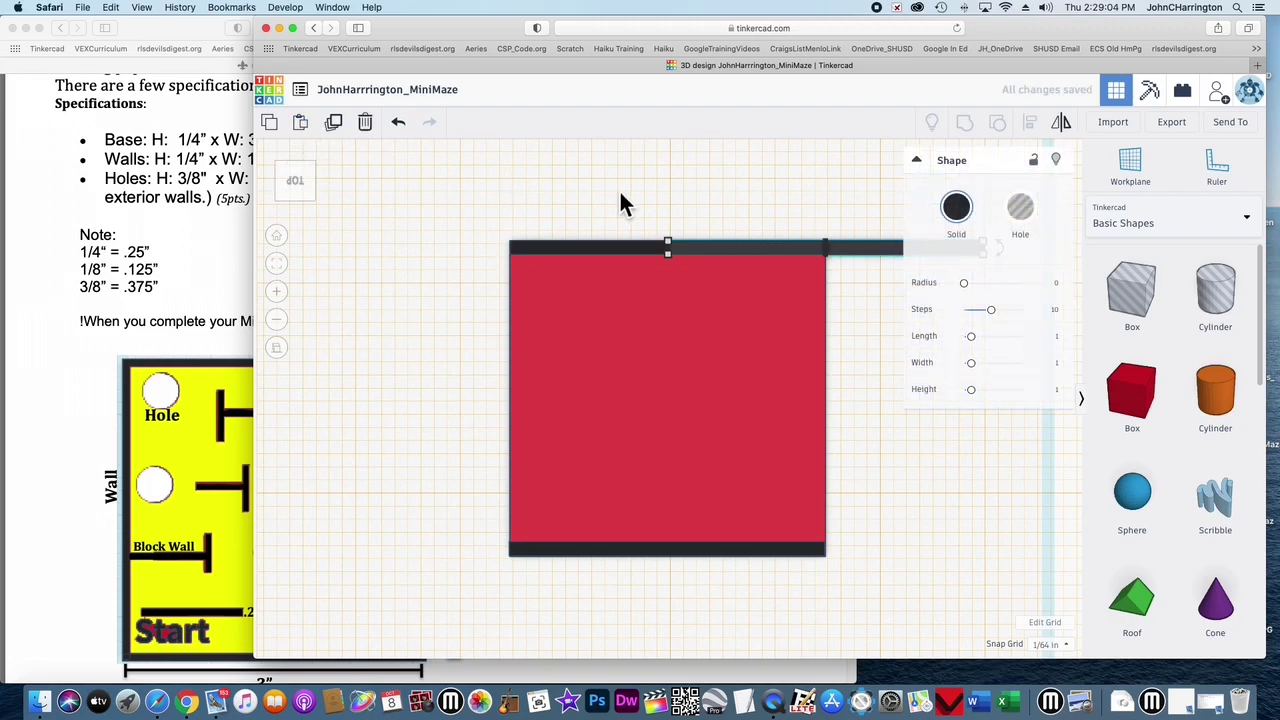
pyautogui.moveTo(778, 258); pyautogui.dragTo(576, 402)
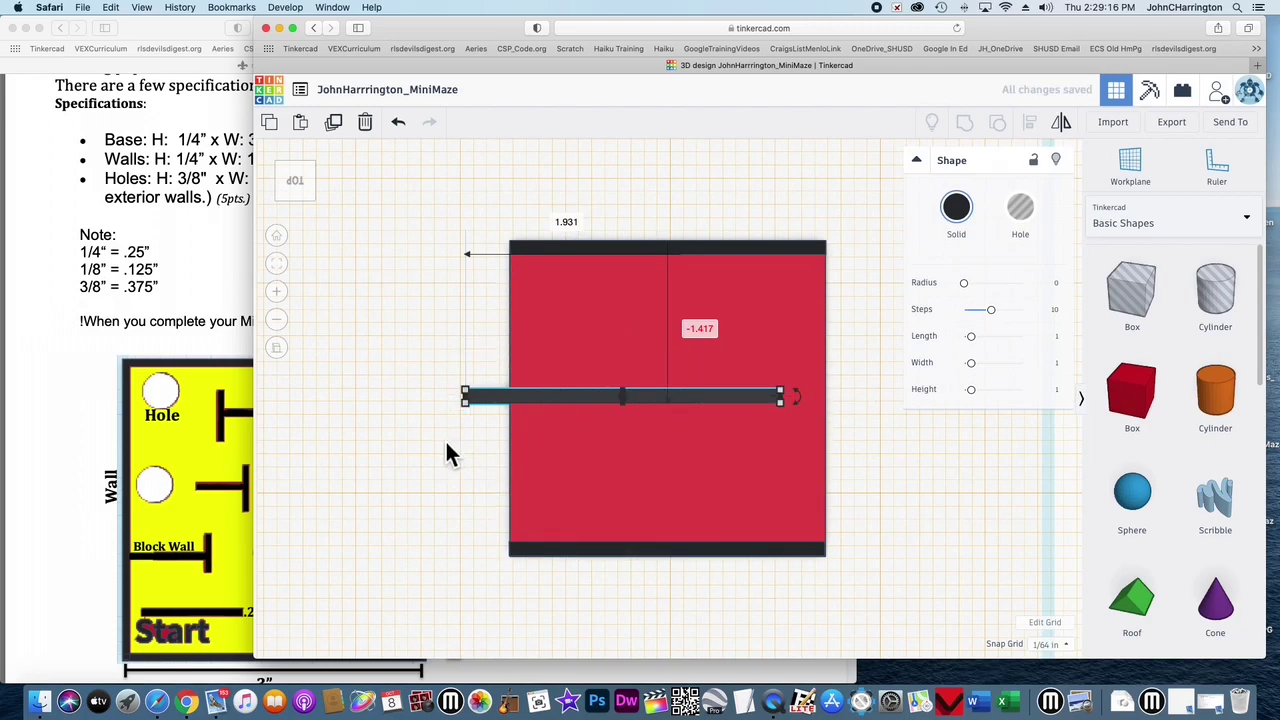
# - Try rotating the pasted wall to 90° and return it to 0°
pyautogui.moveTo(796, 397); pyautogui.dragTo(807, 406)
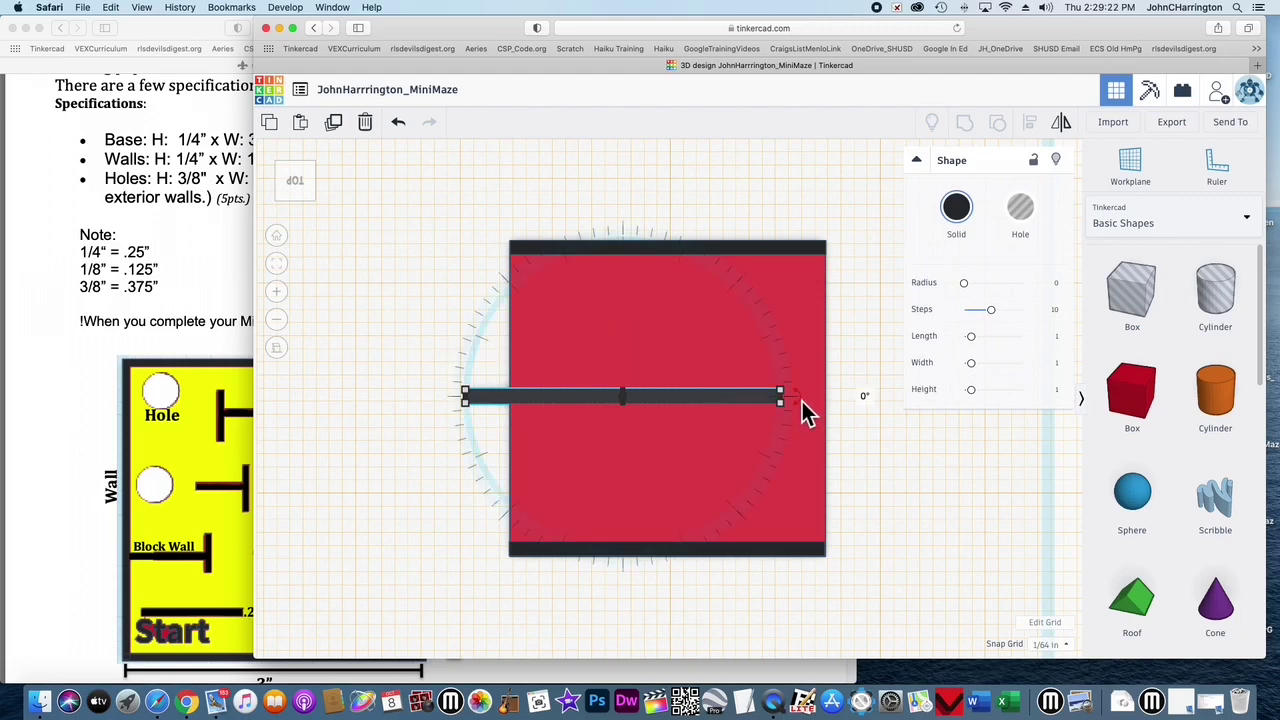
pyautogui.moveTo(801, 401); pyautogui.dragTo(641, 252)
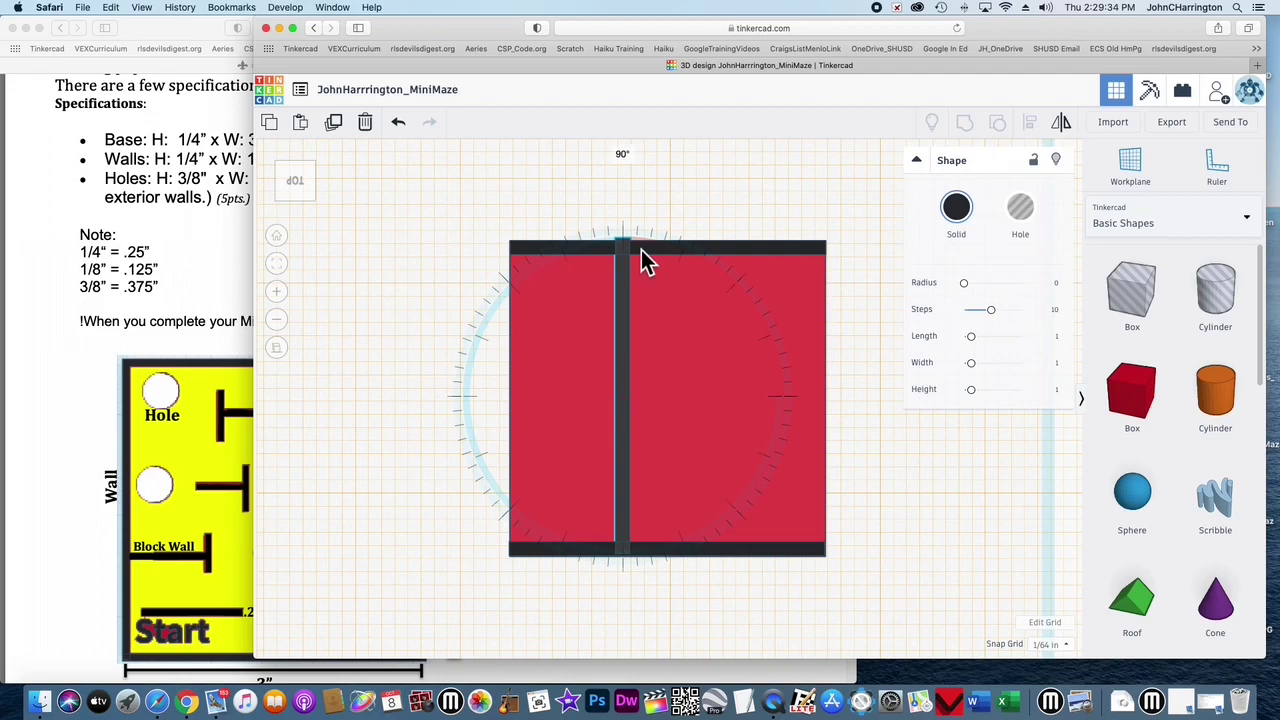
pyautogui.moveTo(642, 252); pyautogui.dragTo(772, 399)
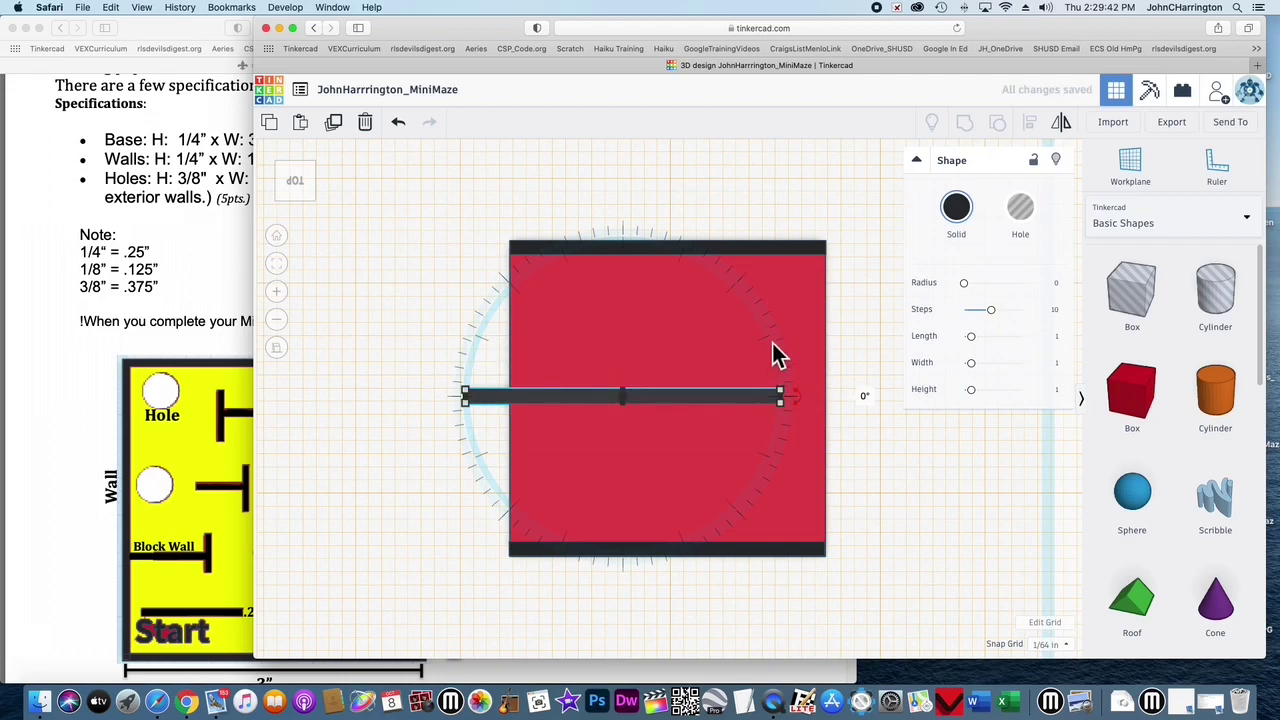
# - Try to rotate the pasted wall 90° and position it along the base's left edge
pyautogui.click(783, 414)
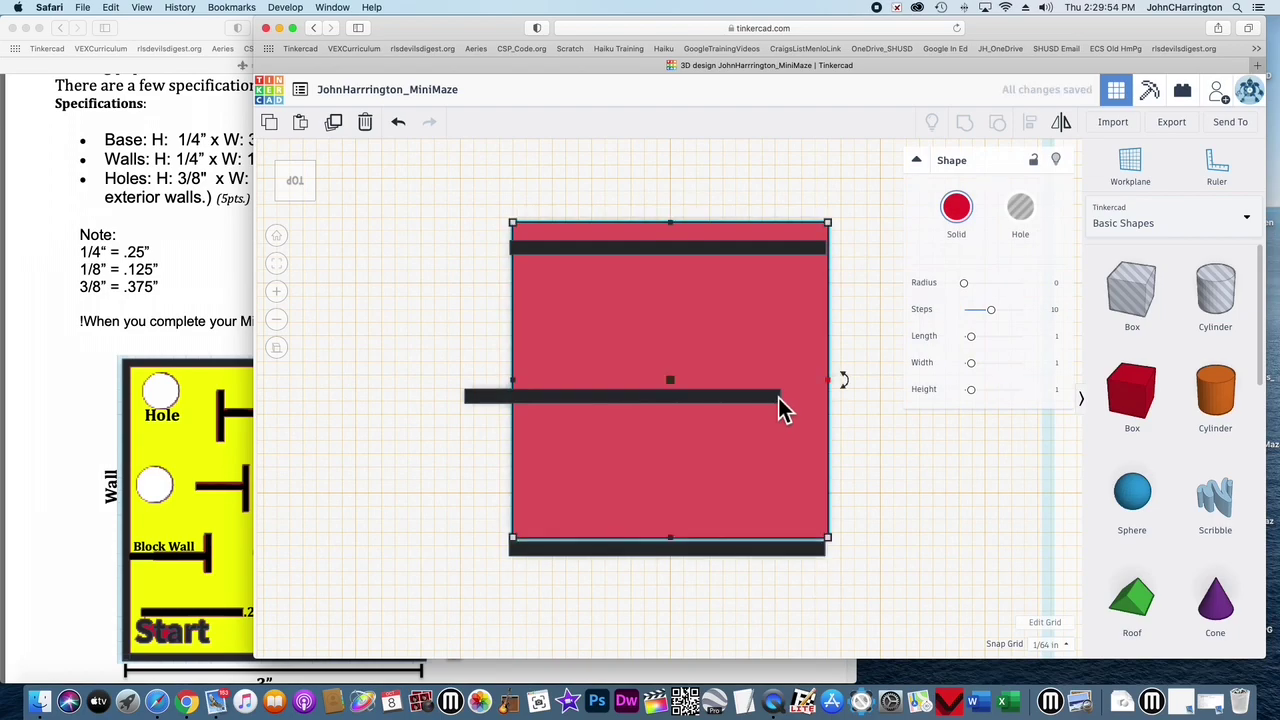
pyautogui.click(768, 398)
pyautogui.moveTo(803, 402); pyautogui.dragTo(654, 254)
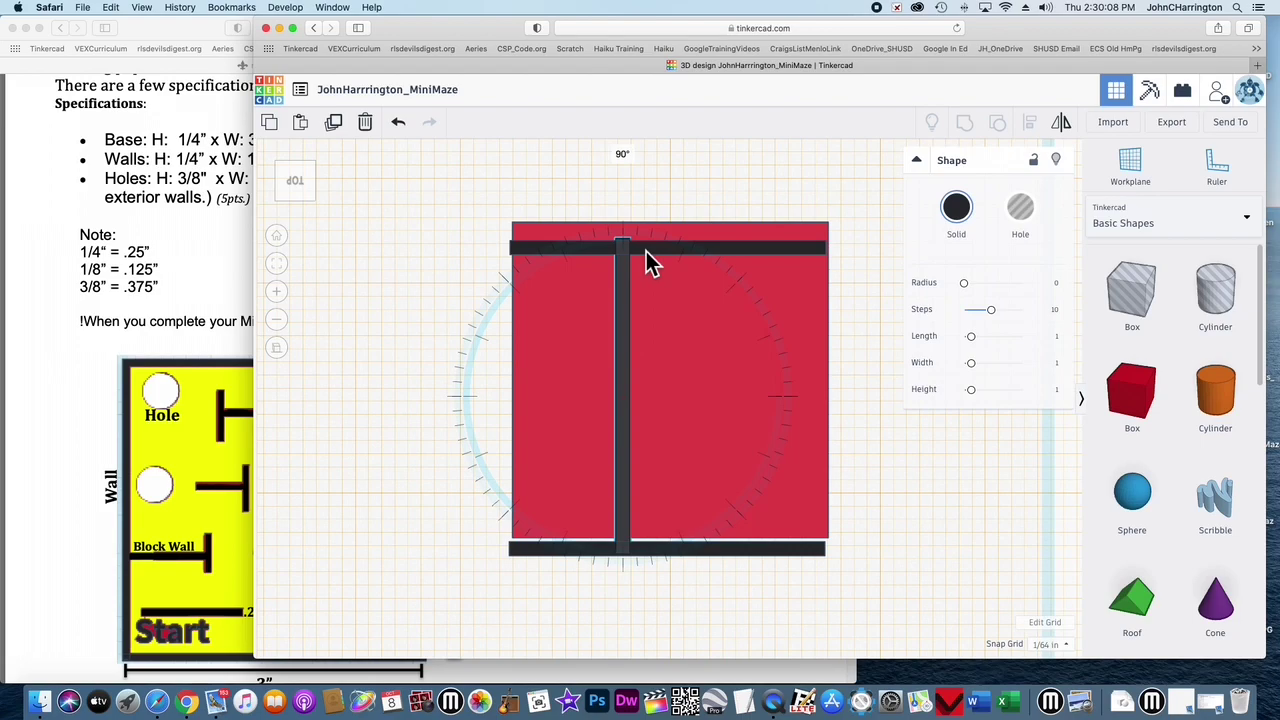
pyautogui.moveTo(646, 251); pyautogui.dragTo(646, 251)
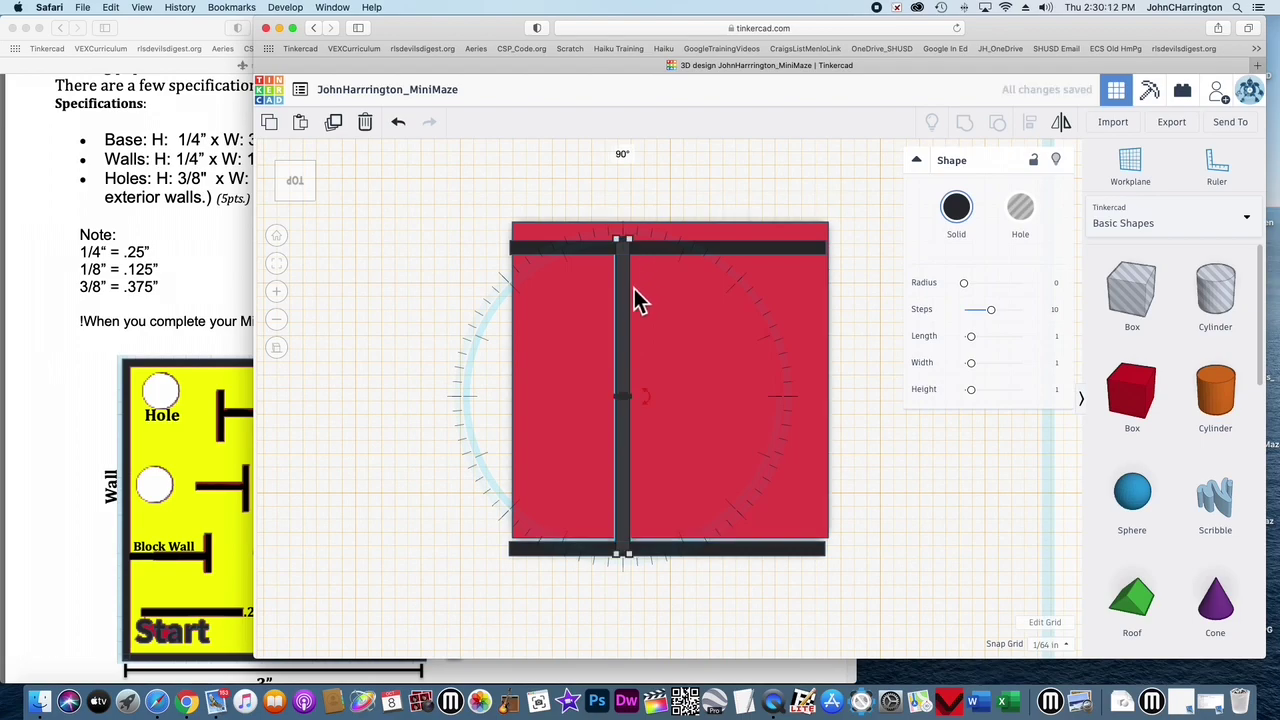
pyautogui.moveTo(622, 300); pyautogui.dragTo(521, 290)
pyautogui.moveTo(522, 288); pyautogui.dragTo(591, 356)
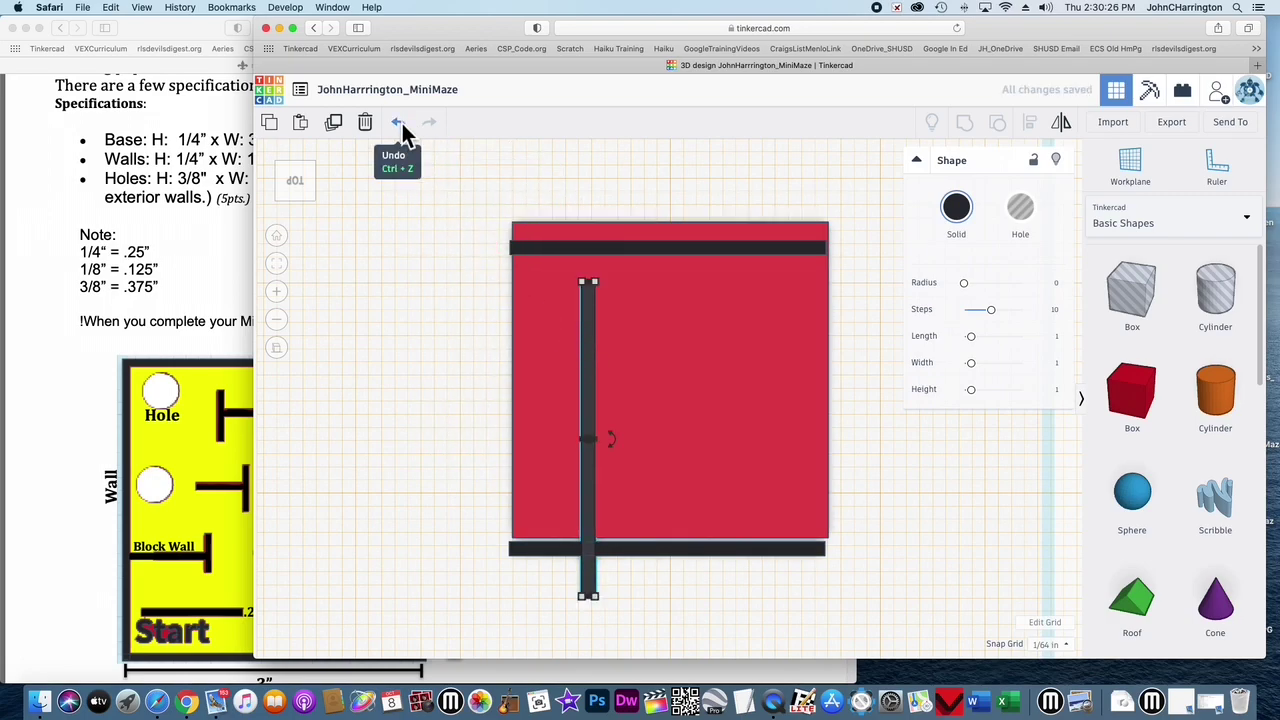
# - Undo the pasted wall's moves and rotation as well as the red base's accidental shift
pyautogui.click(398, 122)
pyautogui.click(398, 122)
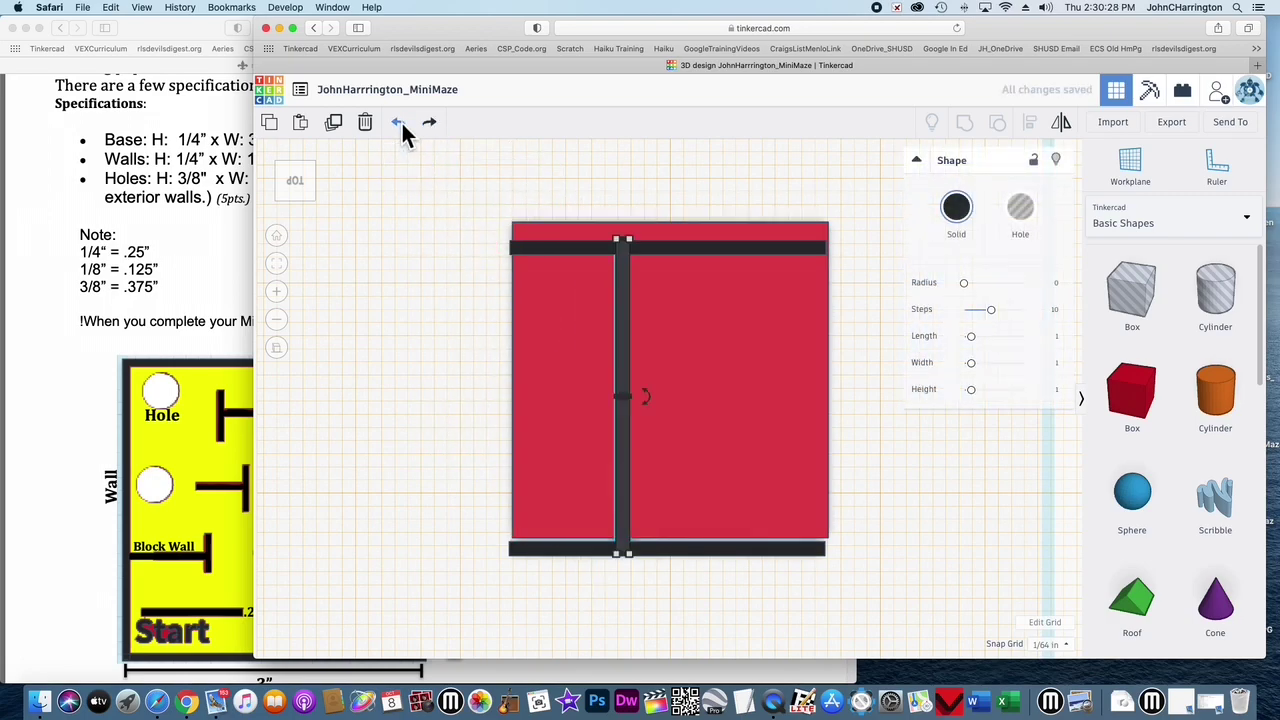
pyautogui.click(399, 122)
pyautogui.click(399, 122)
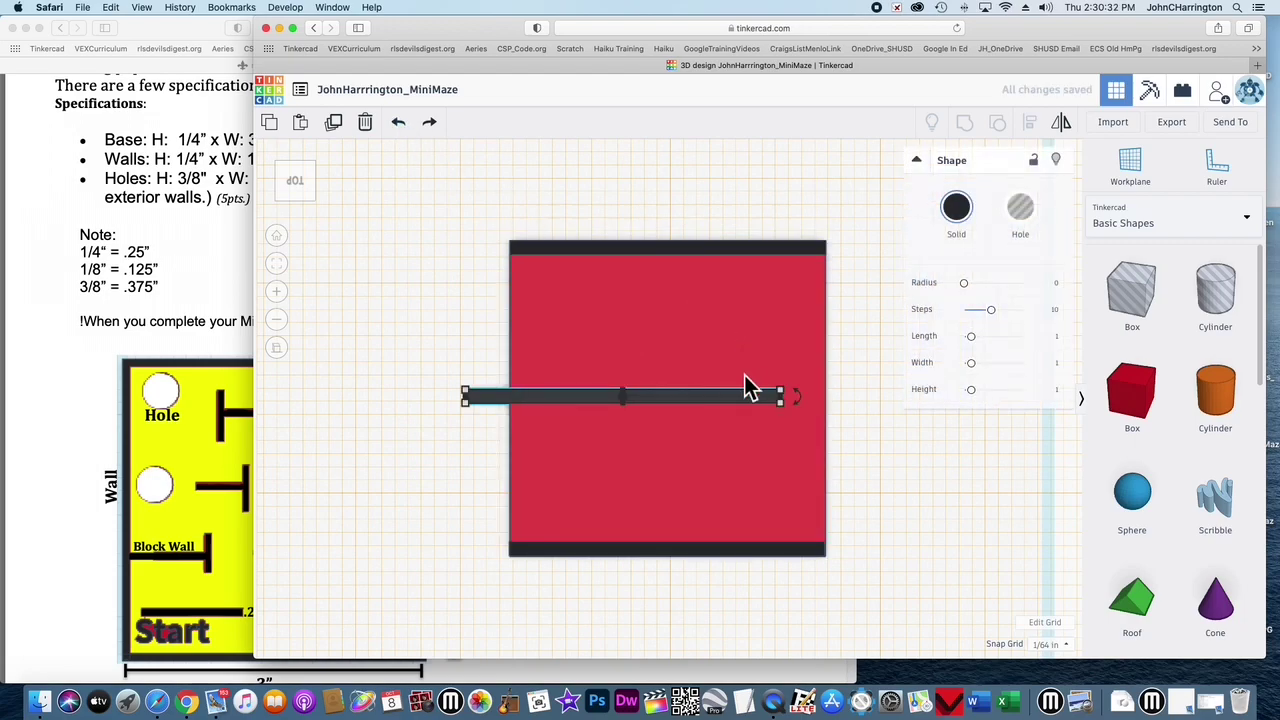
# - Rotate the pasted wall 90° and place it along the base's left edge, spanning between the two existing walls
pyautogui.moveTo(801, 398); pyautogui.dragTo(640, 251)
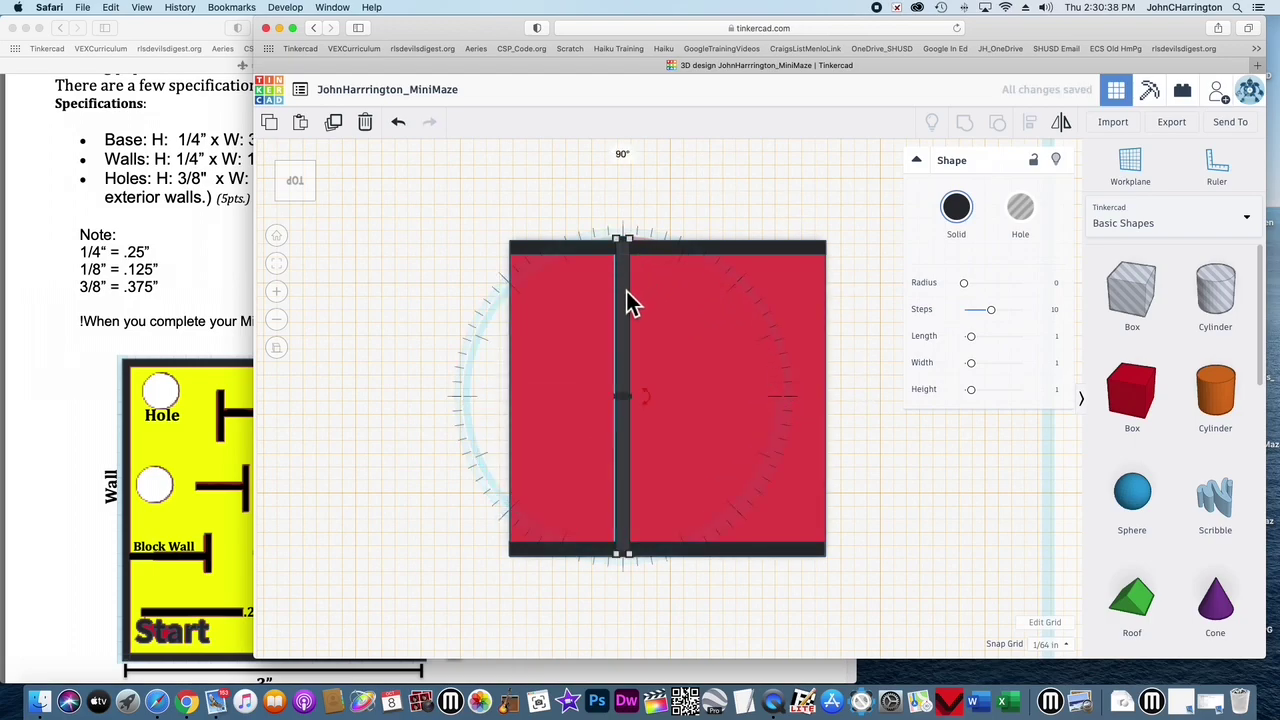
pyautogui.moveTo(628, 303); pyautogui.dragTo(521, 293)
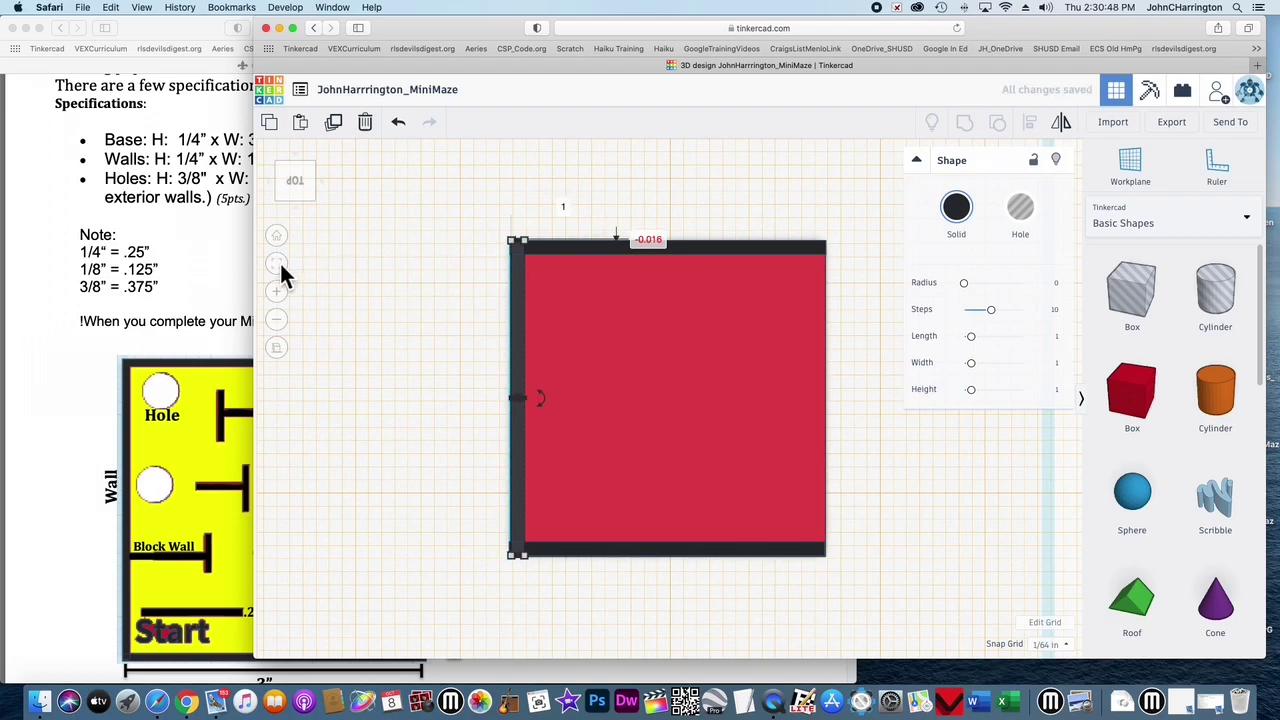
pyautogui.click(277, 262)
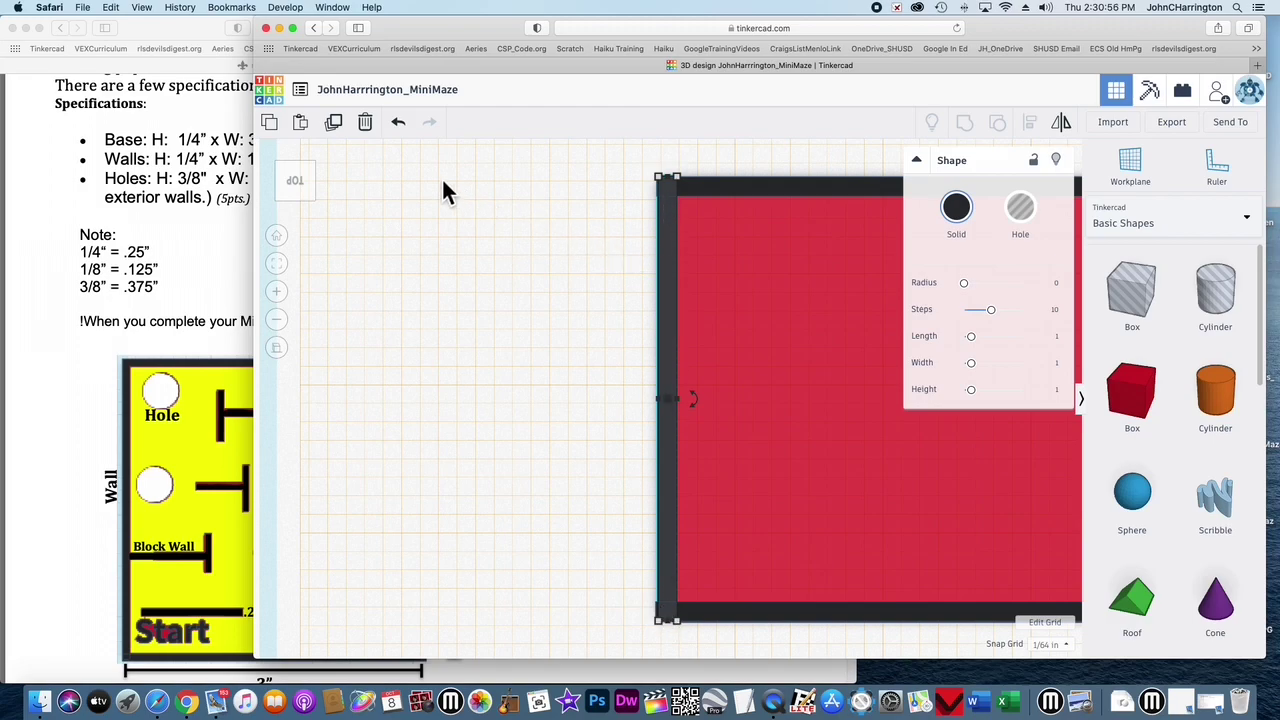
pyautogui.click(425, 358)
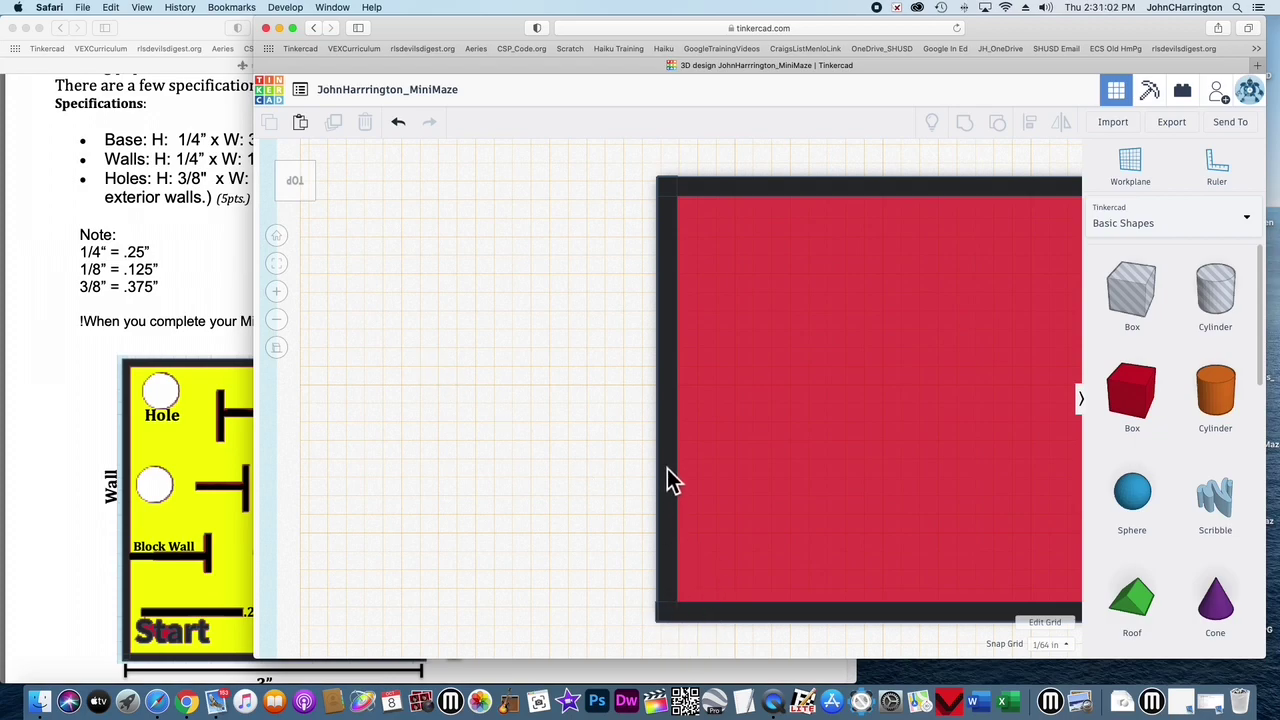
# - Nudge the rotated wall one 1/64 in increment outward to sit flush with the base's left edge, and deselect it
pyautogui.click(278, 293)
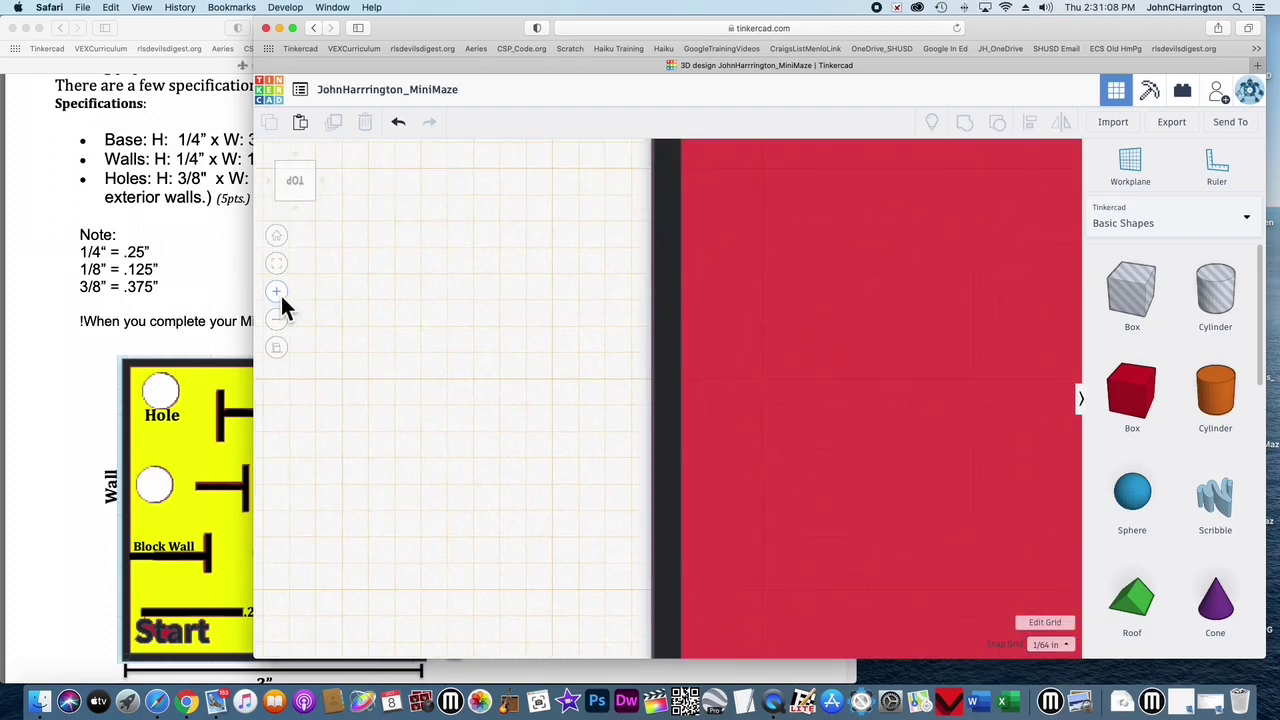
pyautogui.click(280, 295)
pyautogui.click(280, 295)
pyautogui.click(280, 295)
pyautogui.click(280, 293)
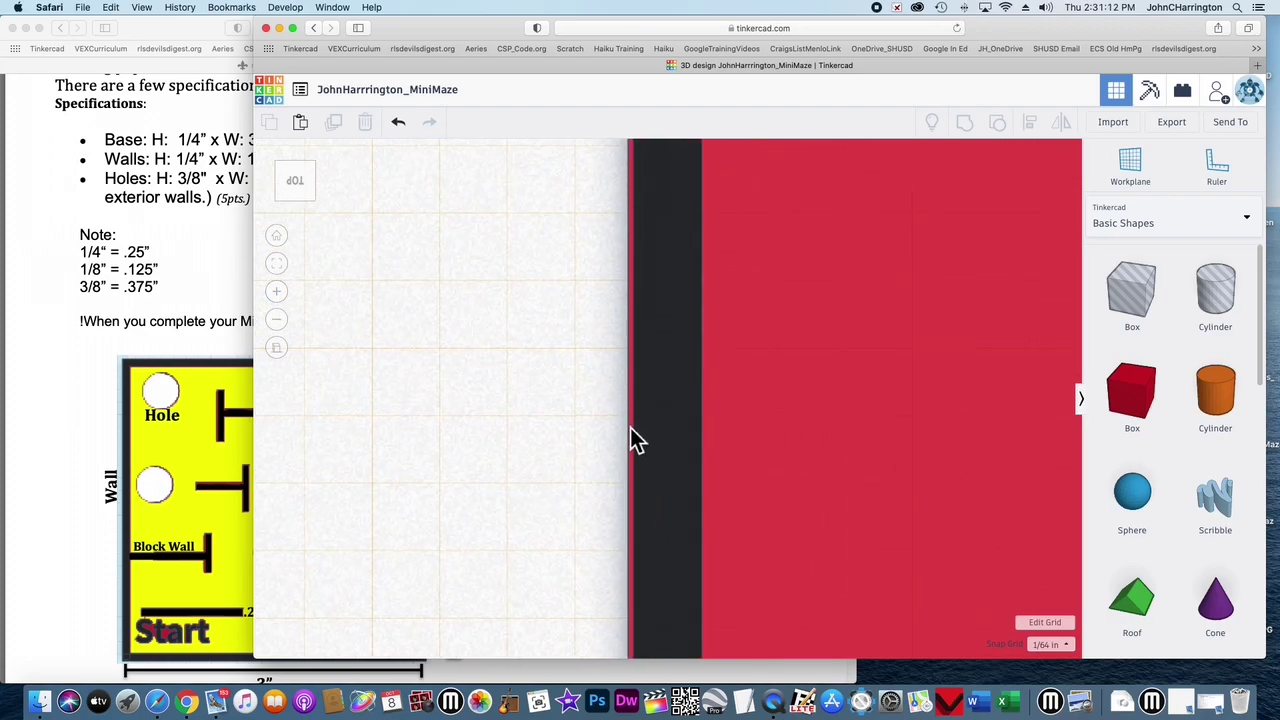
pyautogui.click(676, 444)
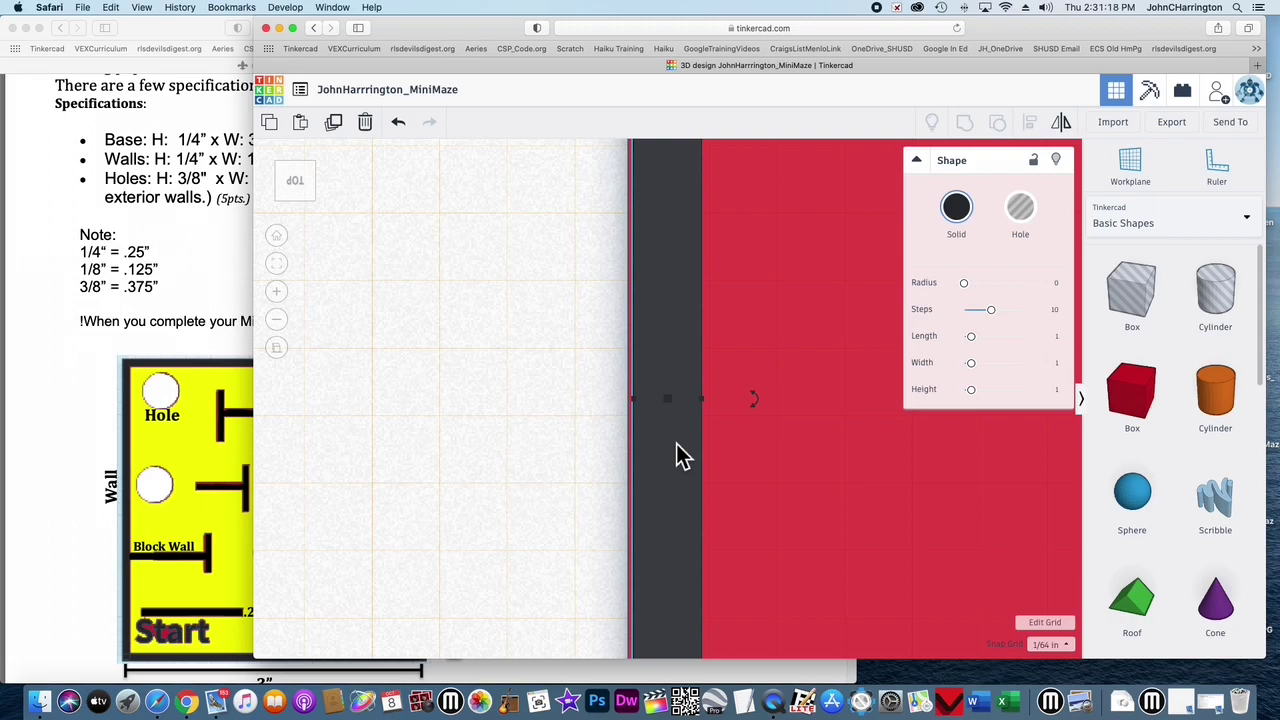
pyautogui.press('Left')
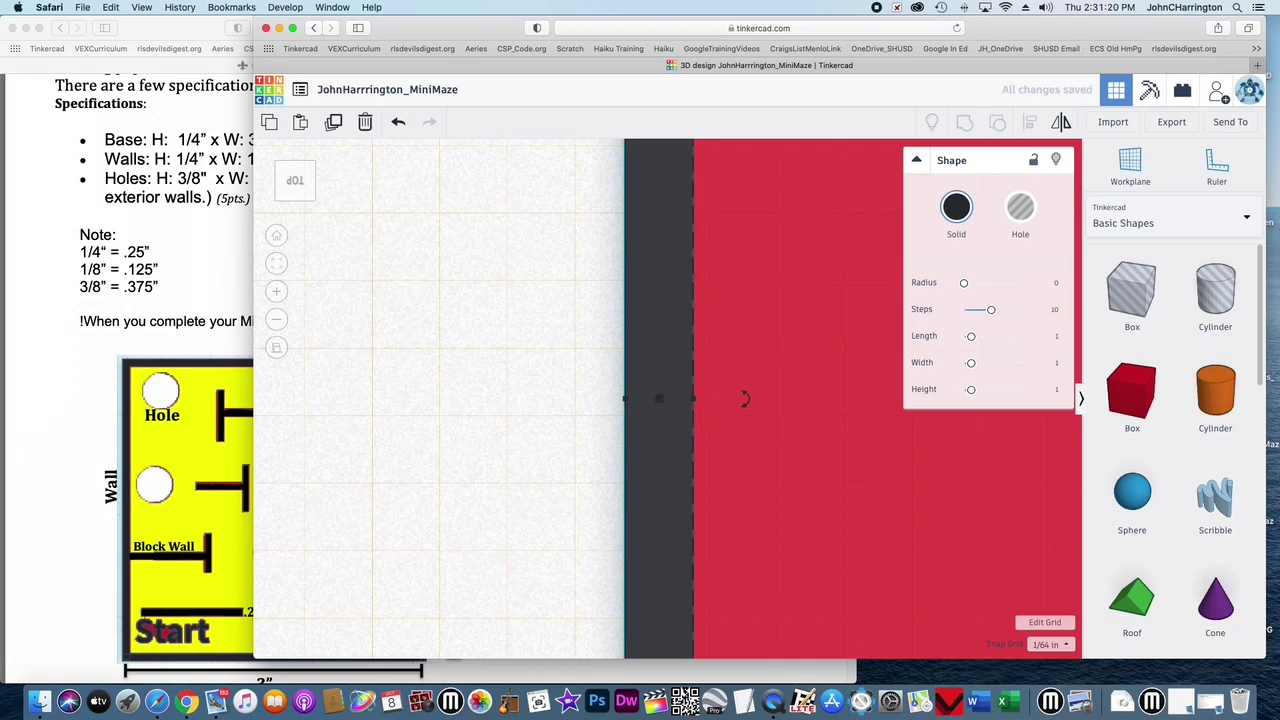
pyautogui.click(277, 320)
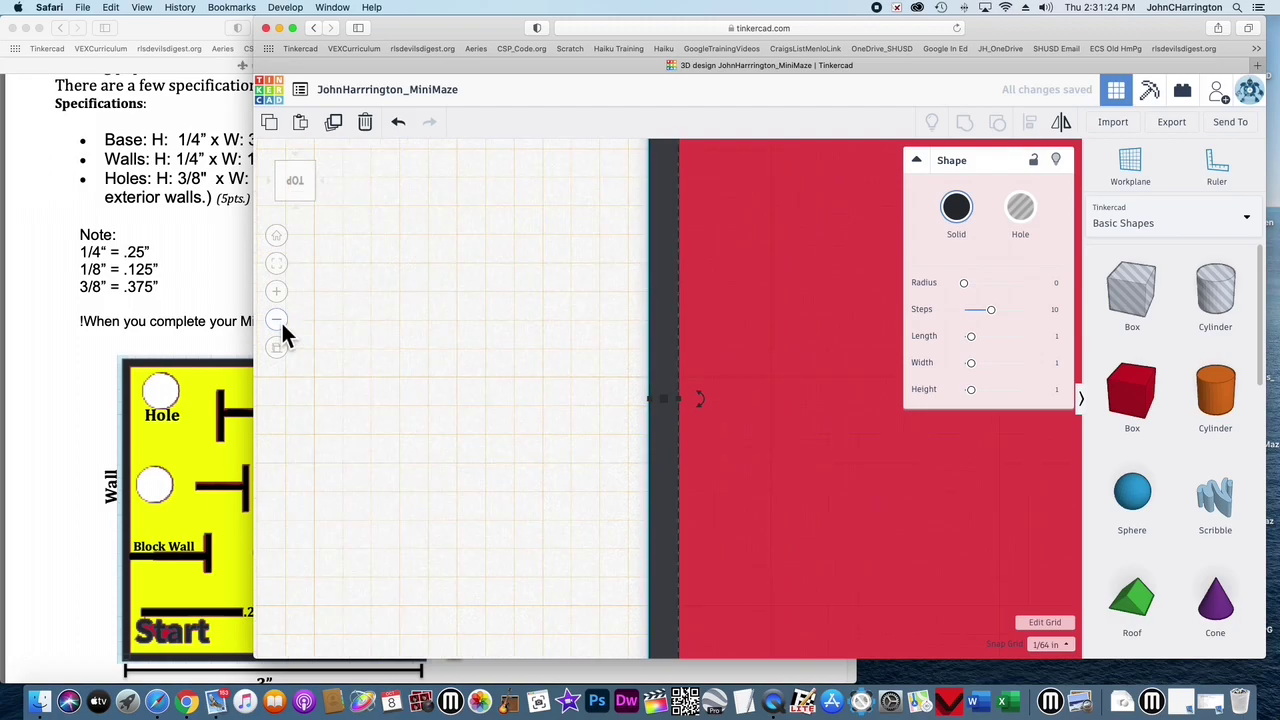
pyautogui.click(281, 322)
pyautogui.click(281, 320)
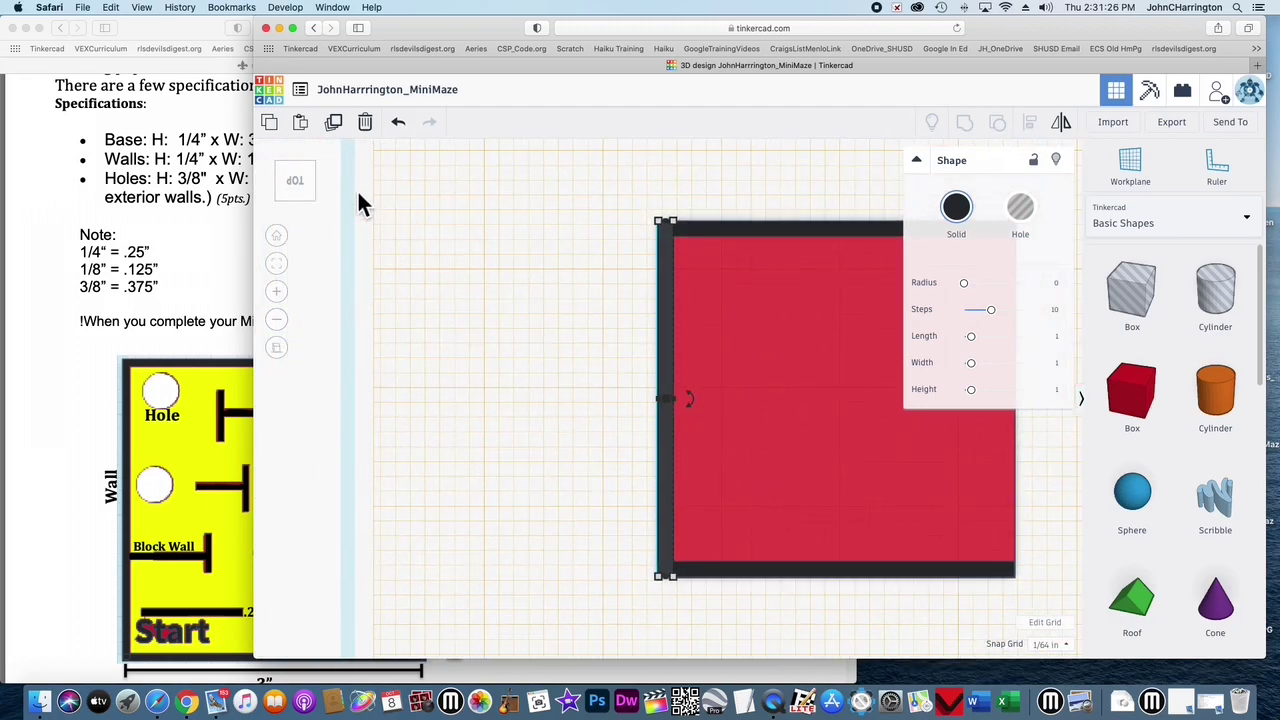
pyautogui.click(424, 364)
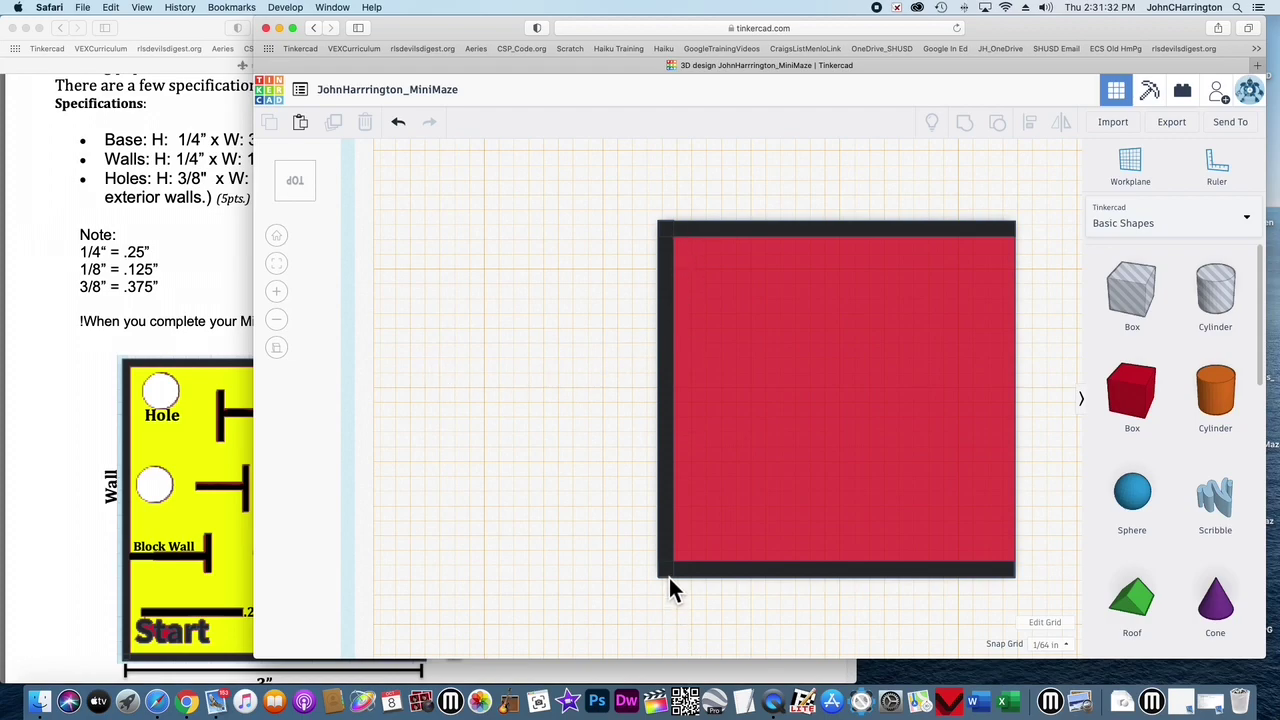
# - Examine the left wall's length and how its lower corner lines up with the base and adjoining wall
pyautogui.click(669, 550)
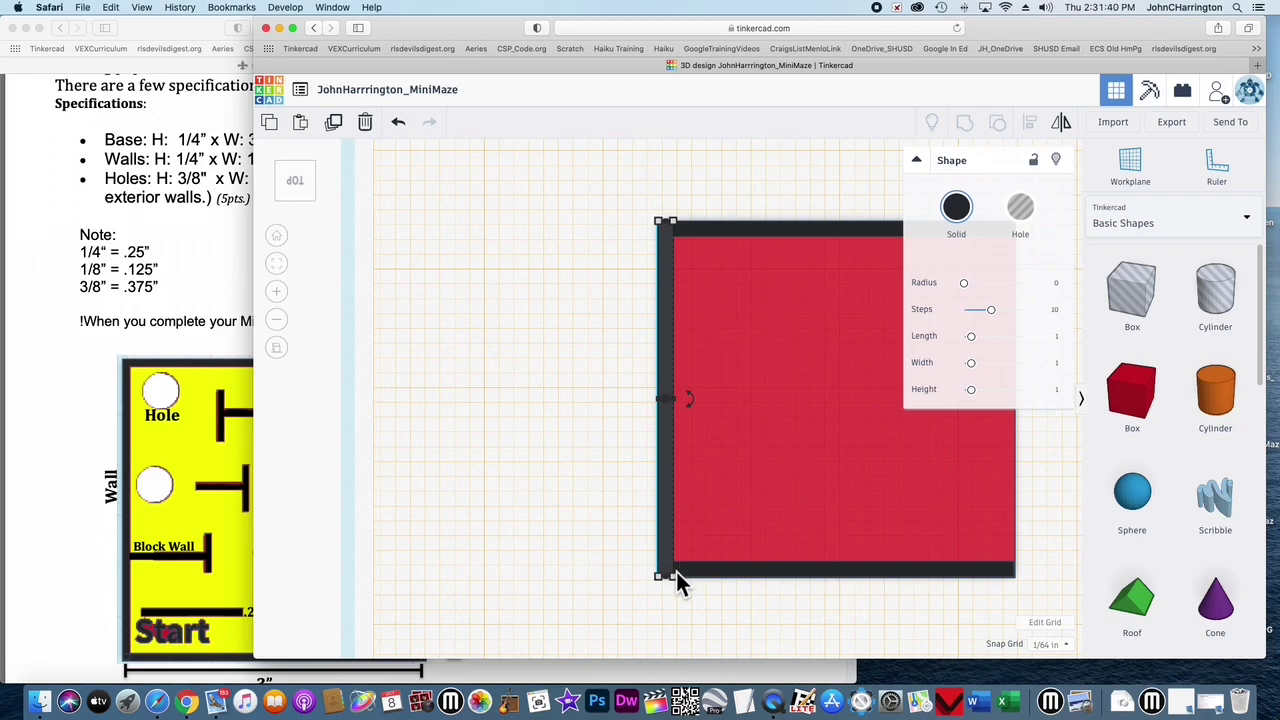
pyautogui.moveTo(666, 577)
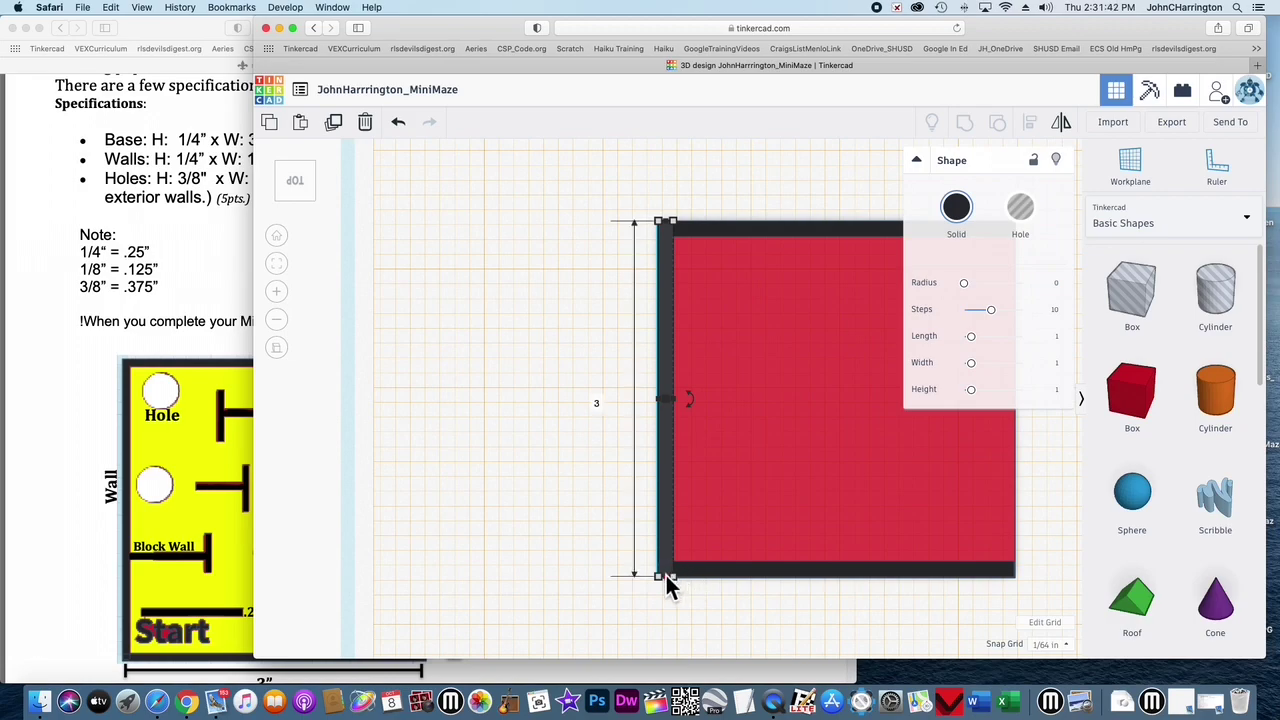
pyautogui.click(278, 292)
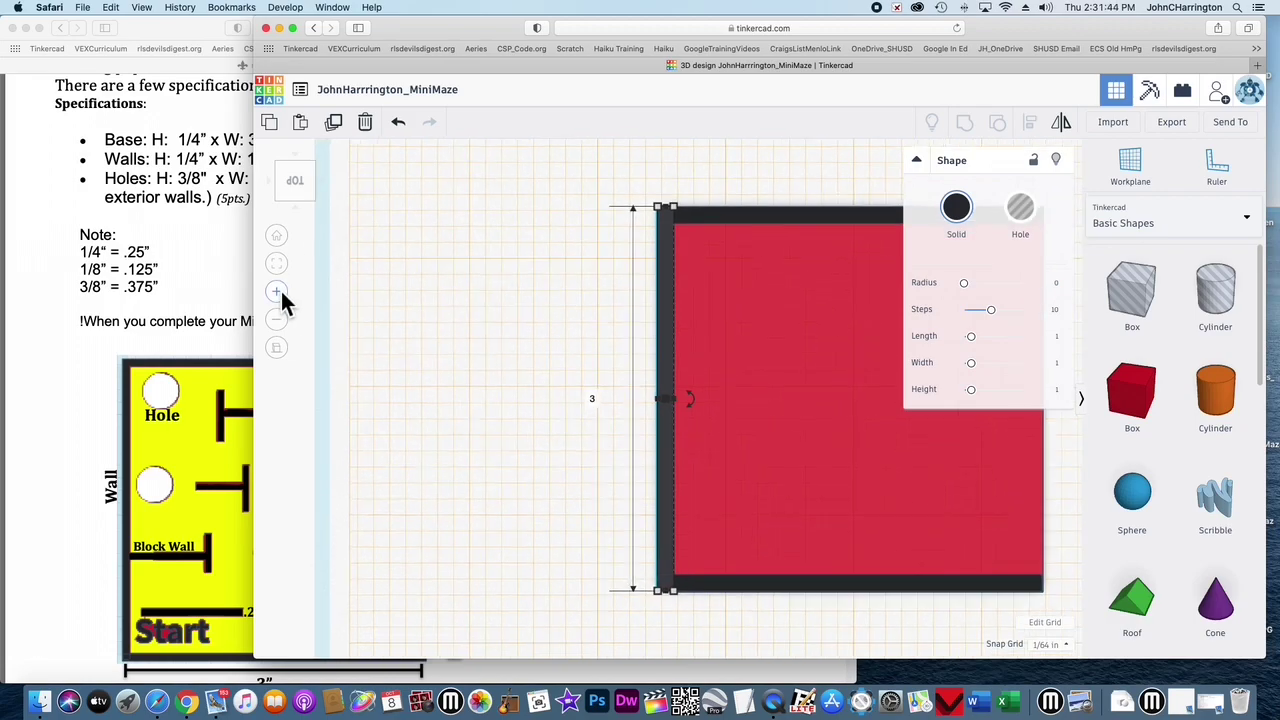
pyautogui.keyDown('ctrl'); pyautogui.scroll(5, 560, 580); pyautogui.keyUp('ctrl')
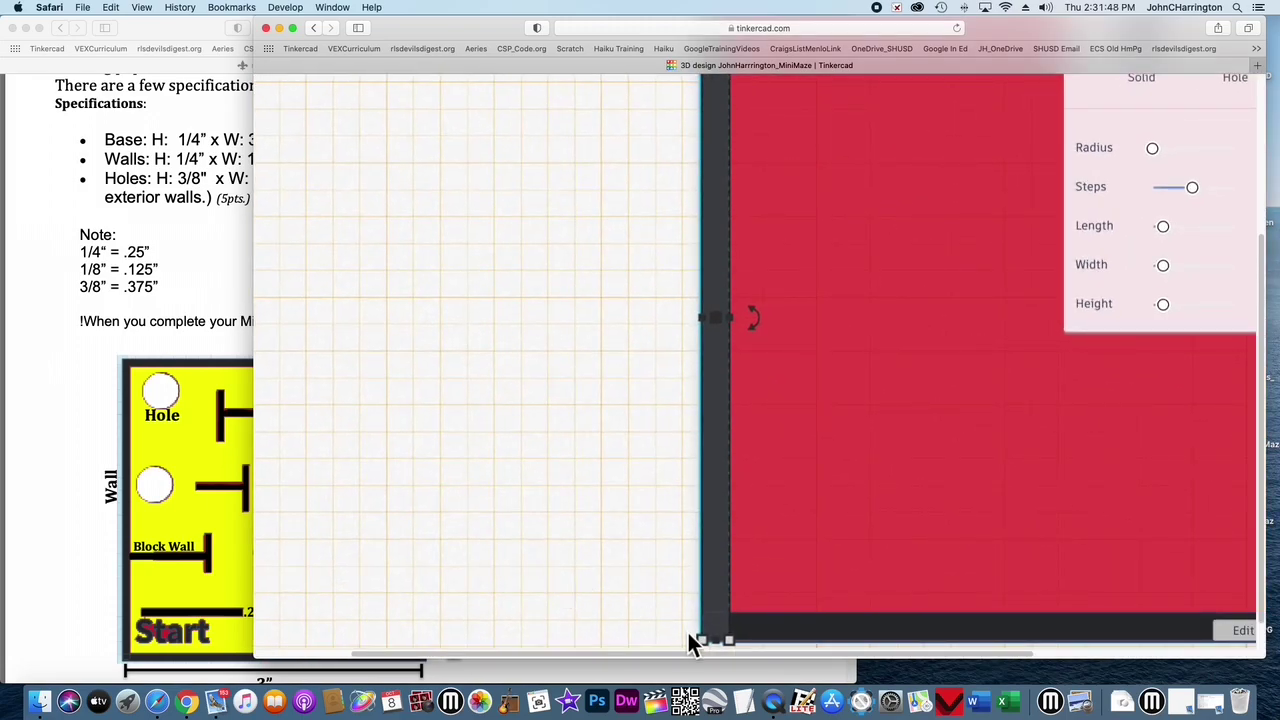
pyautogui.keyDown('ctrl'); pyautogui.scroll(3, 687, 630); pyautogui.keyUp('ctrl')
pyautogui.keyDown('ctrl'); pyautogui.scroll(-3, 687, 630); pyautogui.keyUp('ctrl')
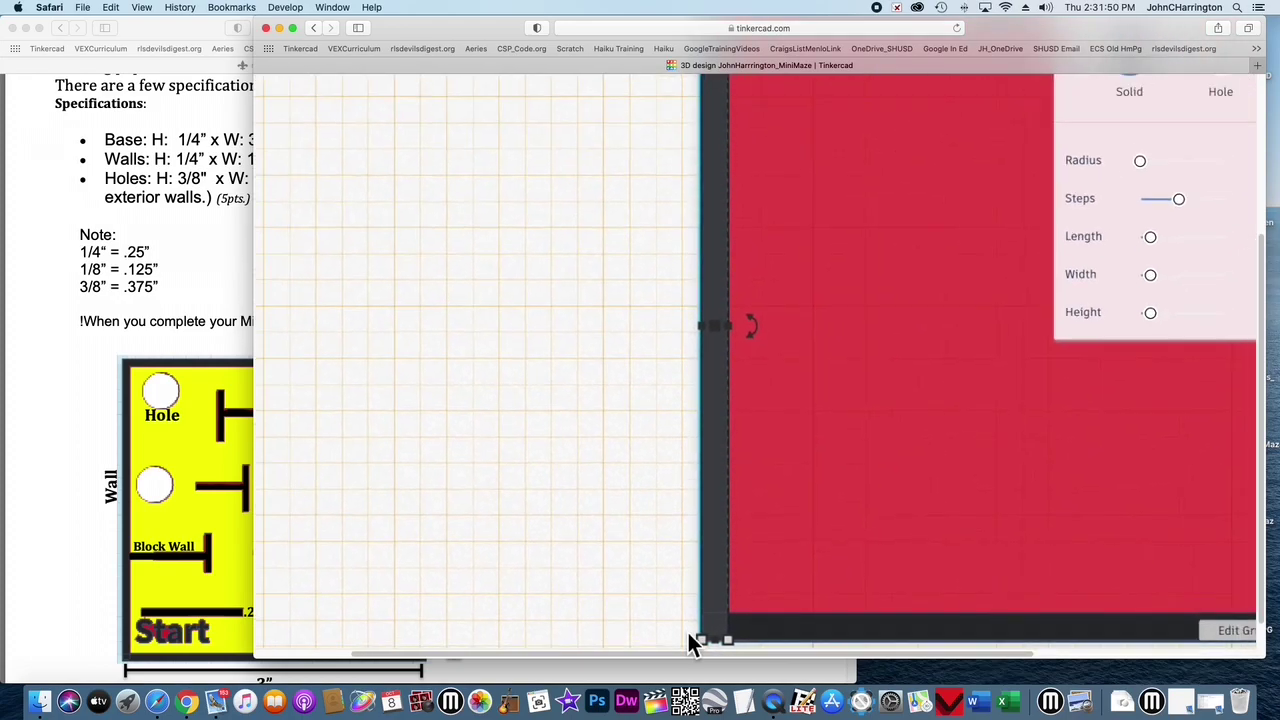
pyautogui.click(687, 630)
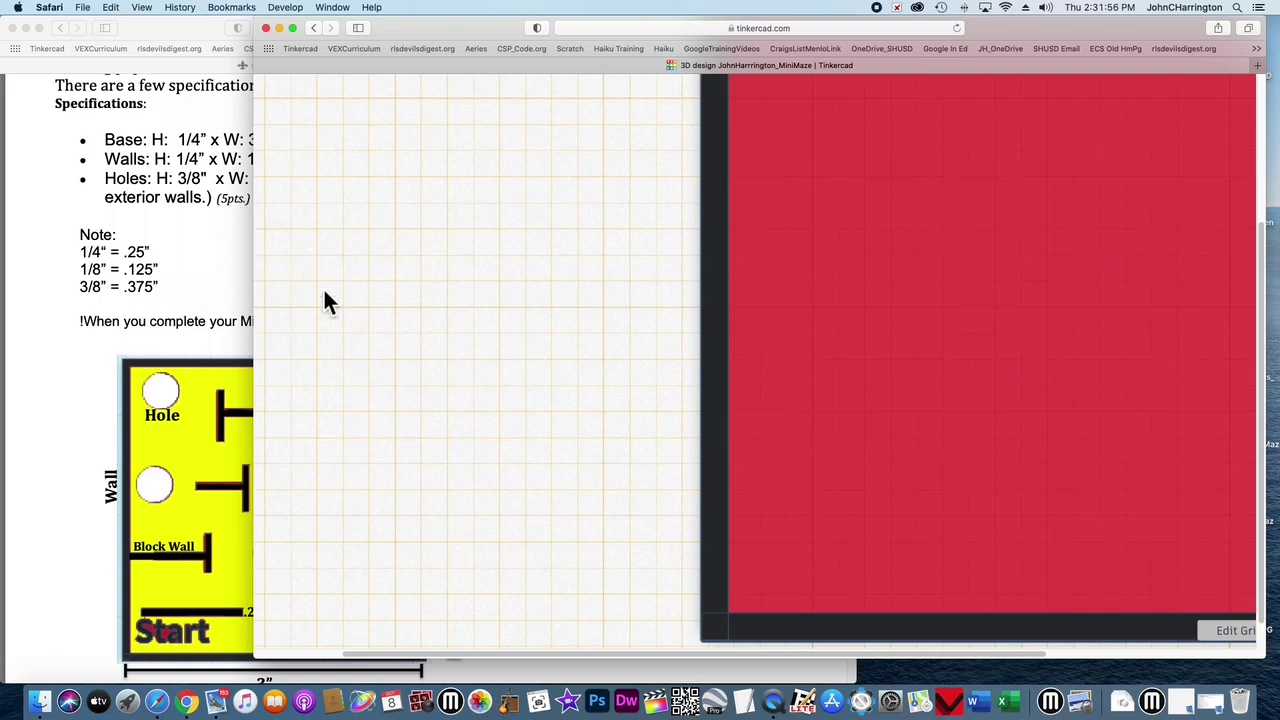
pyautogui.keyDown('ctrl'); pyautogui.scroll(-5, 468, 222); pyautogui.keyUp('ctrl')
pyautogui.keyDown('ctrl'); pyautogui.scroll(-2, 468, 222); pyautogui.keyUp('ctrl')
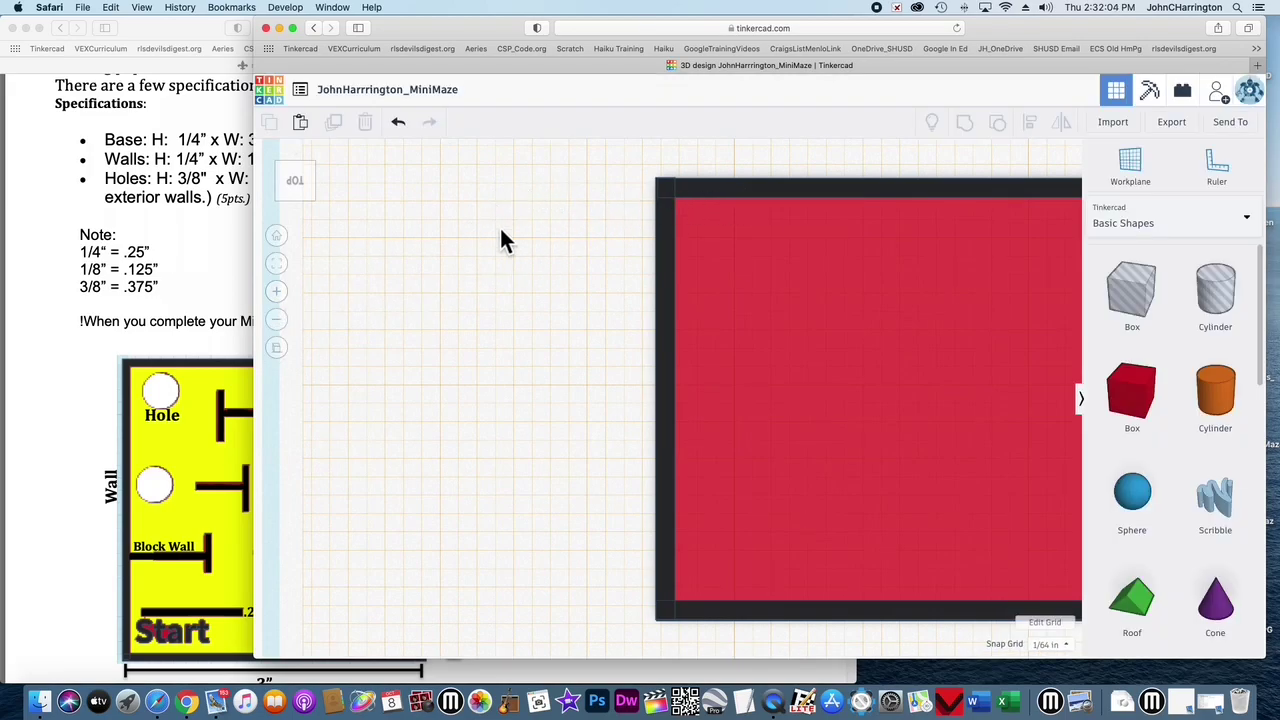
# - Paste a copy of the left wall and move it across to the base's right edge
pyautogui.click(277, 320)
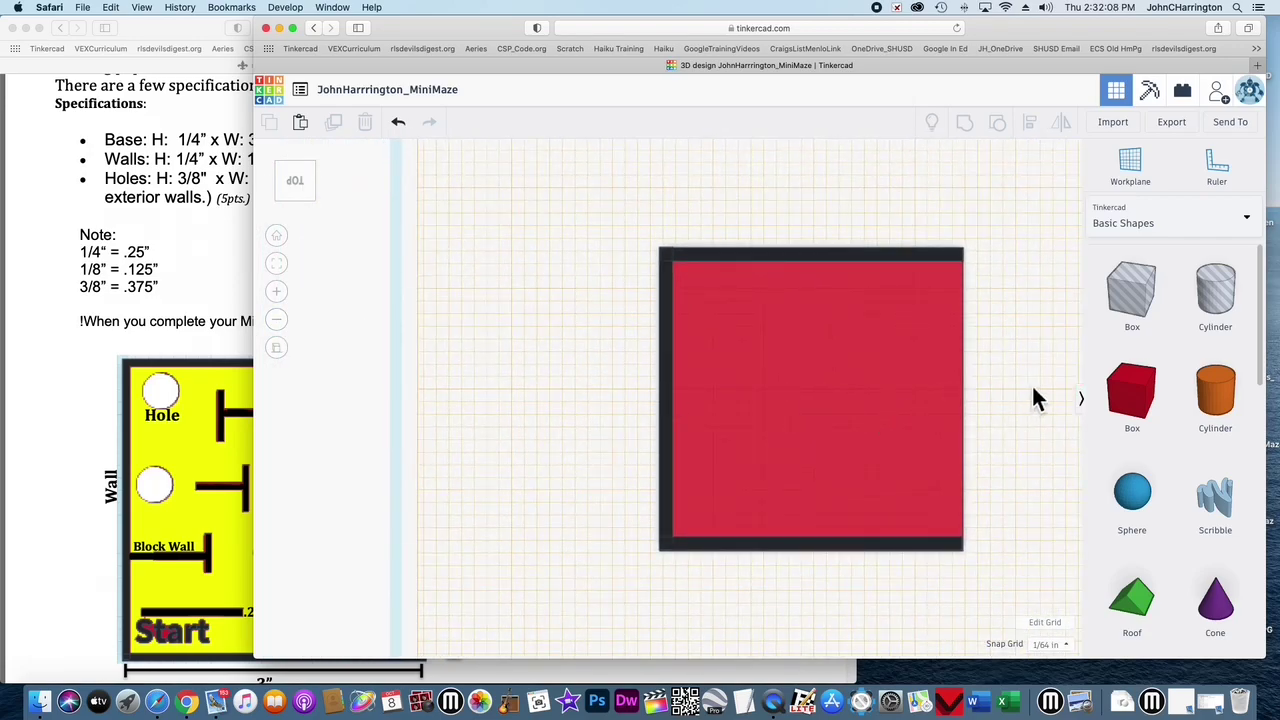
pyautogui.click(665, 390)
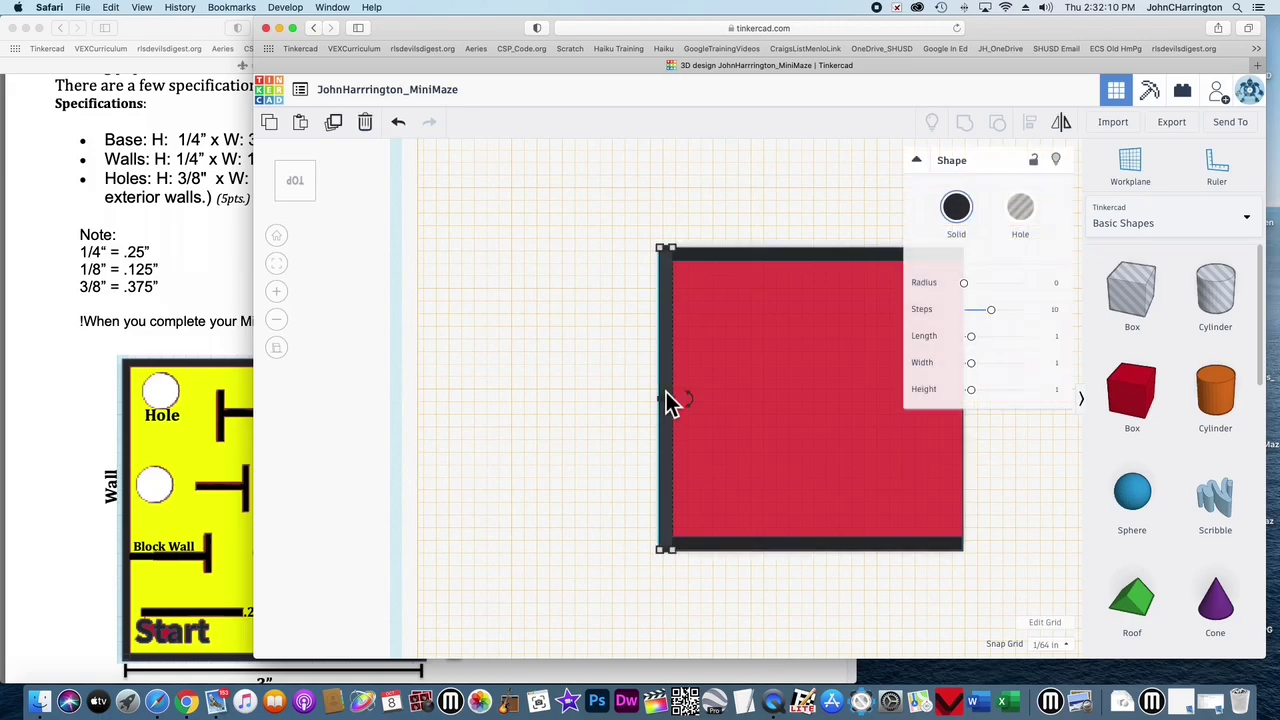
pyautogui.click(577, 366)
pyautogui.click(302, 123)
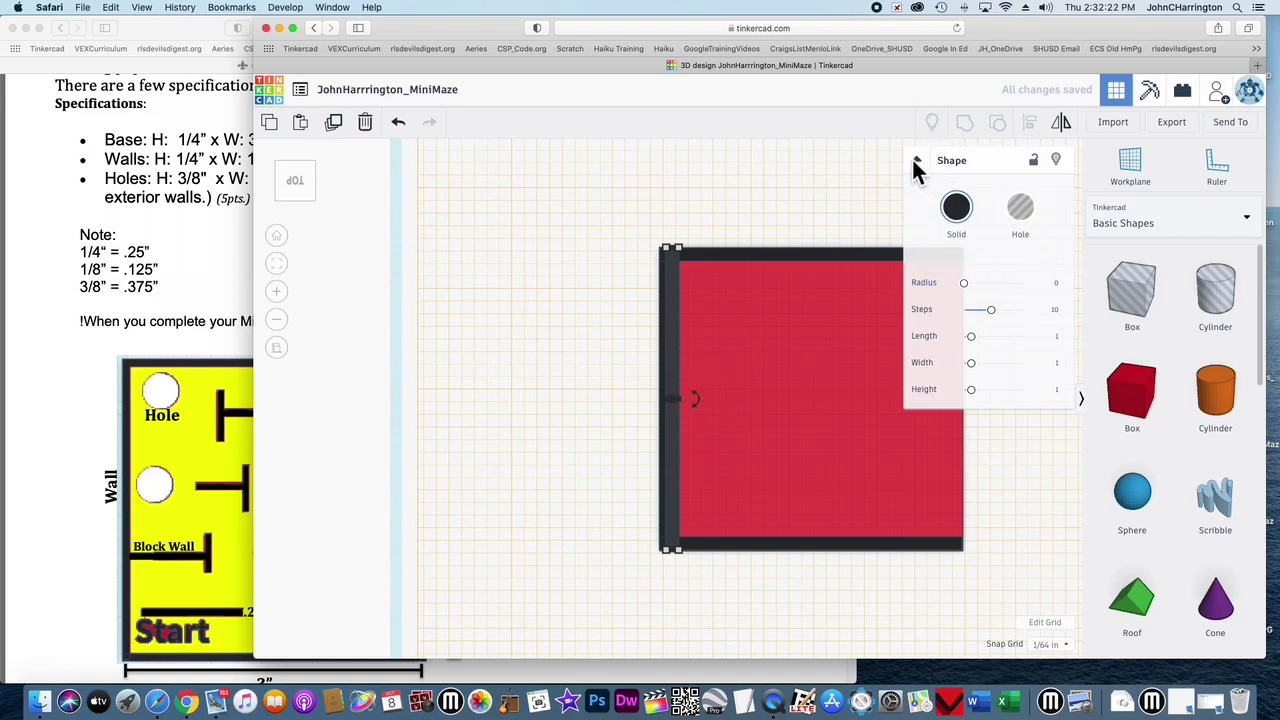
pyautogui.click(917, 163)
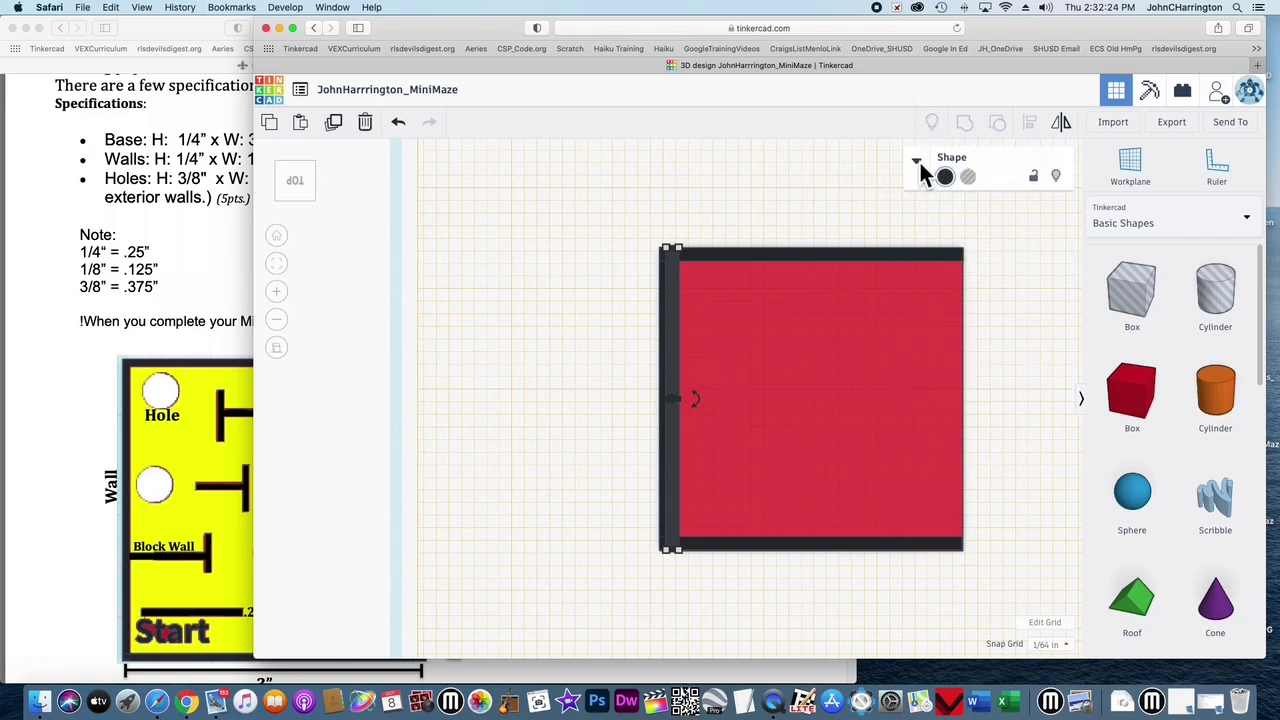
pyautogui.moveTo(678, 333); pyautogui.dragTo(959, 332)
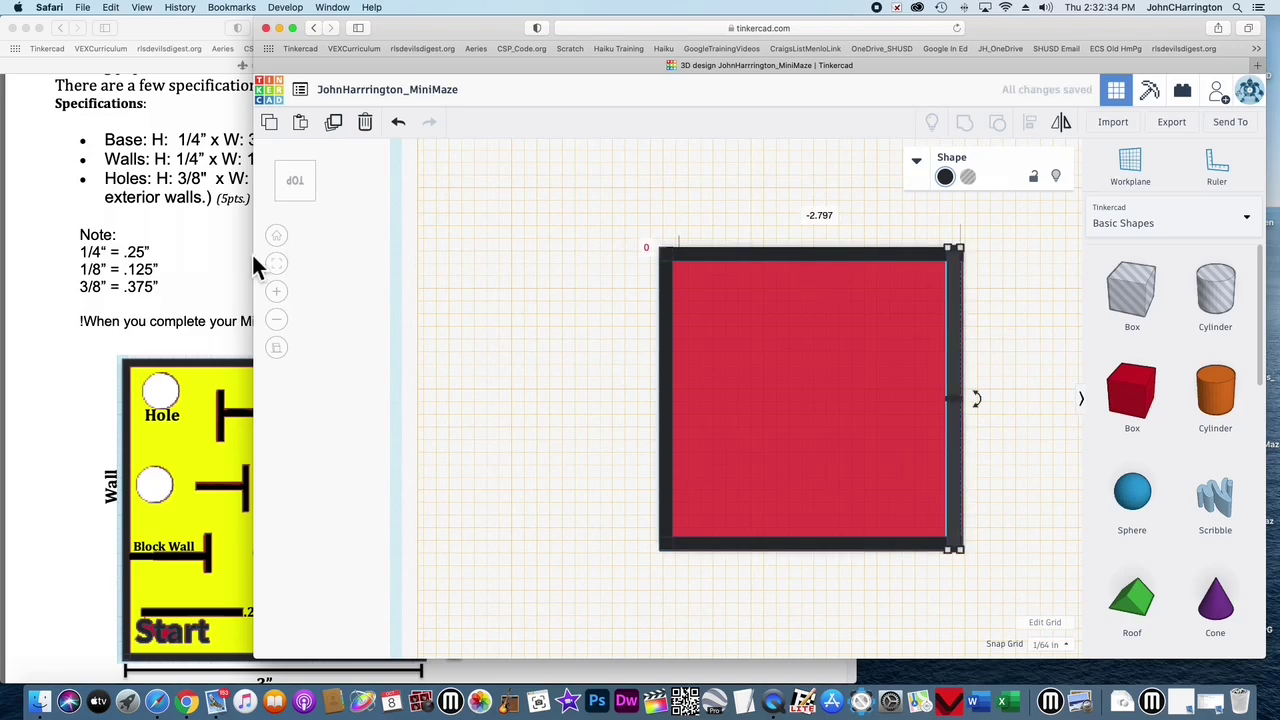
# - Nudge the new wall outward until it sits flush with the base's right edge, and deselect it
pyautogui.click(280, 266)
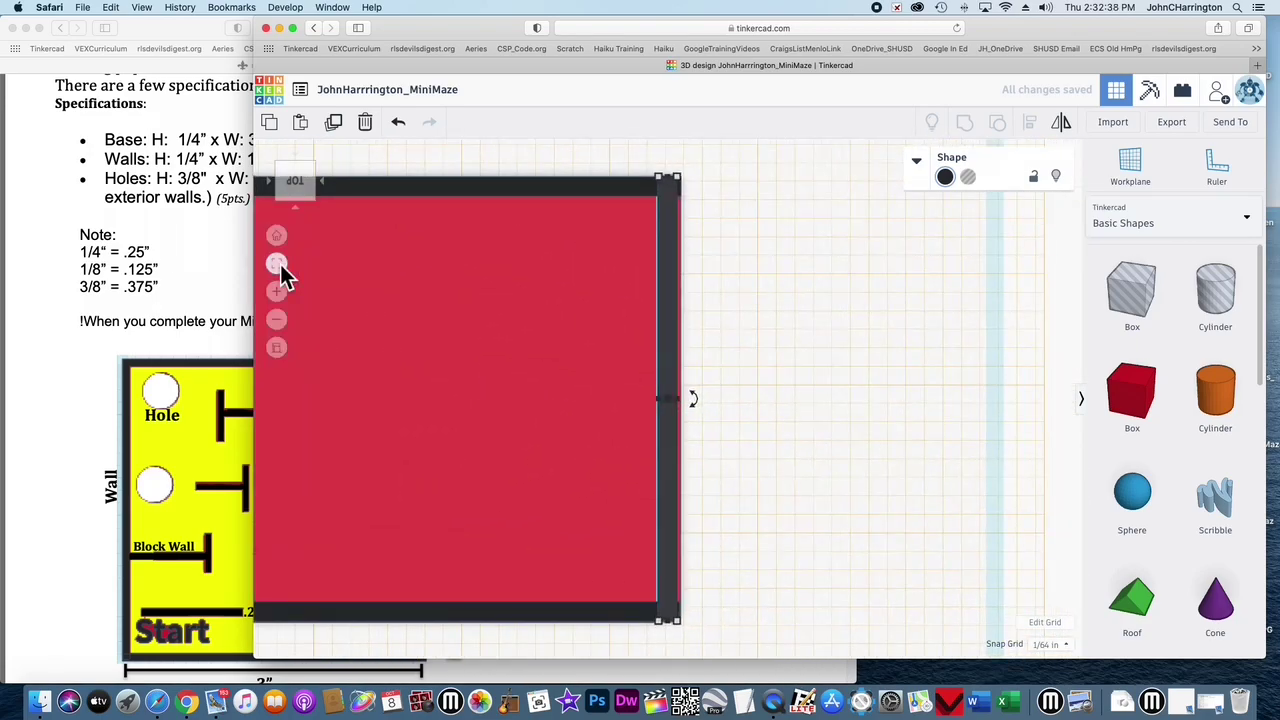
pyautogui.click(279, 294)
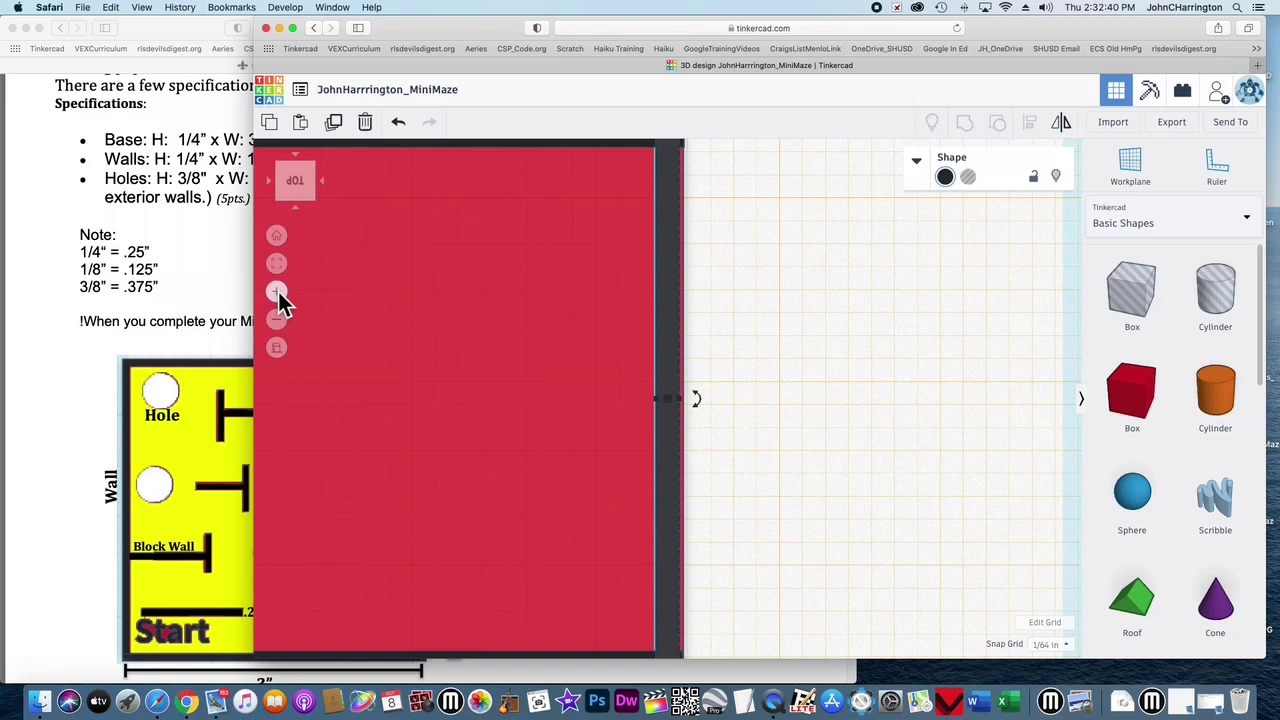
pyautogui.click(278, 318)
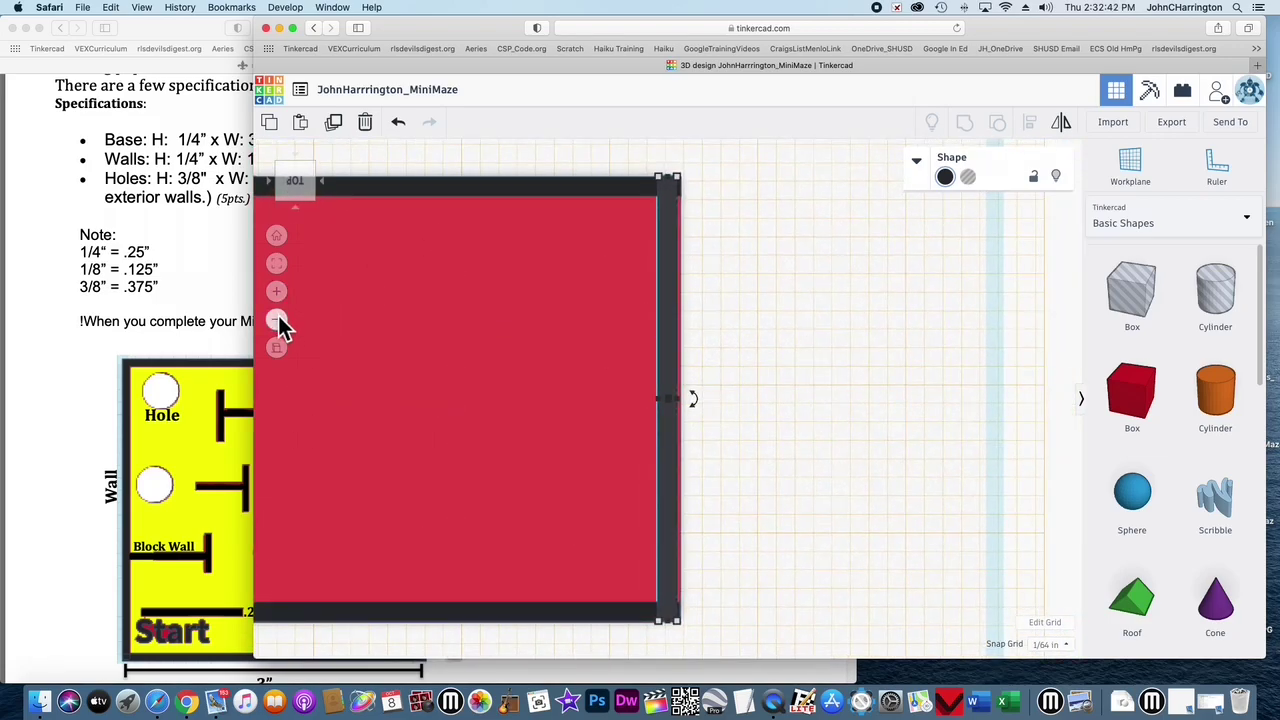
pyautogui.click(739, 322)
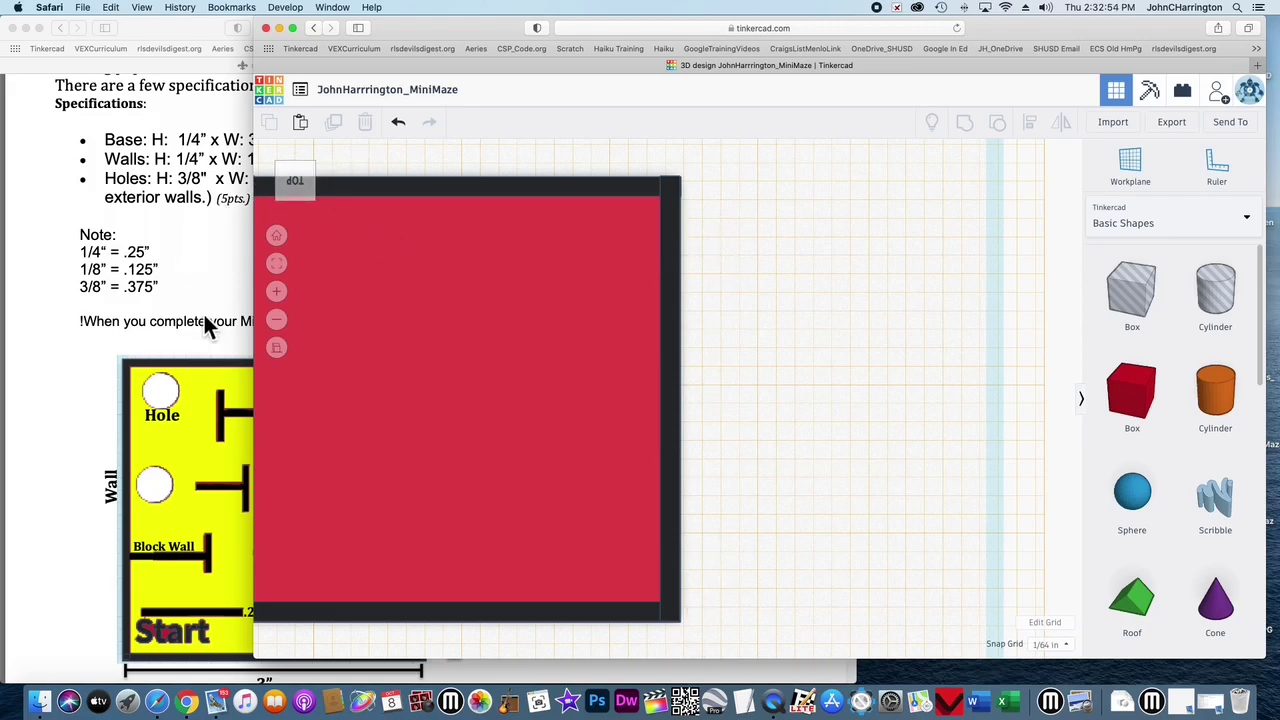
pyautogui.click(276, 320)
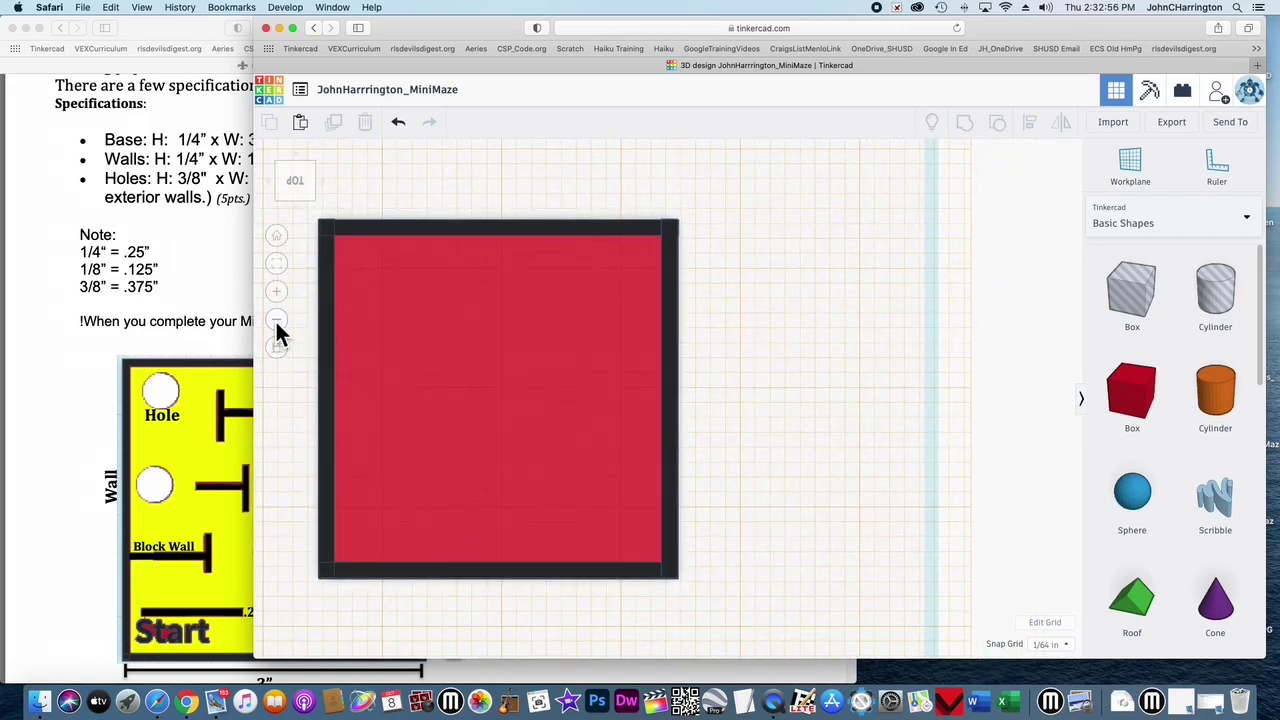
# - Place the workplane on the outer face of the new wall, viewing the model from its left side
pyautogui.click(297, 195)
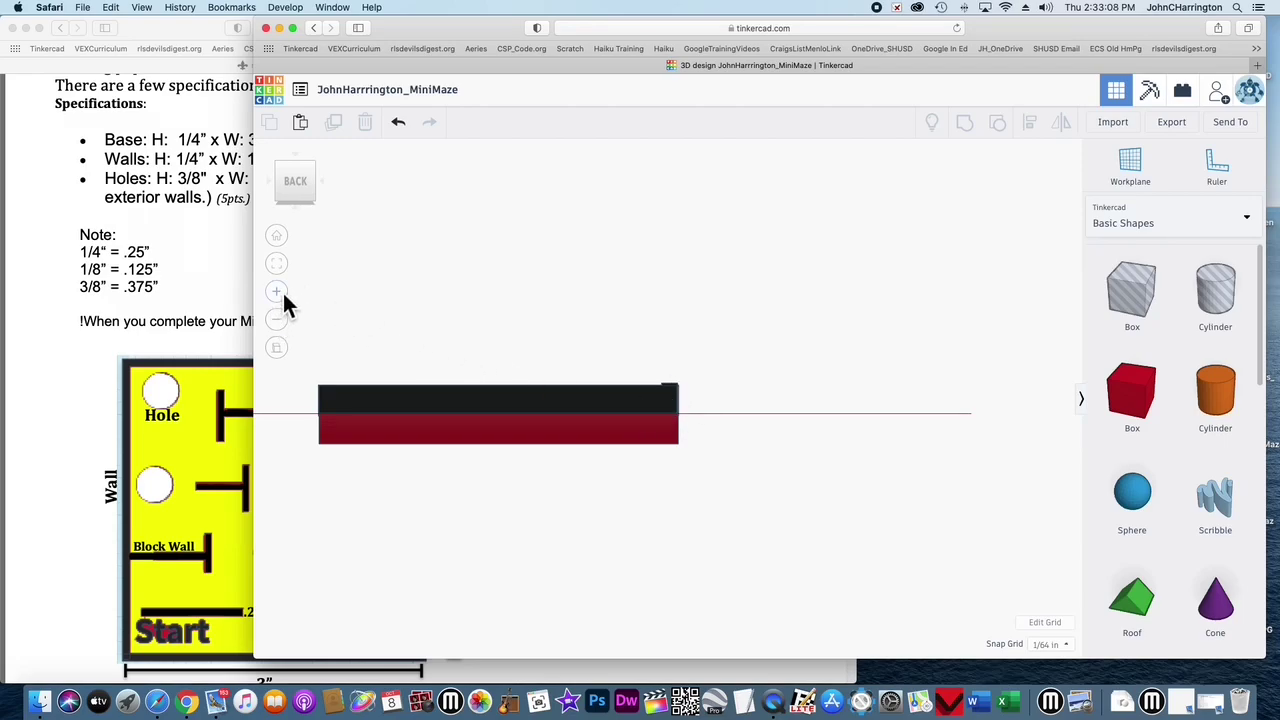
pyautogui.click(314, 184)
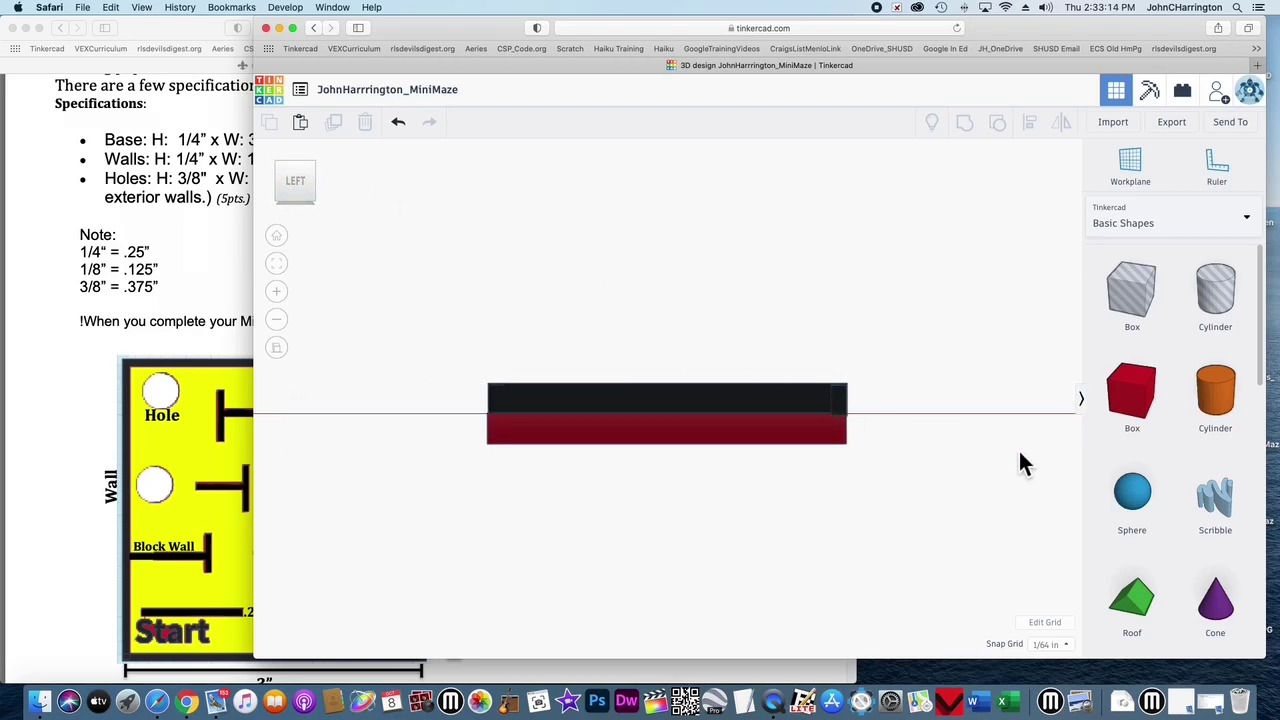
pyautogui.click(1135, 167)
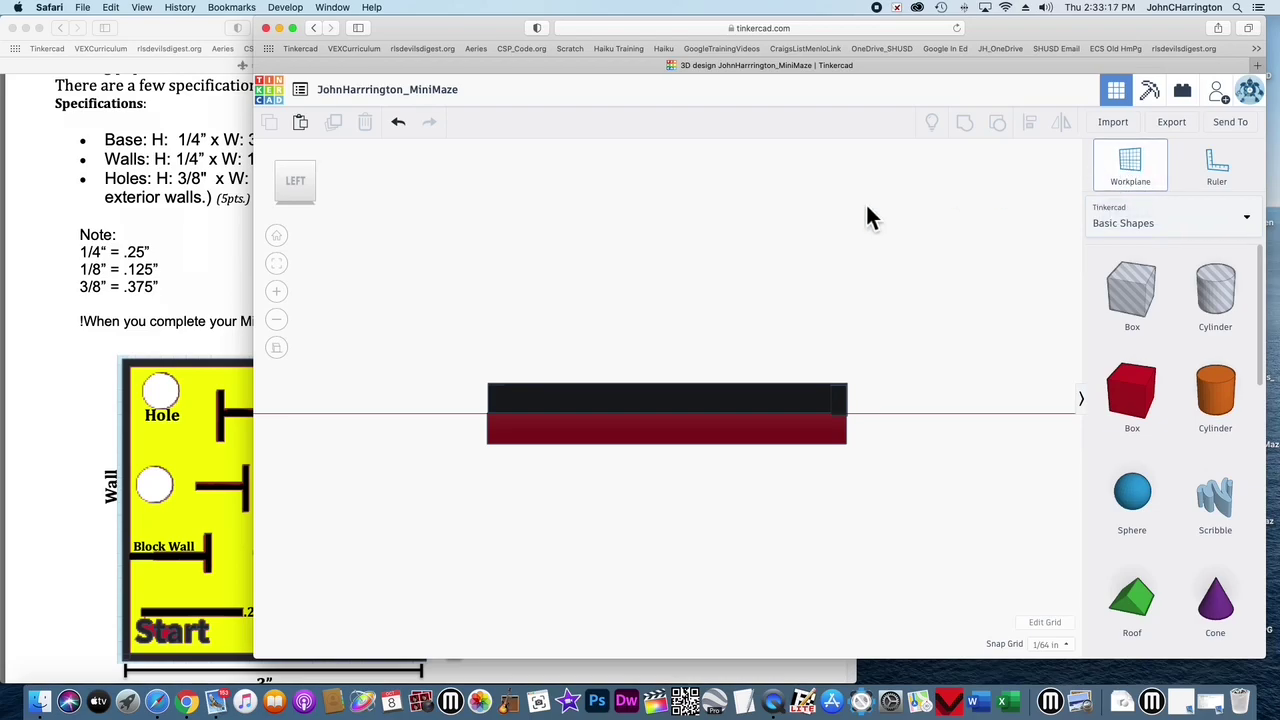
pyautogui.click(660, 401)
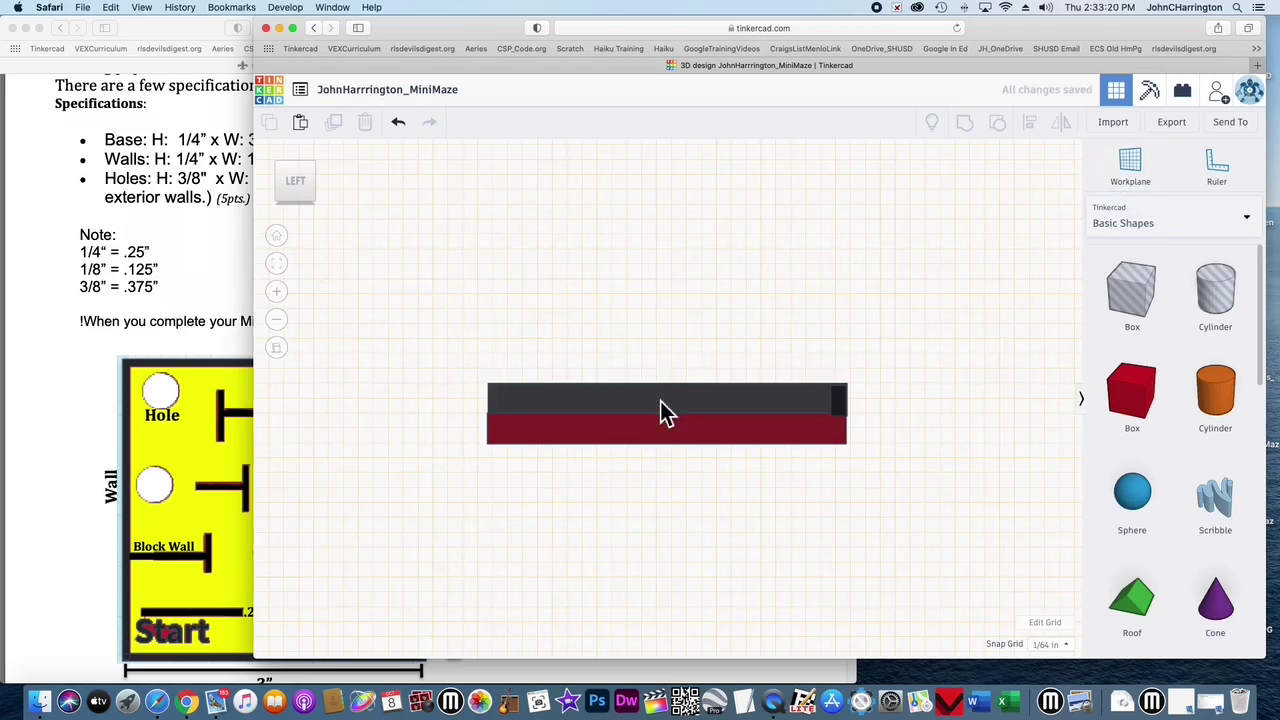
# - Lower the new wall by one 1/64 in increment so it rests on the base level with the other walls
pyautogui.click(635, 403)
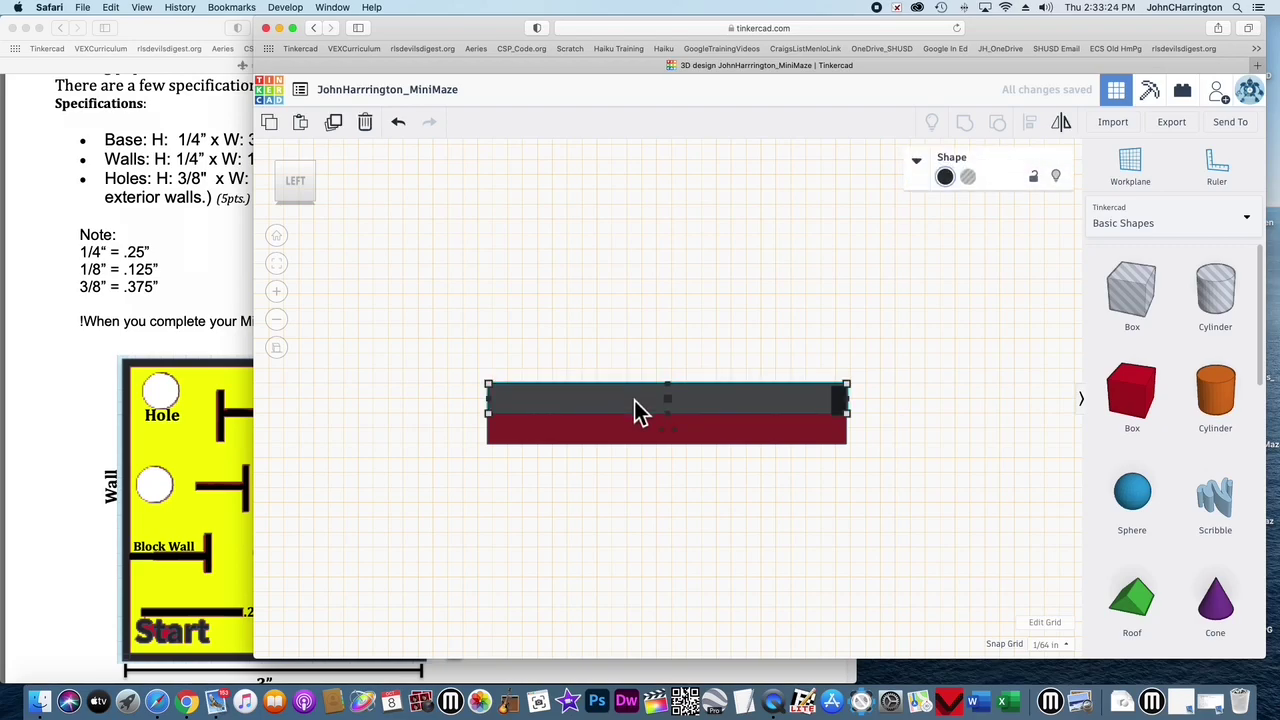
pyautogui.press('super+Down')
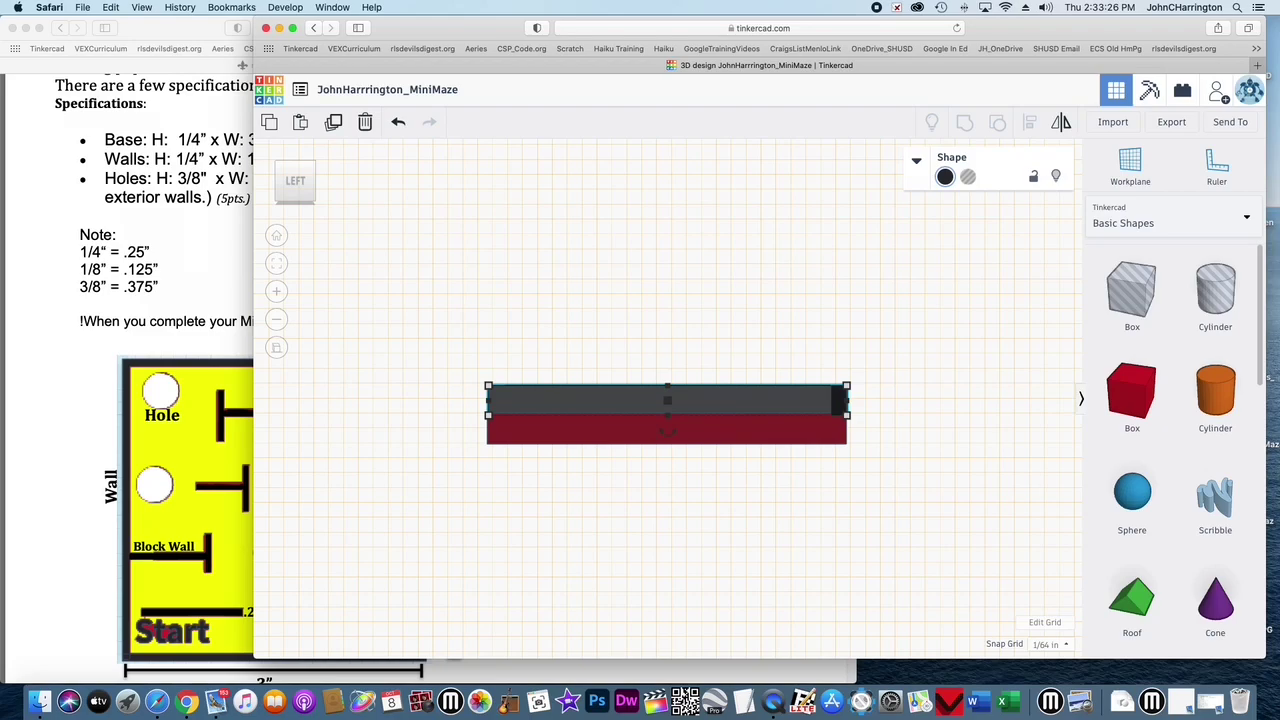
pyautogui.press('super+z')
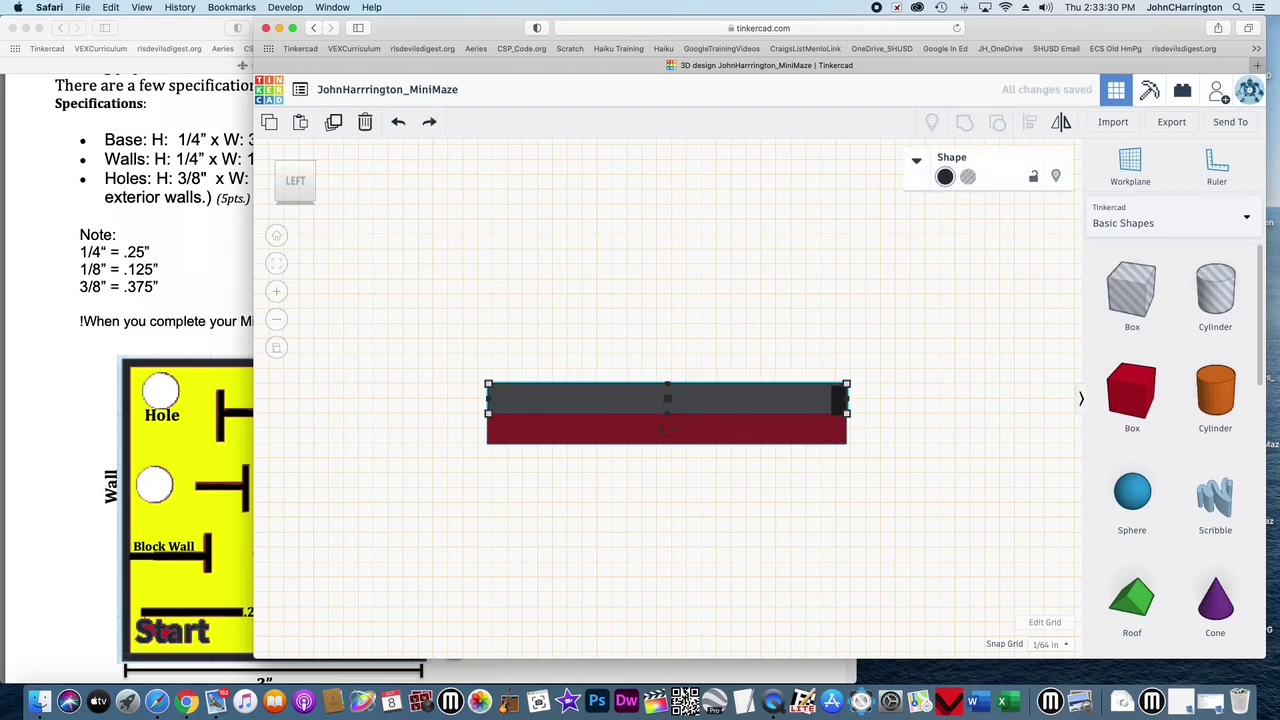
pyautogui.press('super+shift+z')
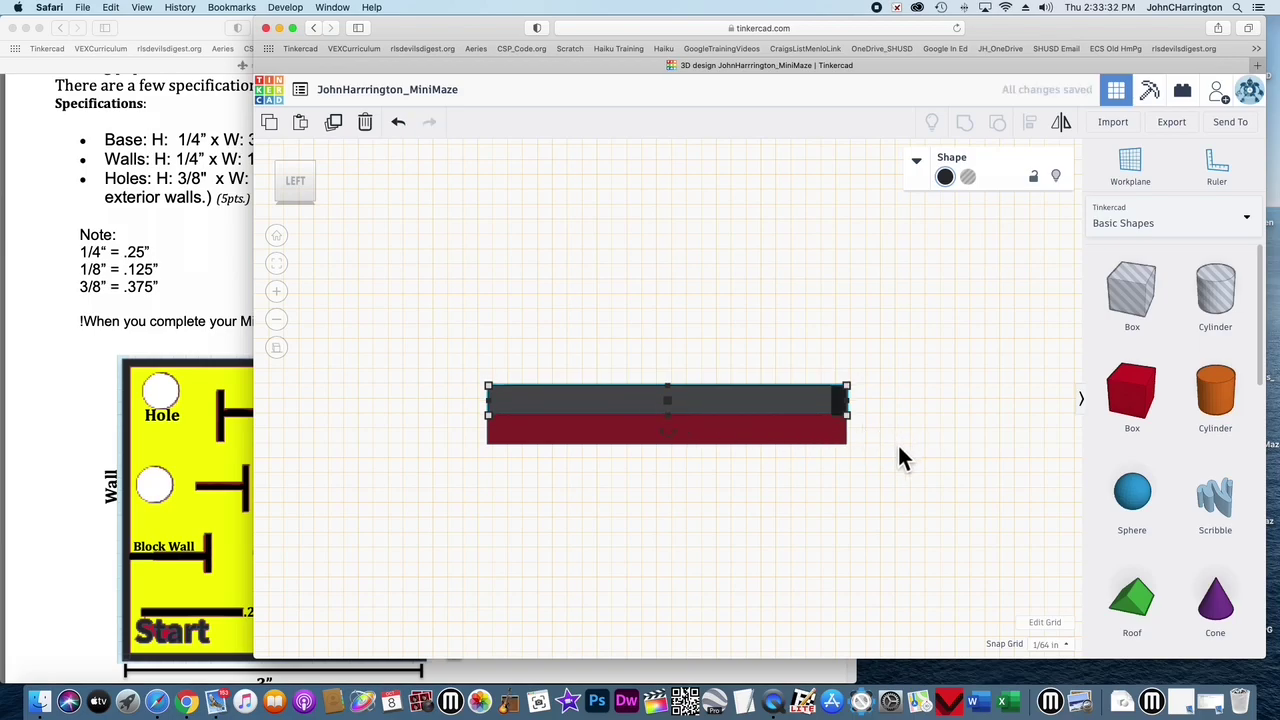
pyautogui.click(899, 448)
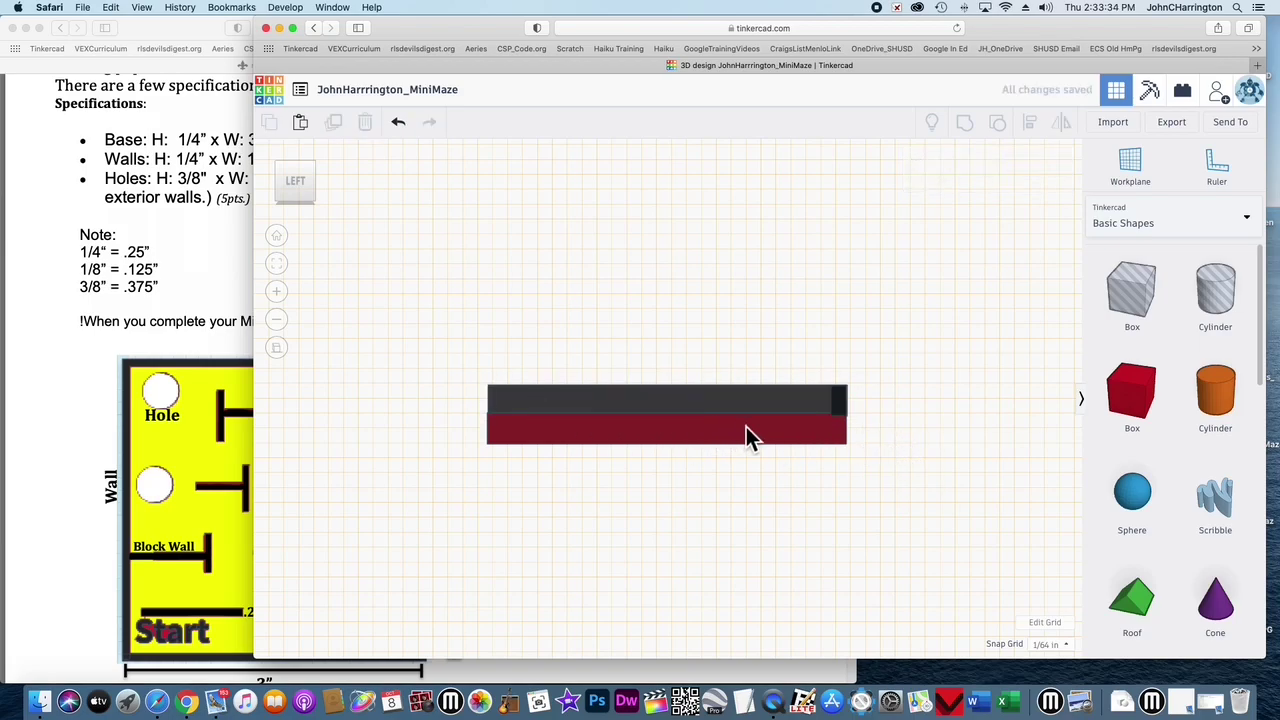
# - Inspect the walls' height and edge alignment on the base from the front, right and back sides
pyautogui.click(312, 183)
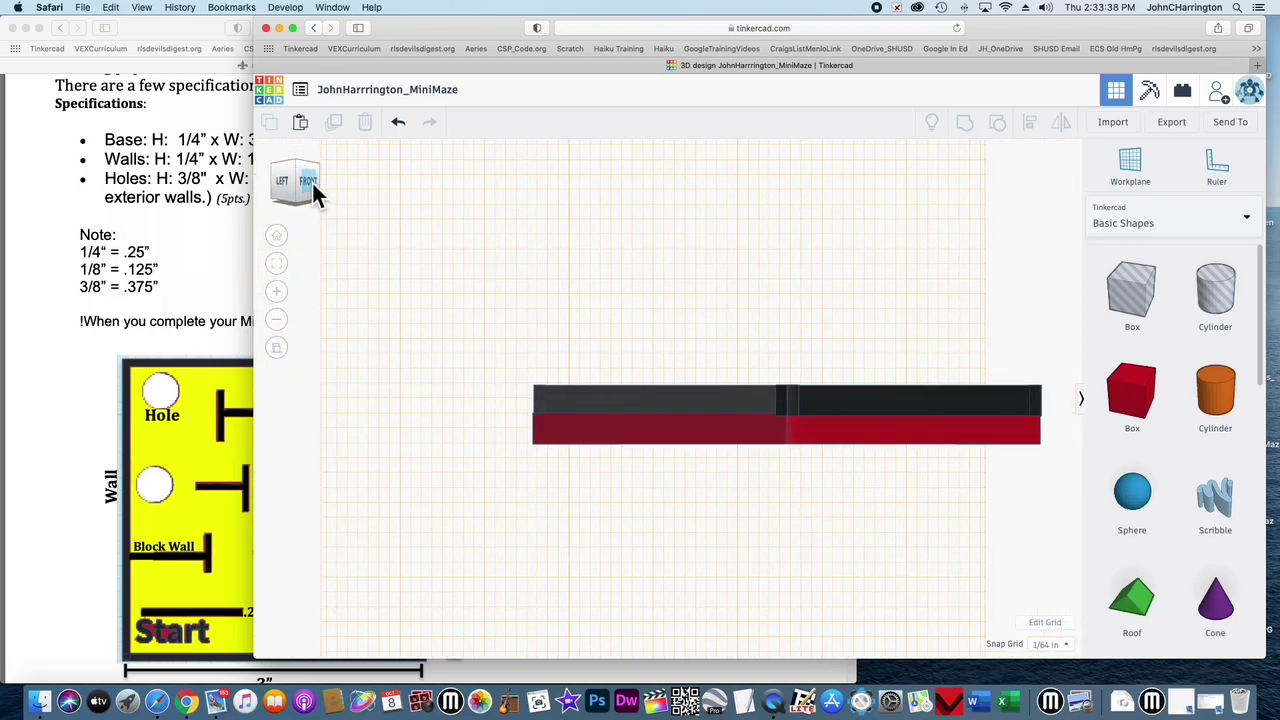
pyautogui.click(312, 183)
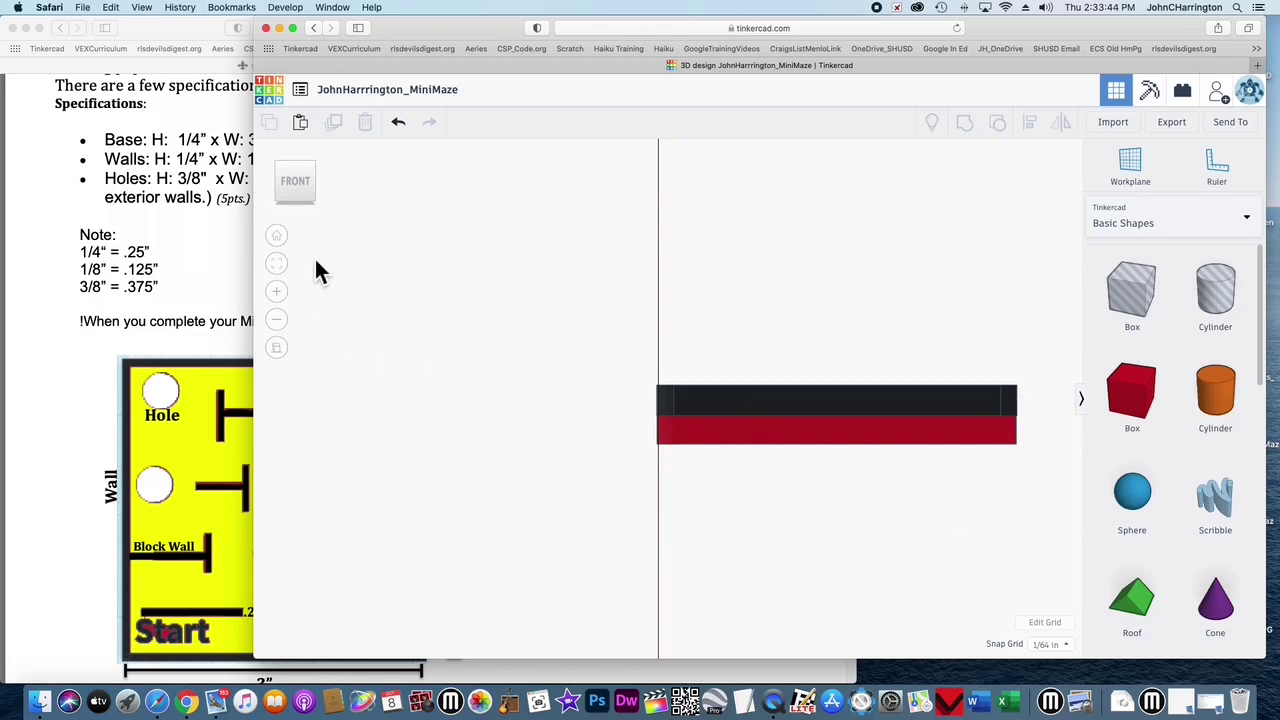
pyautogui.click(316, 187)
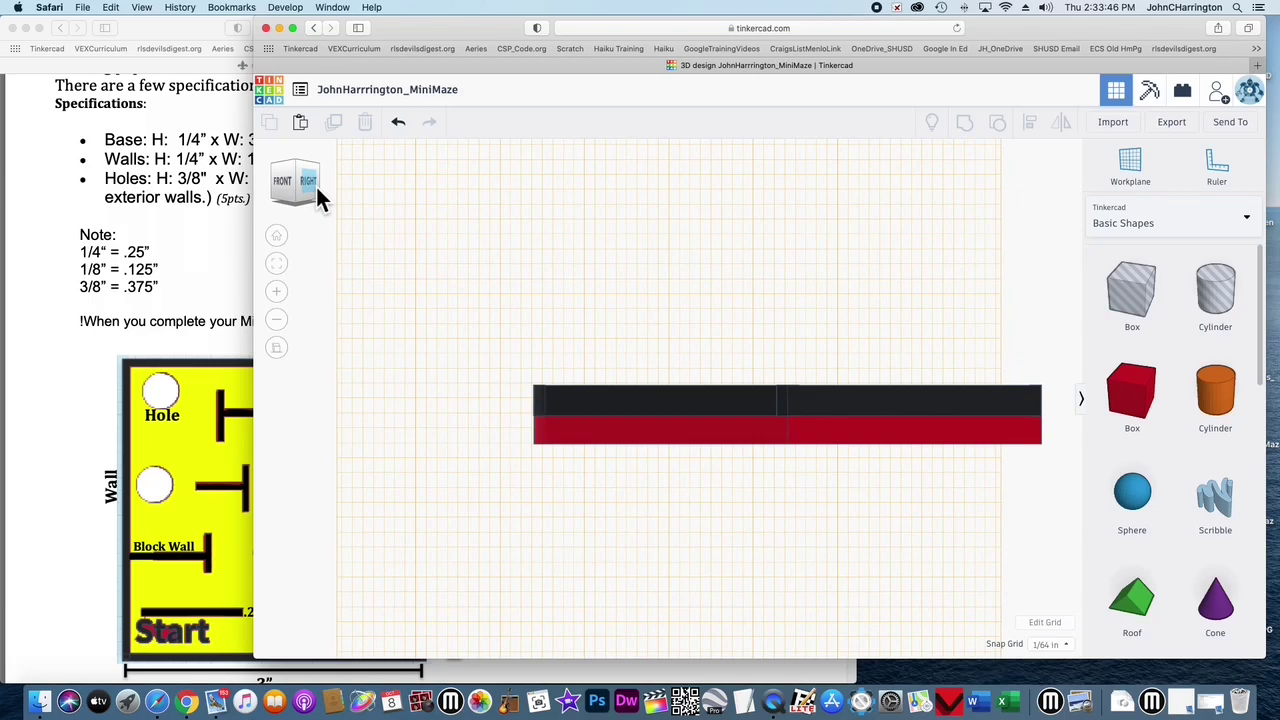
pyautogui.click(316, 187)
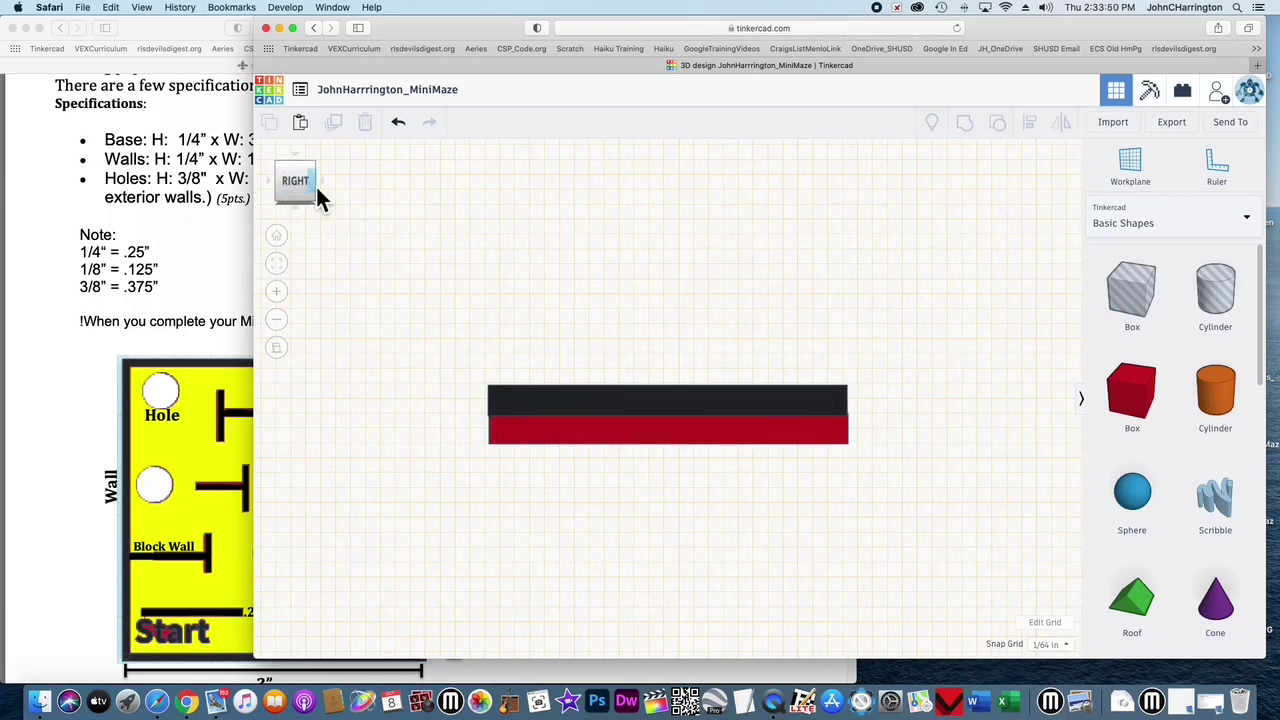
pyautogui.click(316, 187)
pyautogui.click(316, 188)
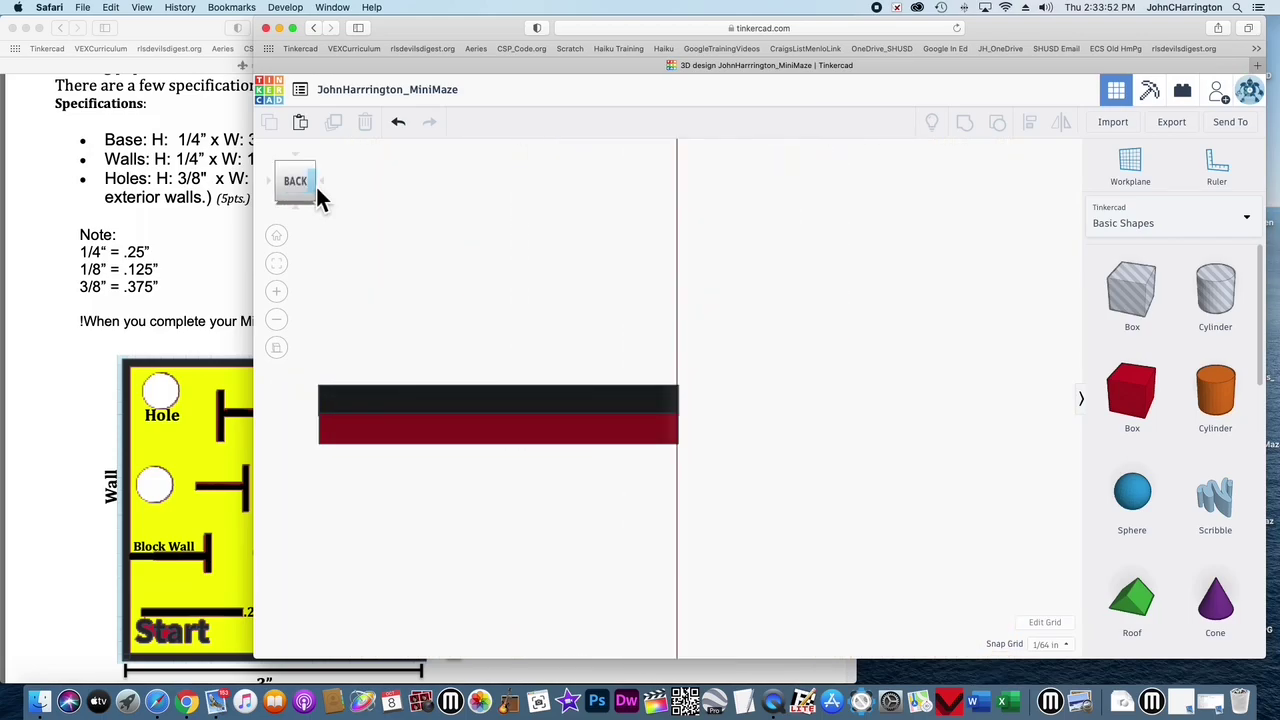
pyautogui.click(283, 190)
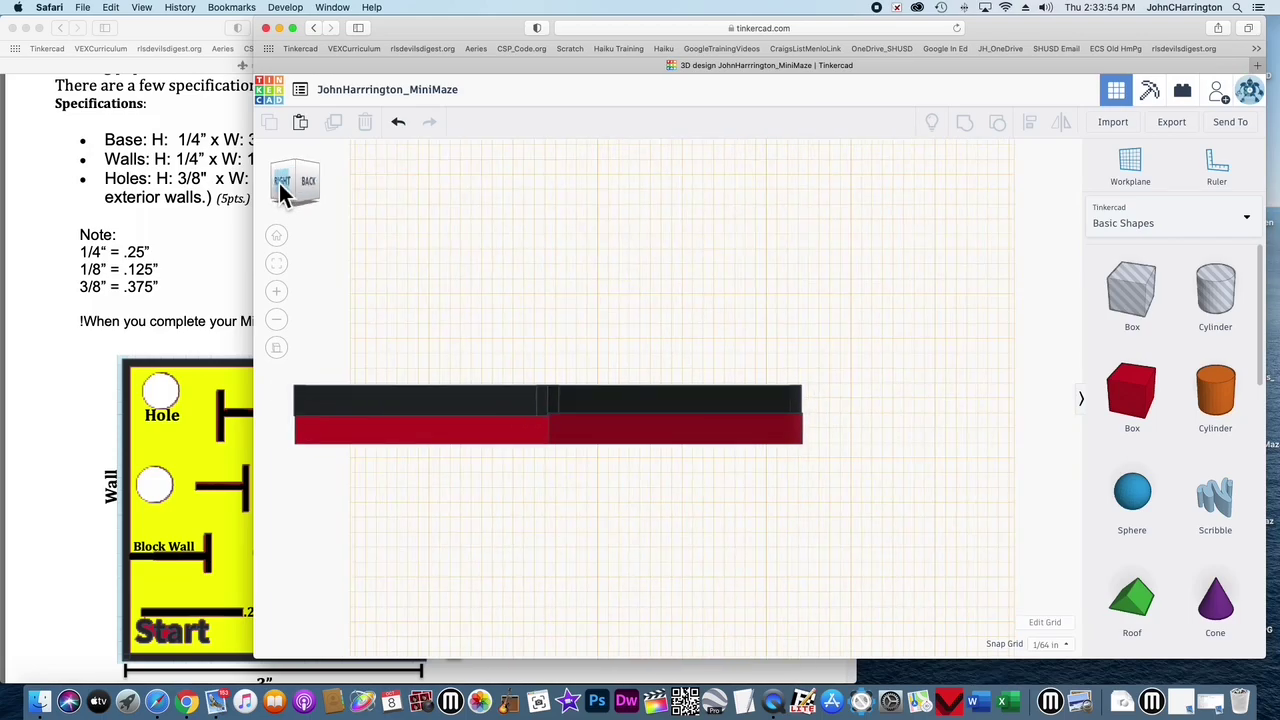
pyautogui.click(283, 190)
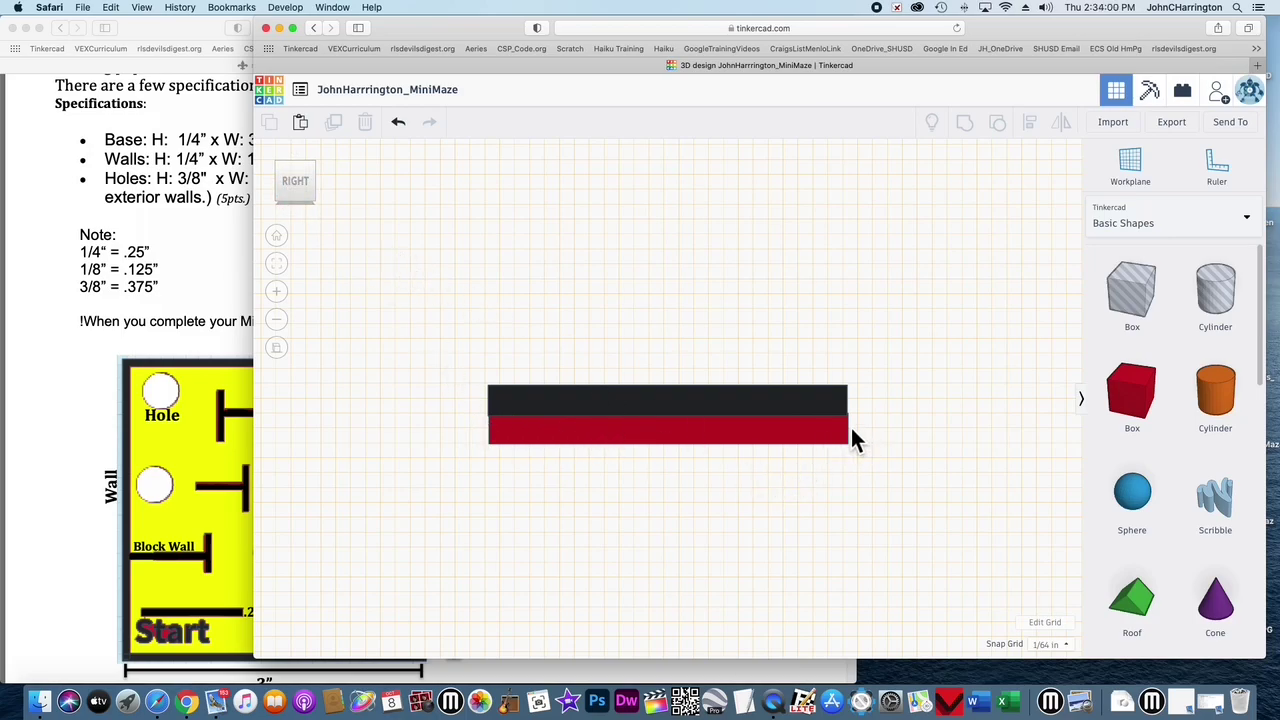
pyautogui.click(313, 187)
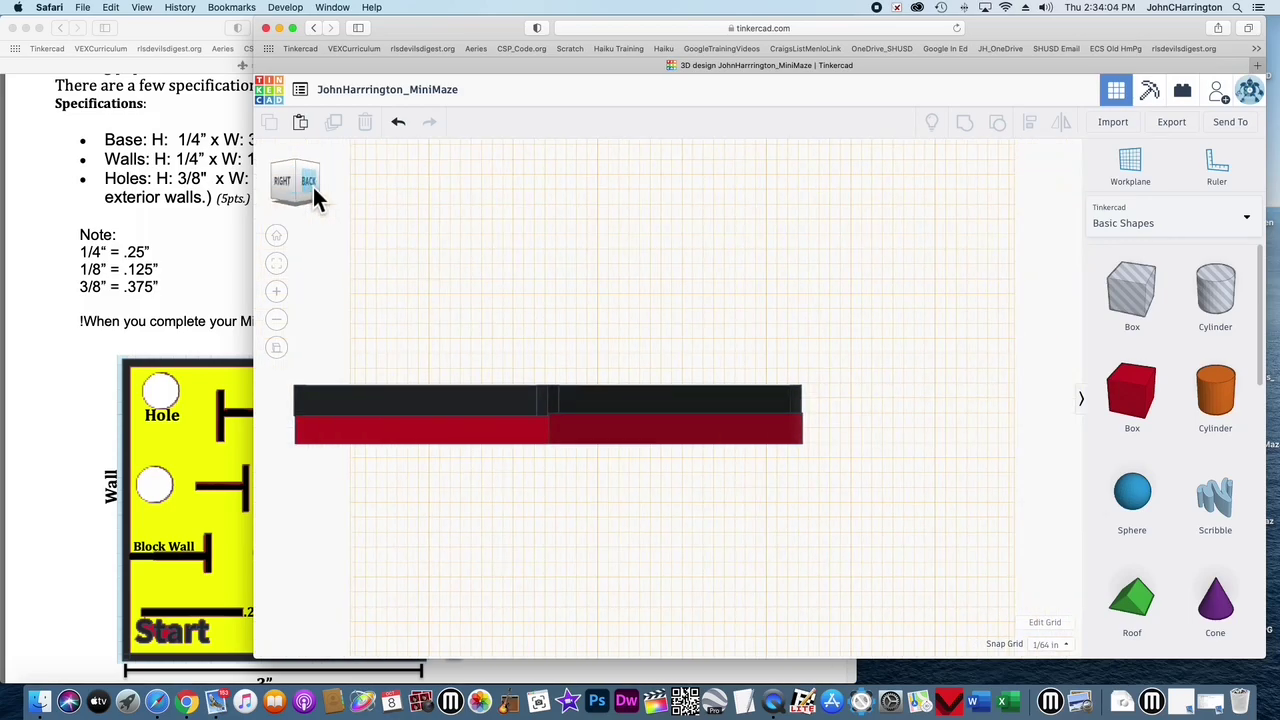
pyautogui.click(313, 187)
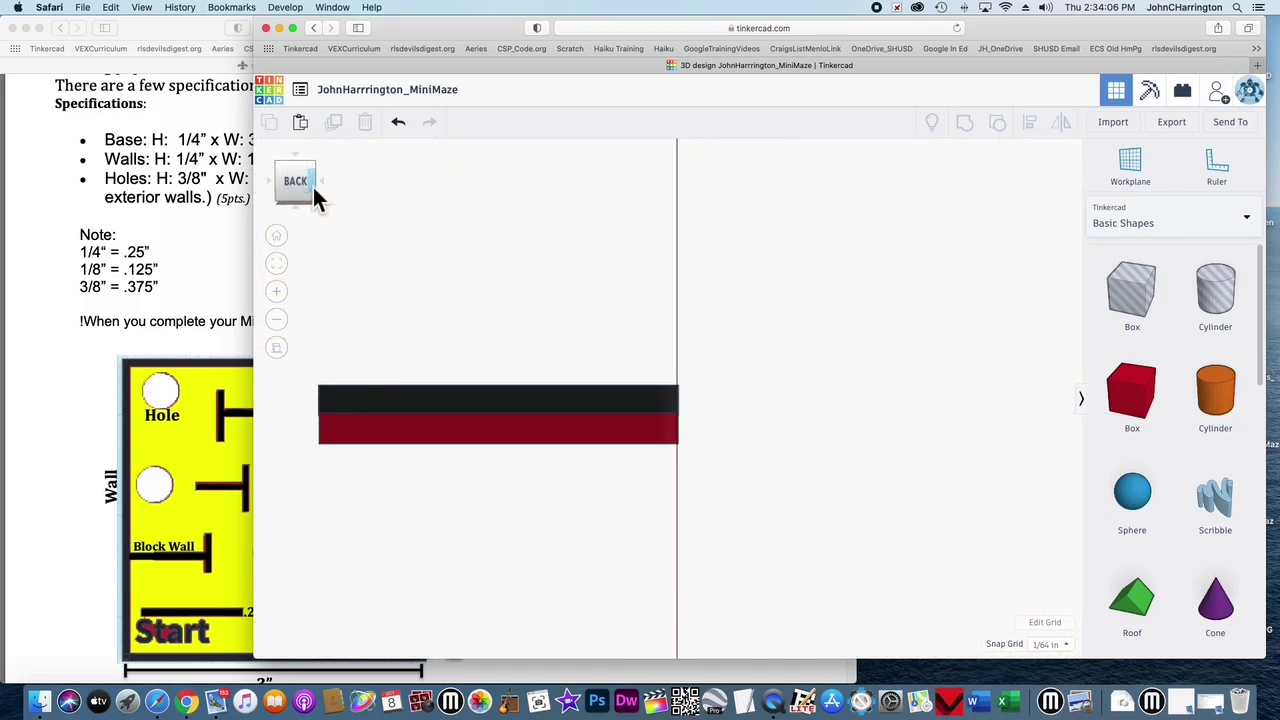
# - Examine the seam between the walls and the base from every side and corner of the maze
pyautogui.click(287, 191)
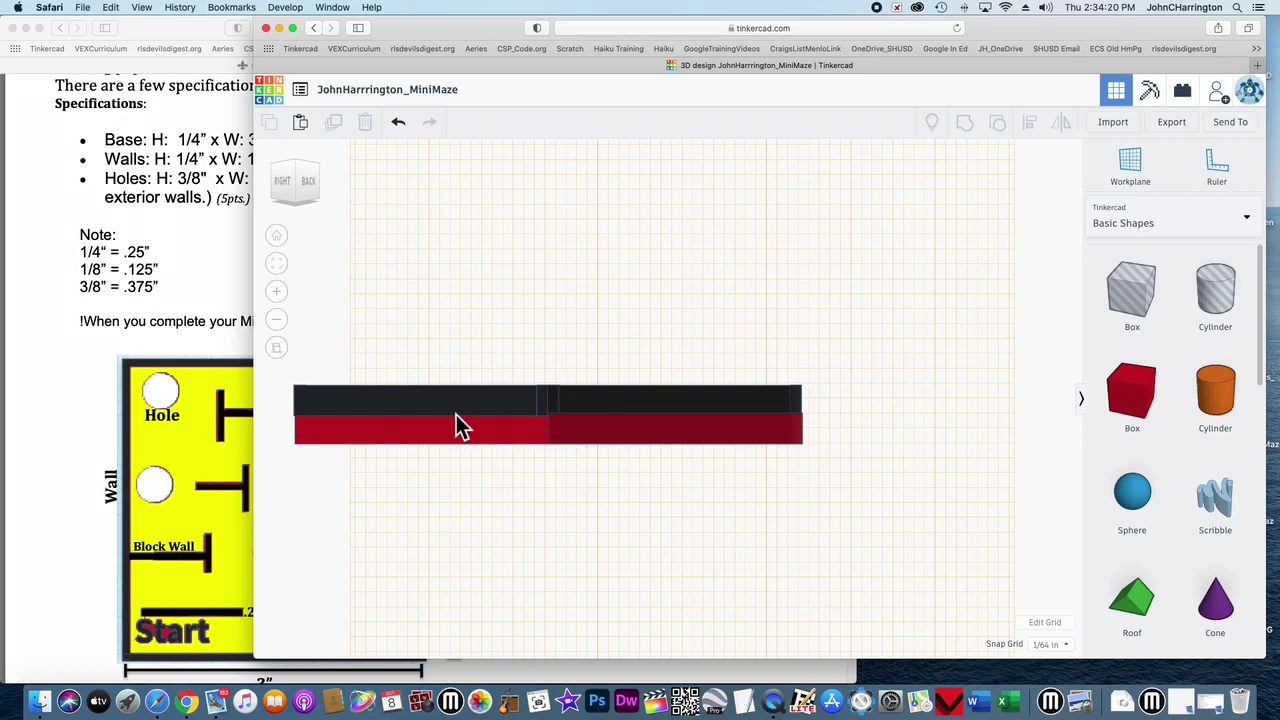
pyautogui.click(312, 183)
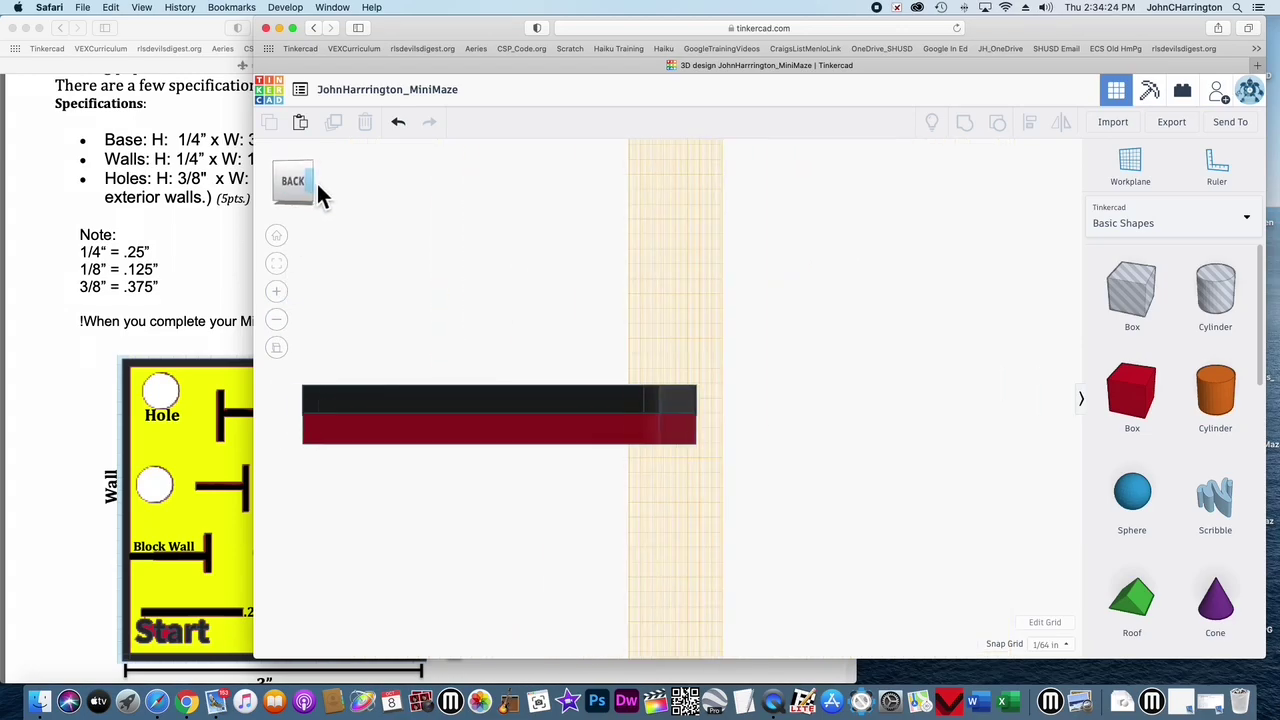
pyautogui.click(316, 185)
pyautogui.click(316, 182)
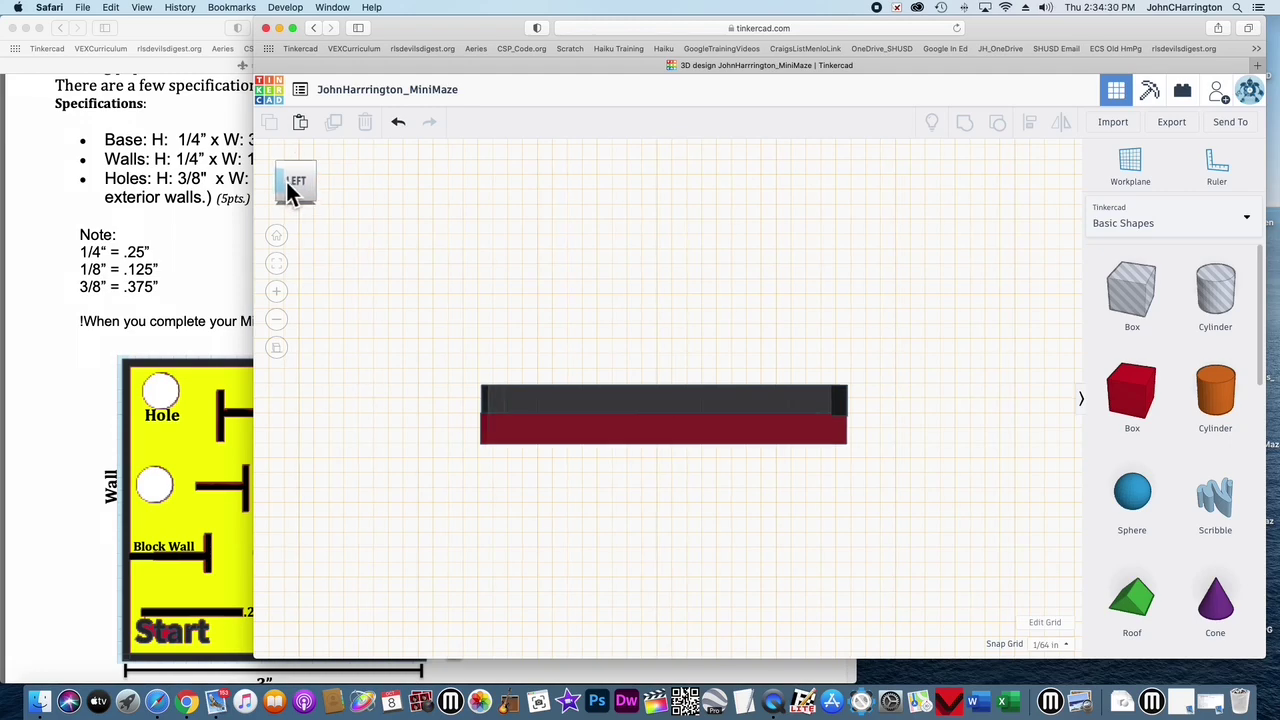
pyautogui.click(285, 180)
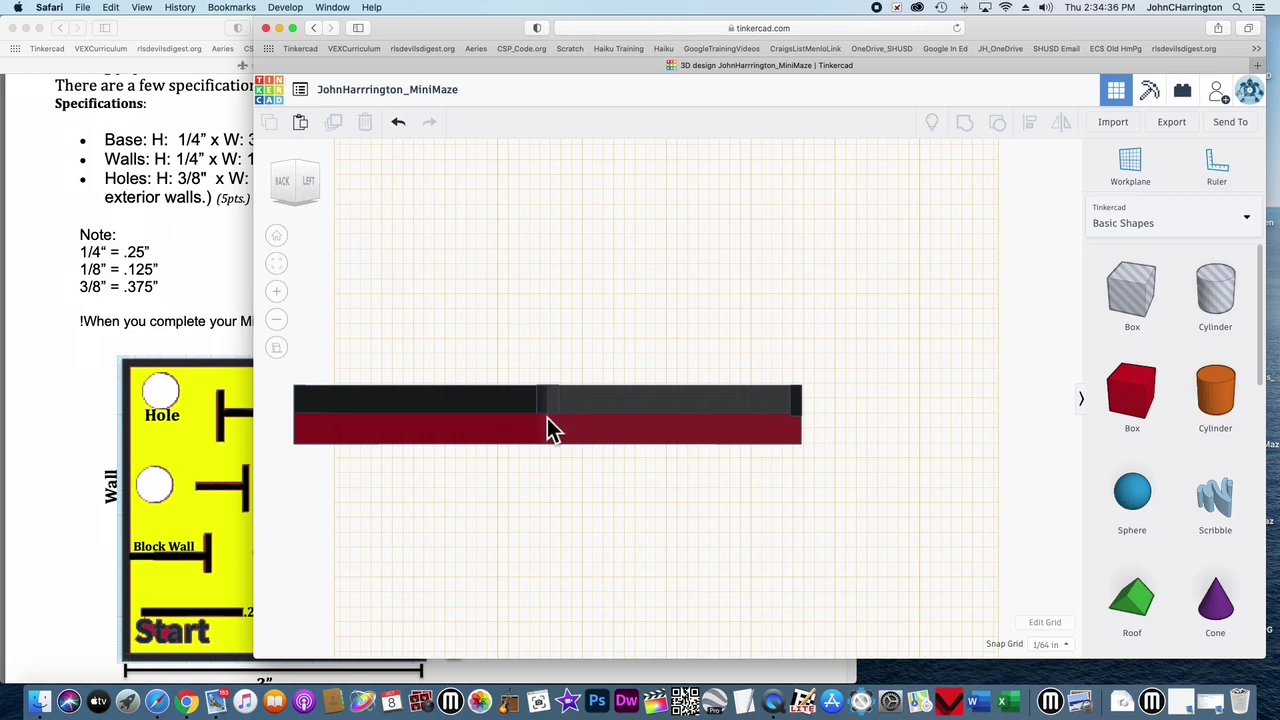
pyautogui.click(288, 184)
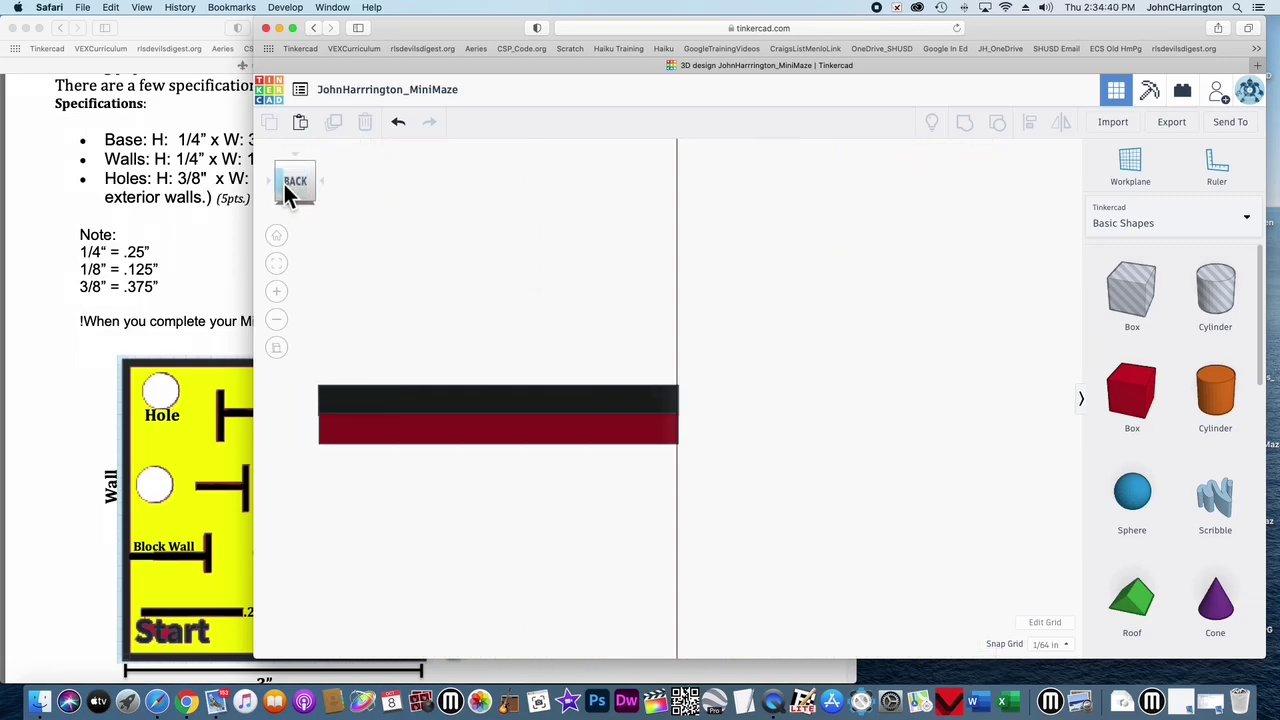
pyautogui.click(288, 192)
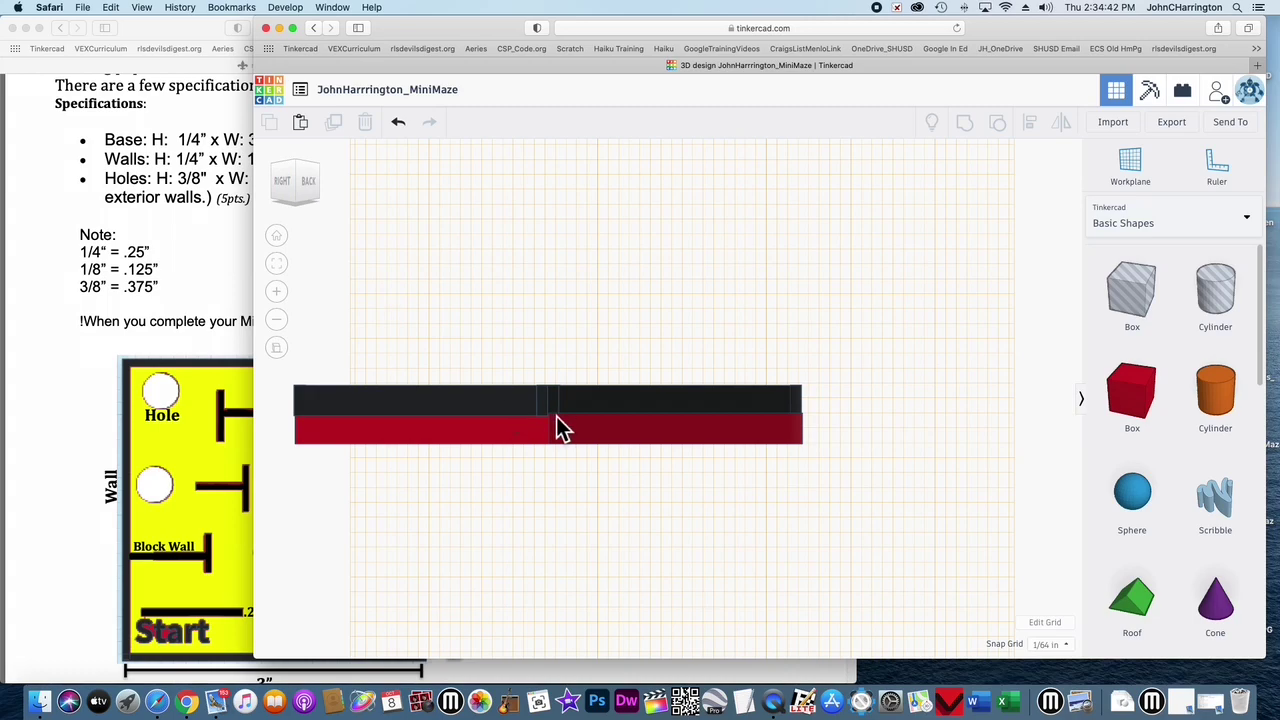
pyautogui.click(281, 194)
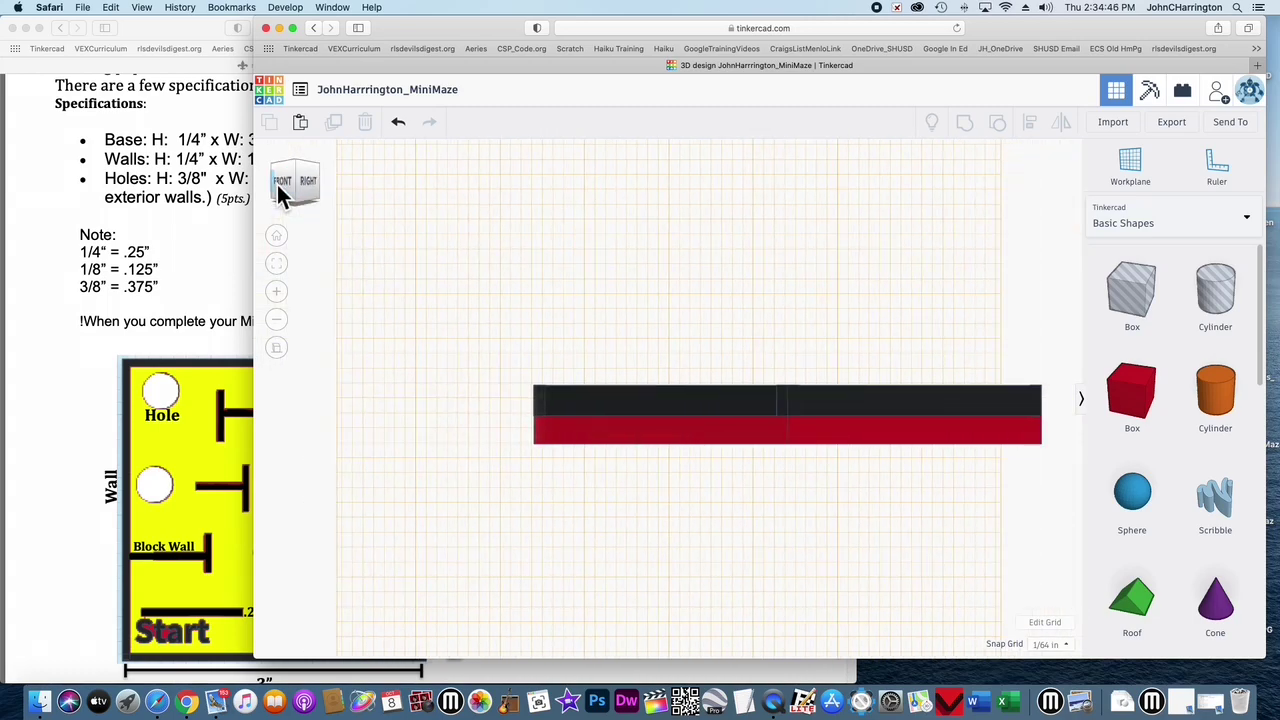
pyautogui.click(282, 193)
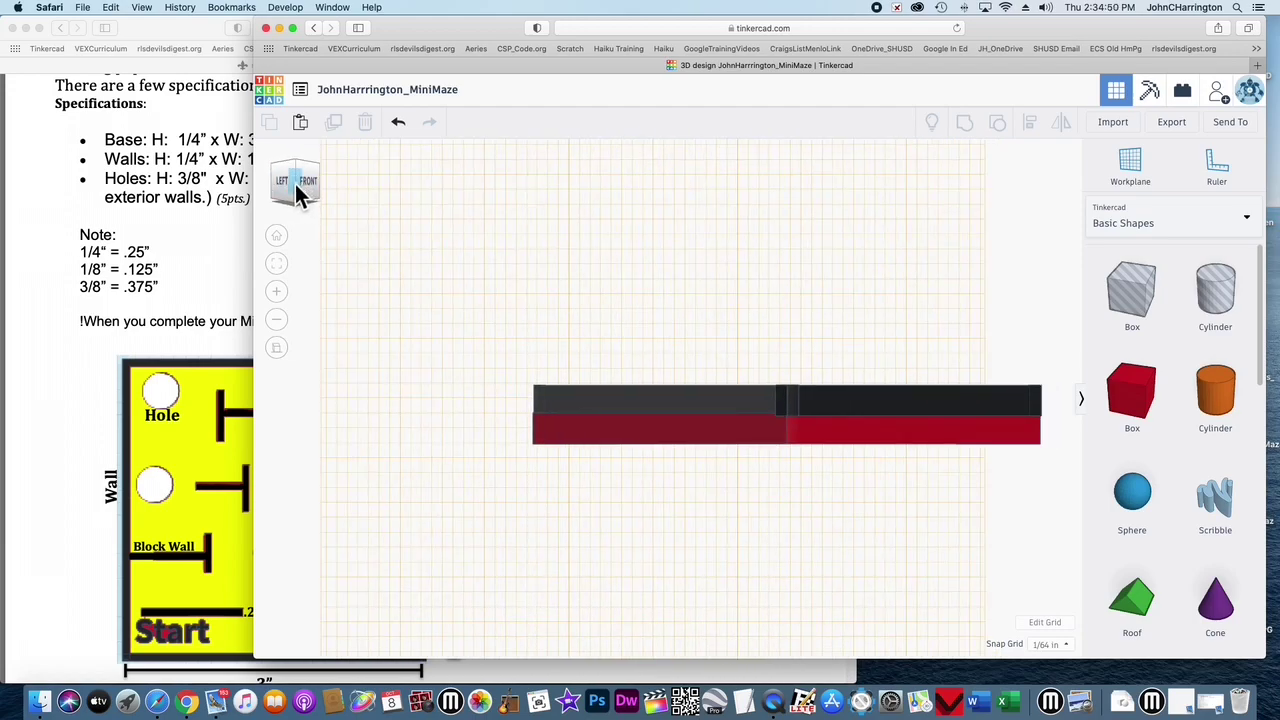
pyautogui.click(312, 186)
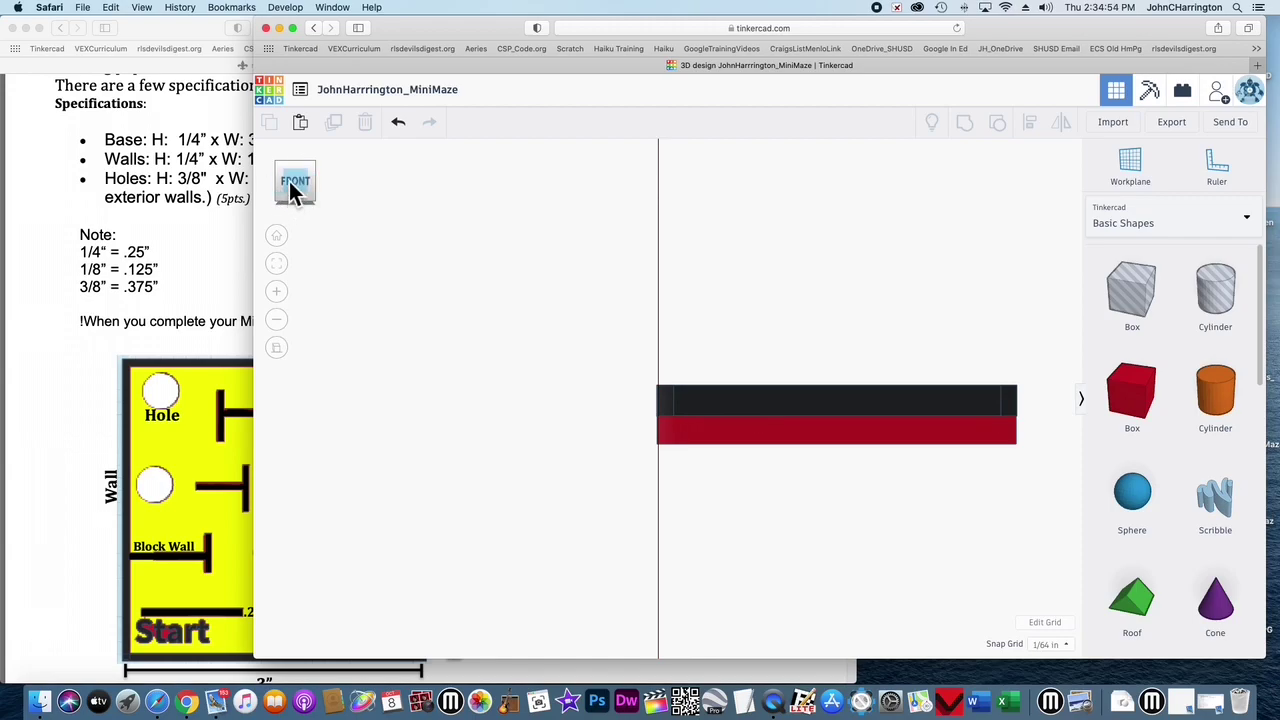
pyautogui.click(280, 185)
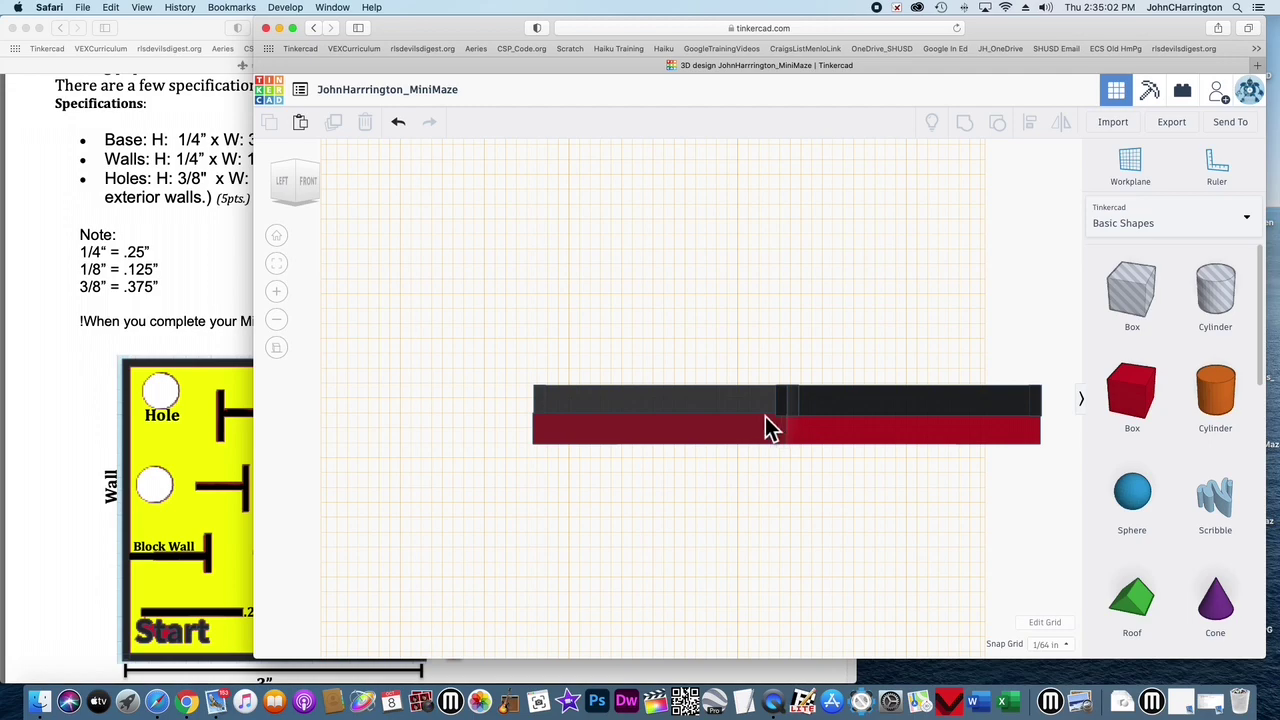
pyautogui.click(285, 188)
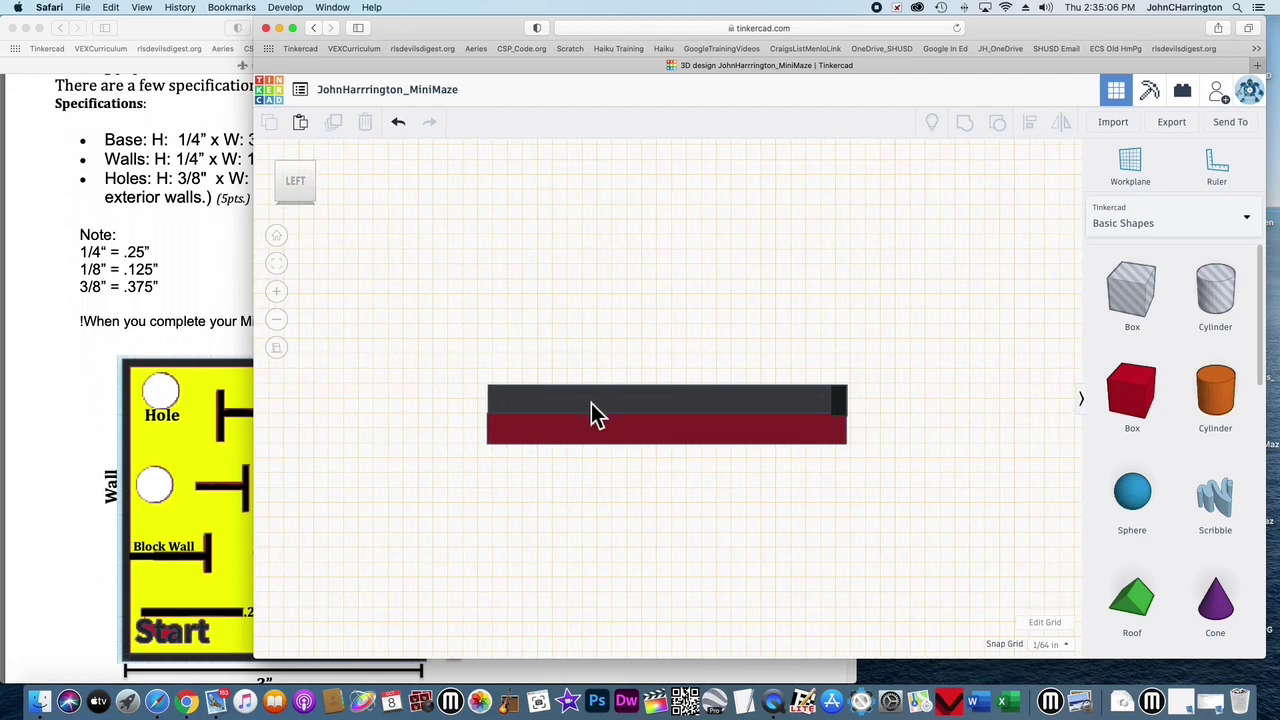
# - Try lowering the left wall by one 1/64 in increment, and raise it back by the same amount
pyautogui.click(806, 420)
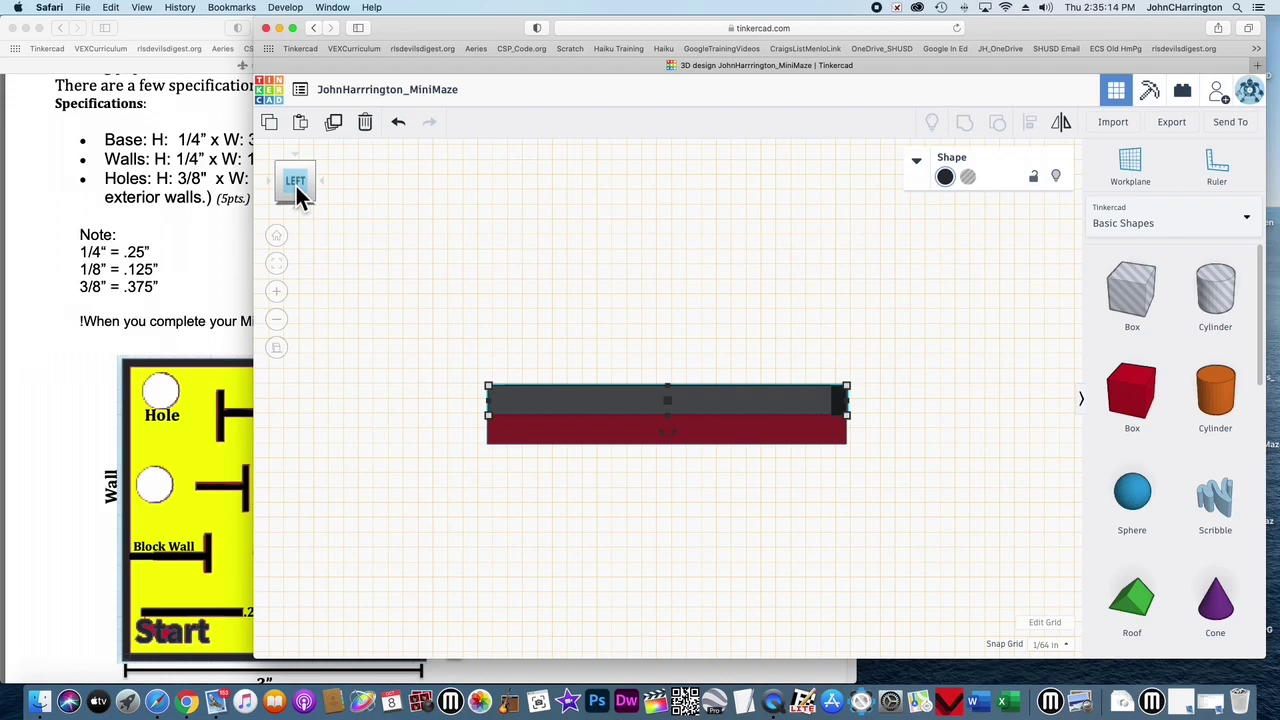
pyautogui.click(278, 263)
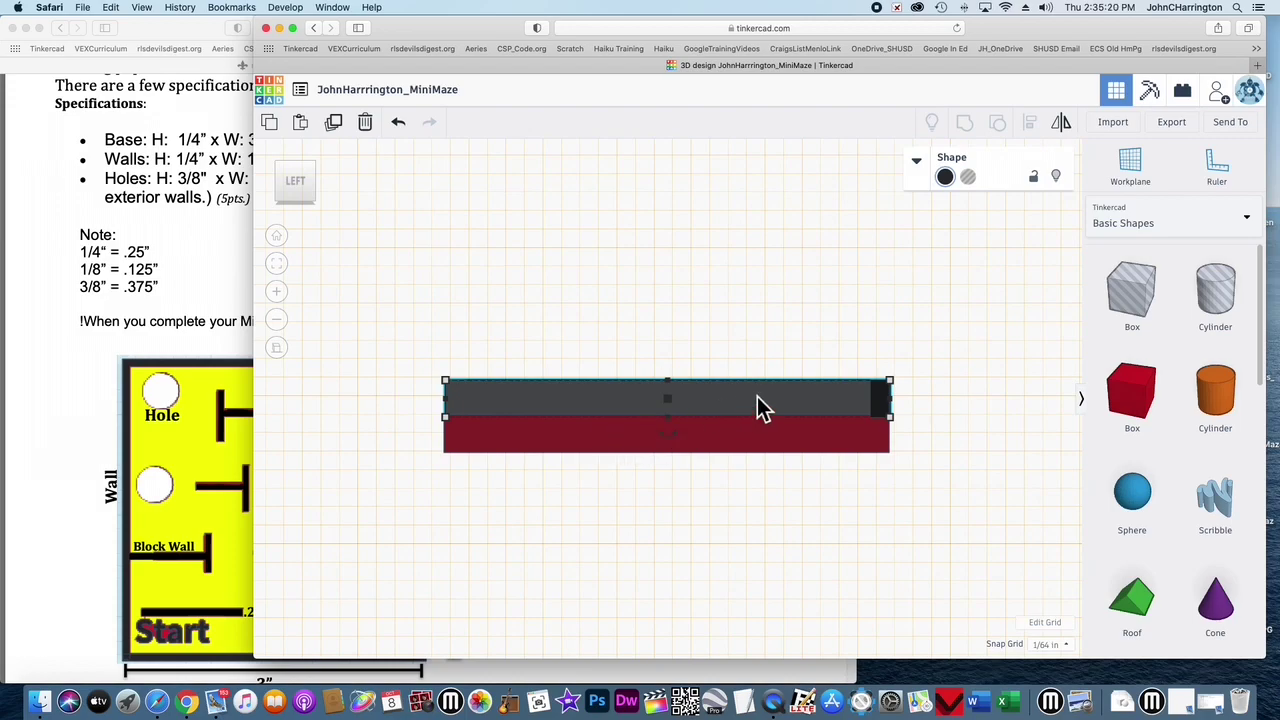
pyautogui.press('super+Down')
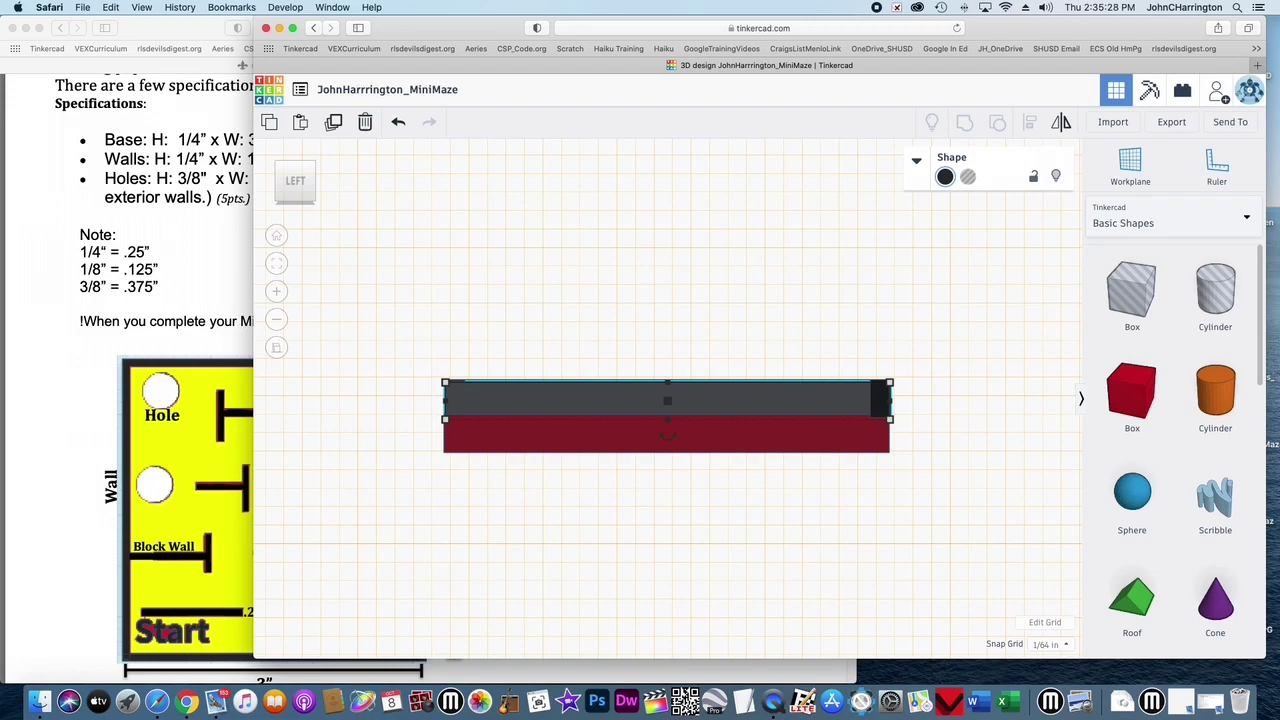
pyautogui.press('super+Up')
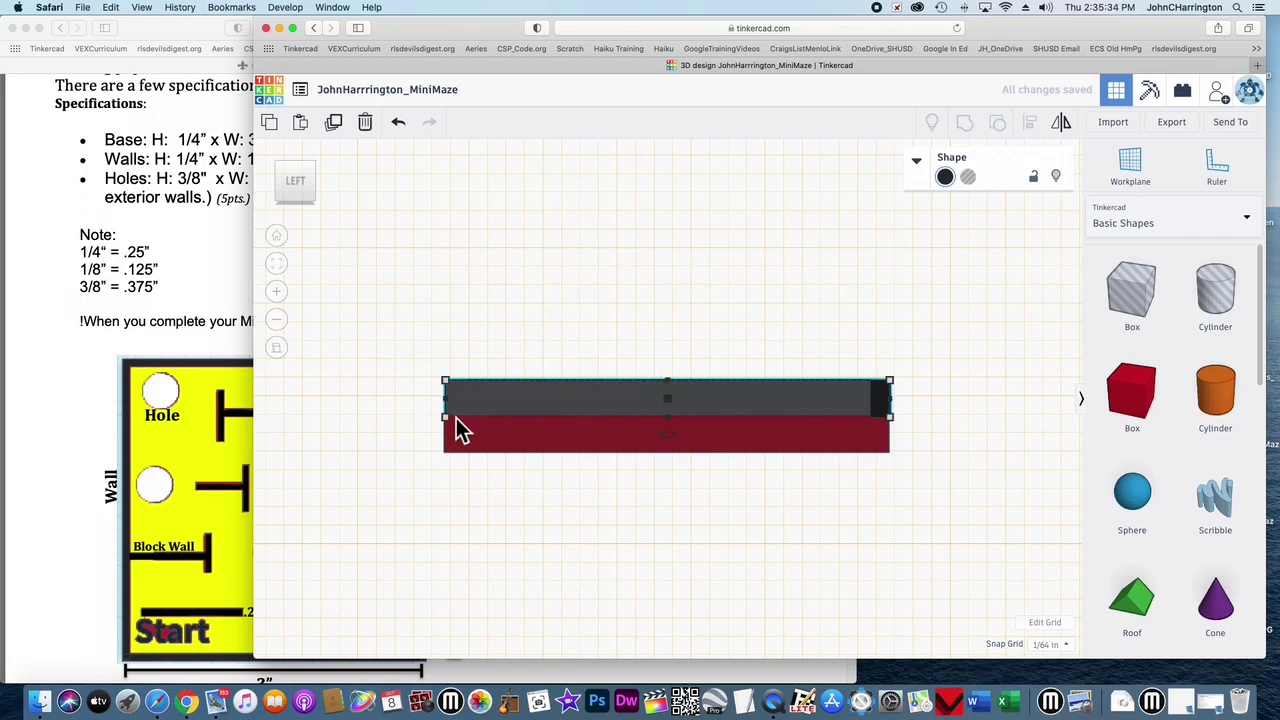
# - Place the workplane on the outer face of the model's back side
pyautogui.click(284, 182)
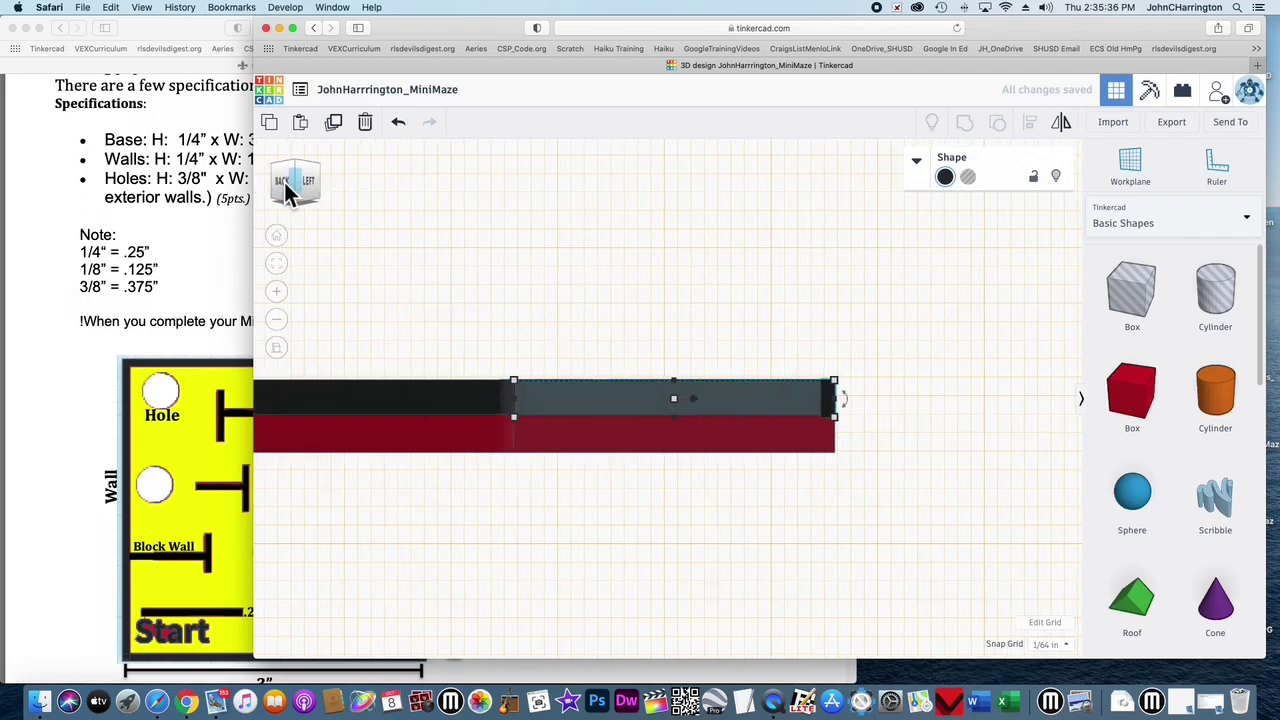
pyautogui.click(284, 187)
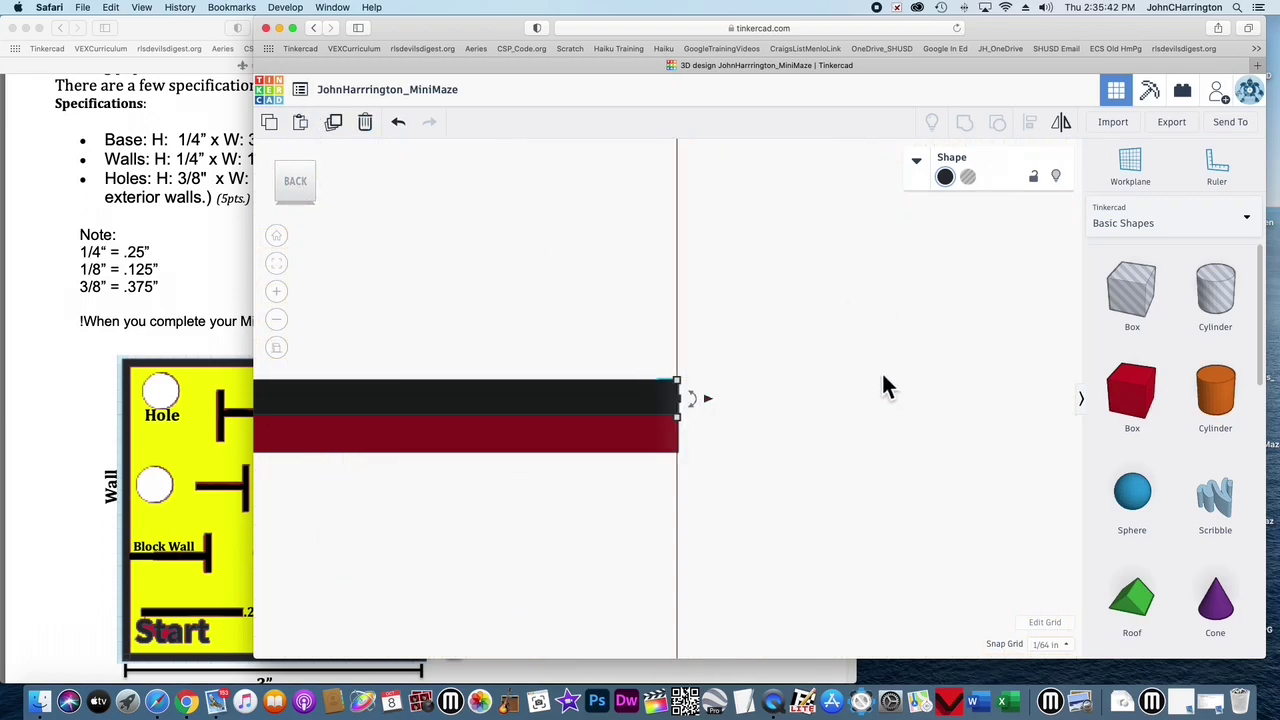
pyautogui.click(425, 404)
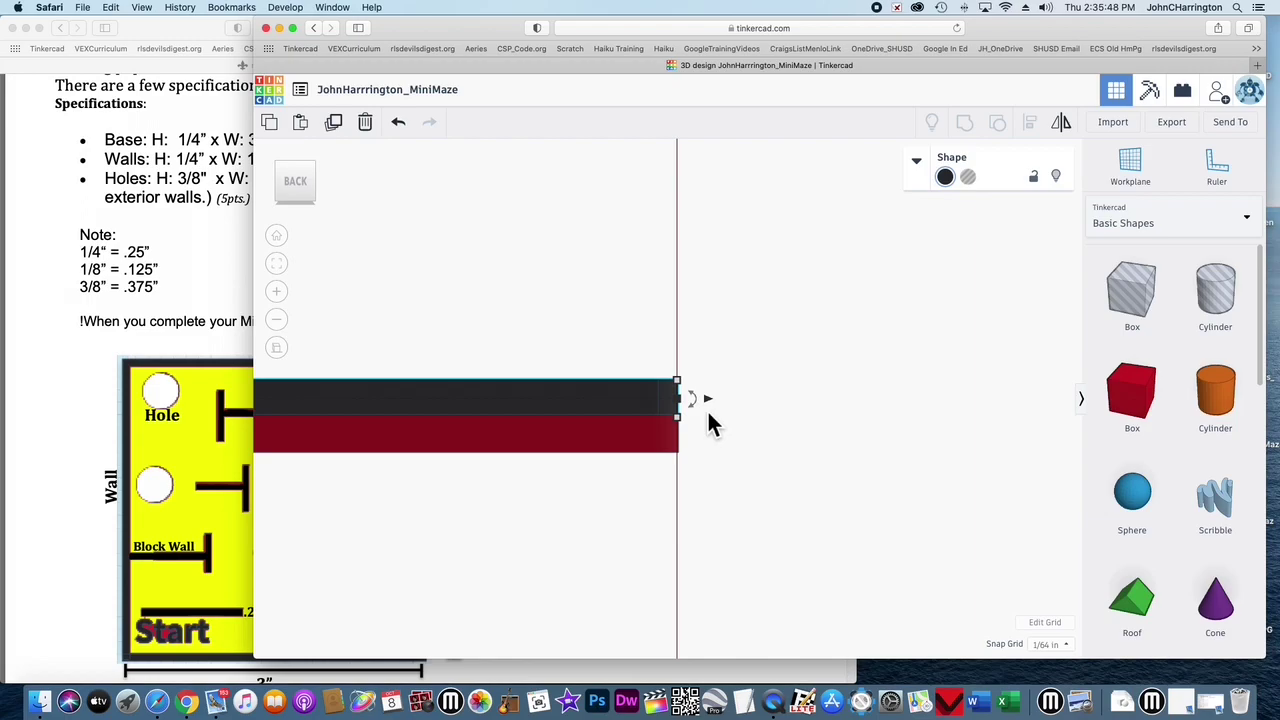
pyautogui.click(1141, 170)
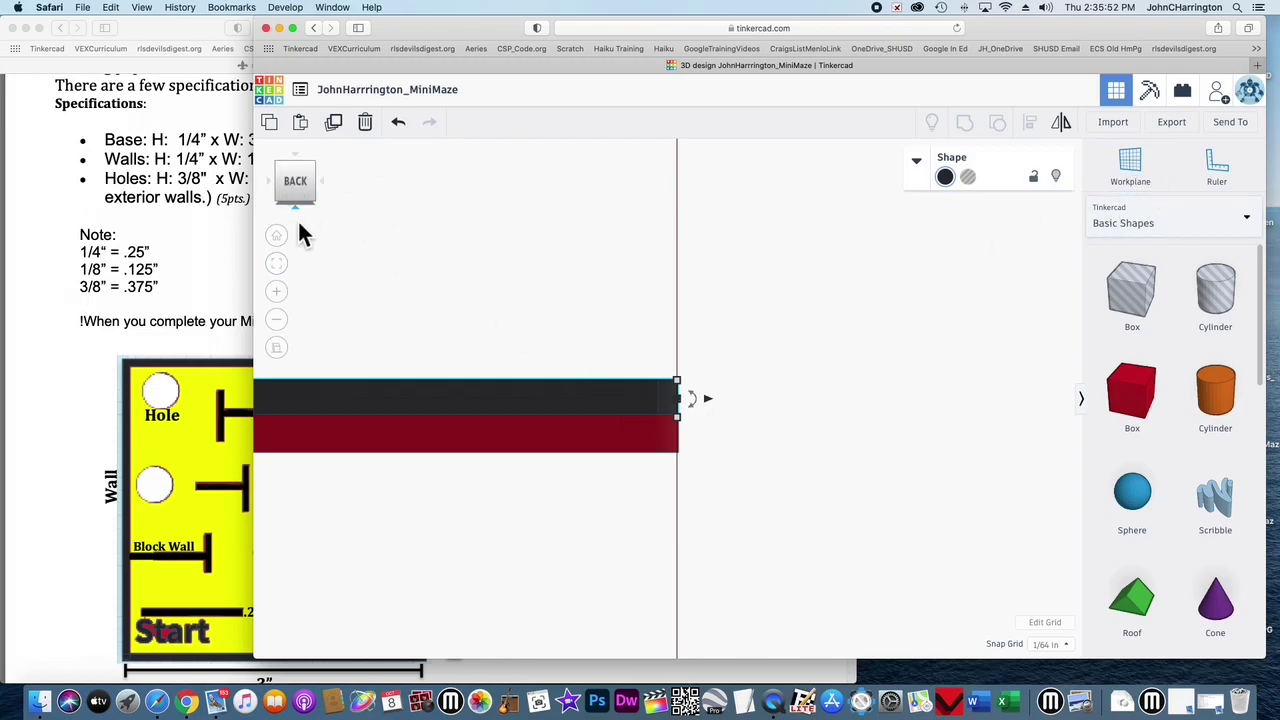
pyautogui.click(277, 320)
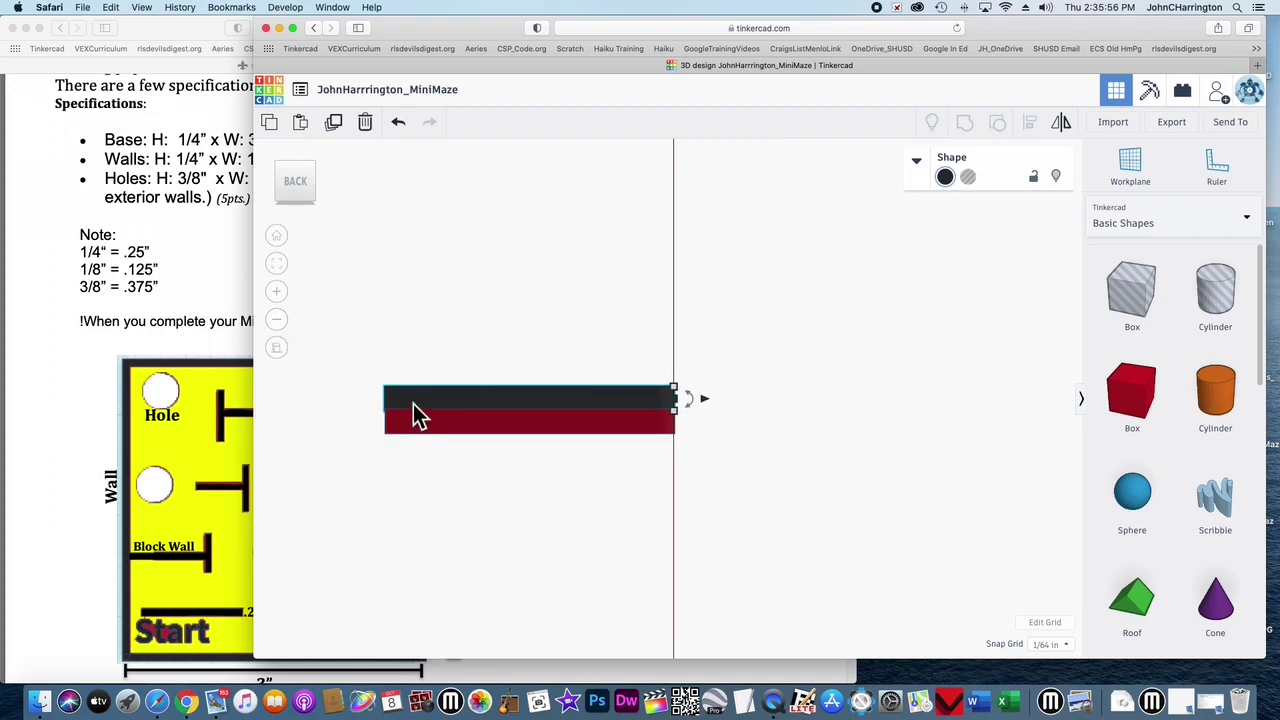
pyautogui.click(449, 470)
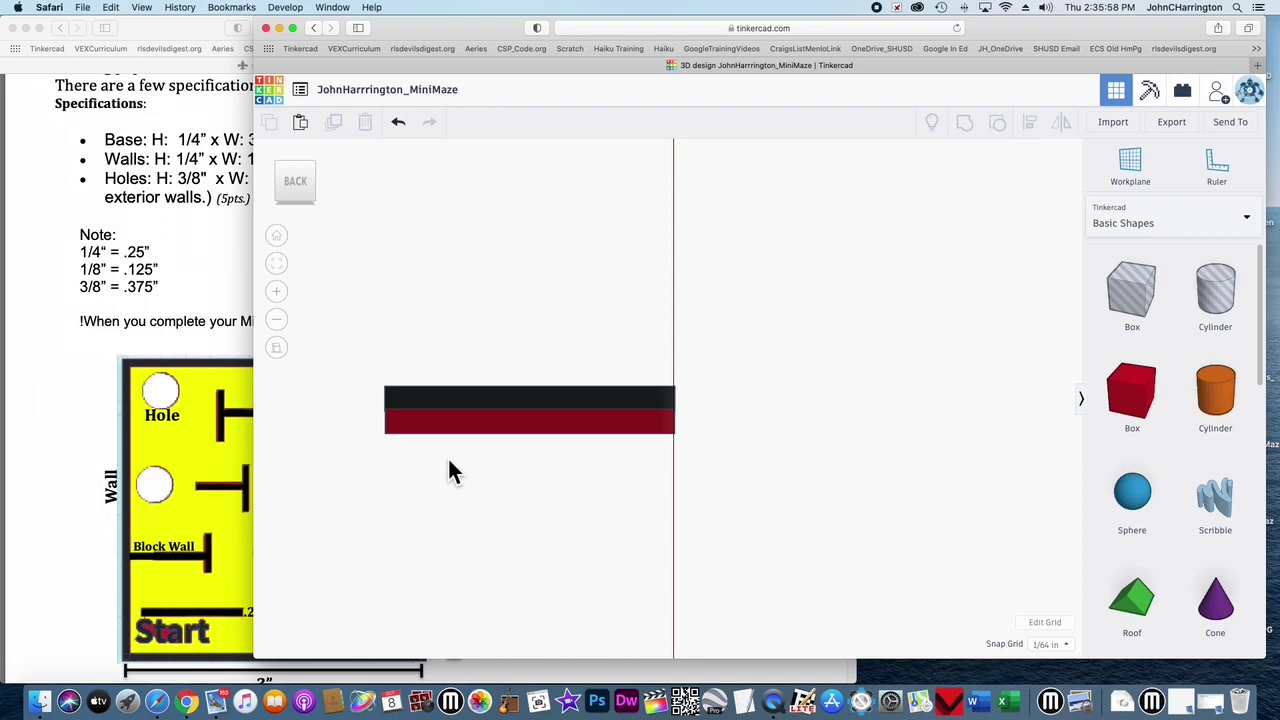
pyautogui.click(283, 190)
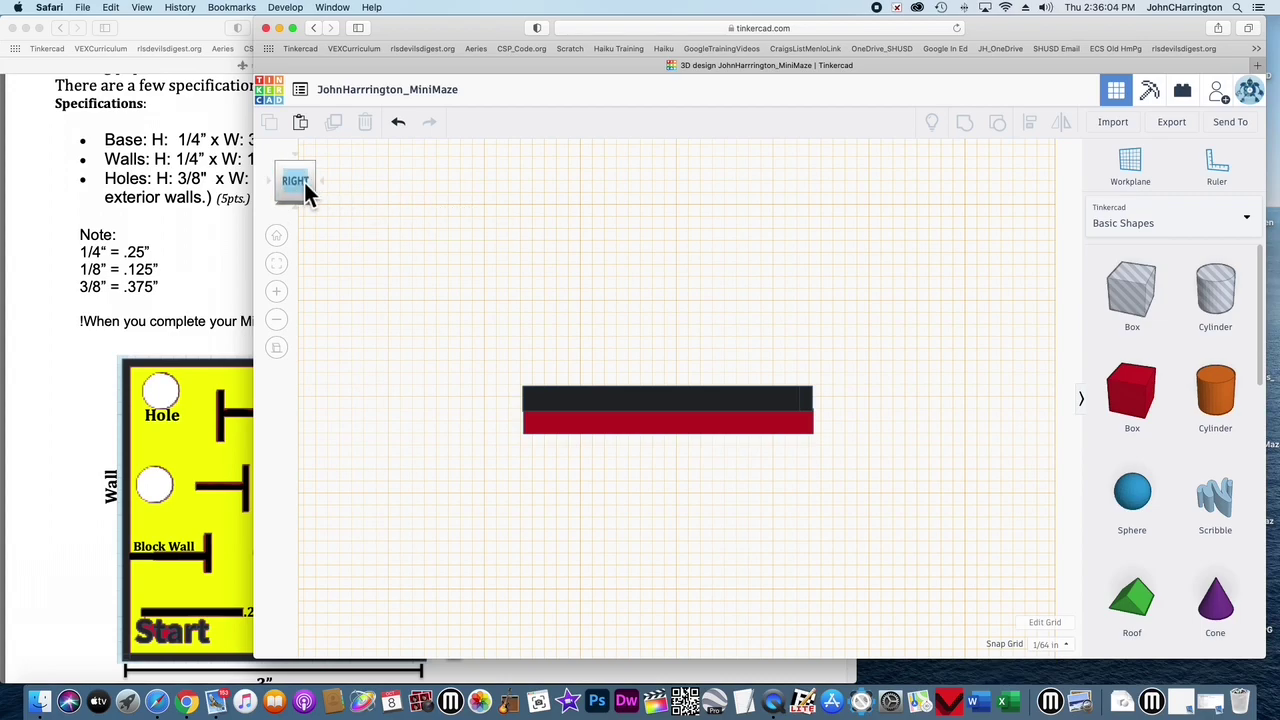
pyautogui.click(315, 188)
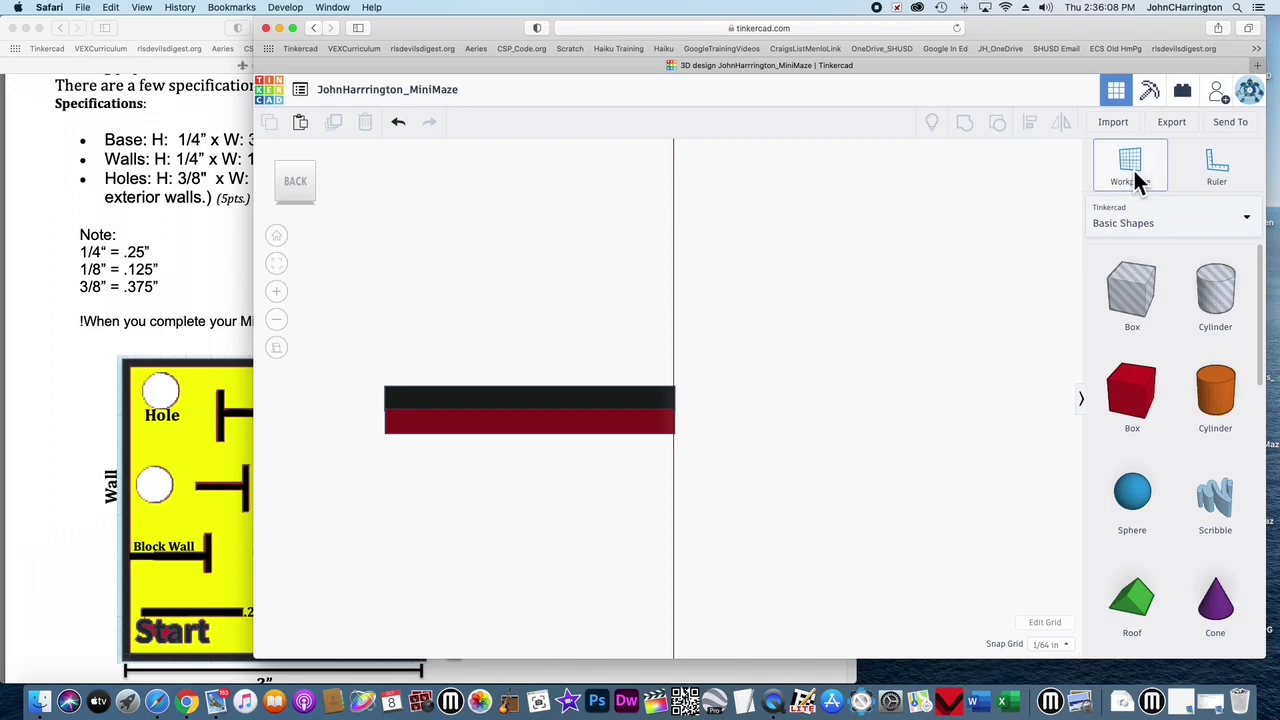
pyautogui.click(536, 421)
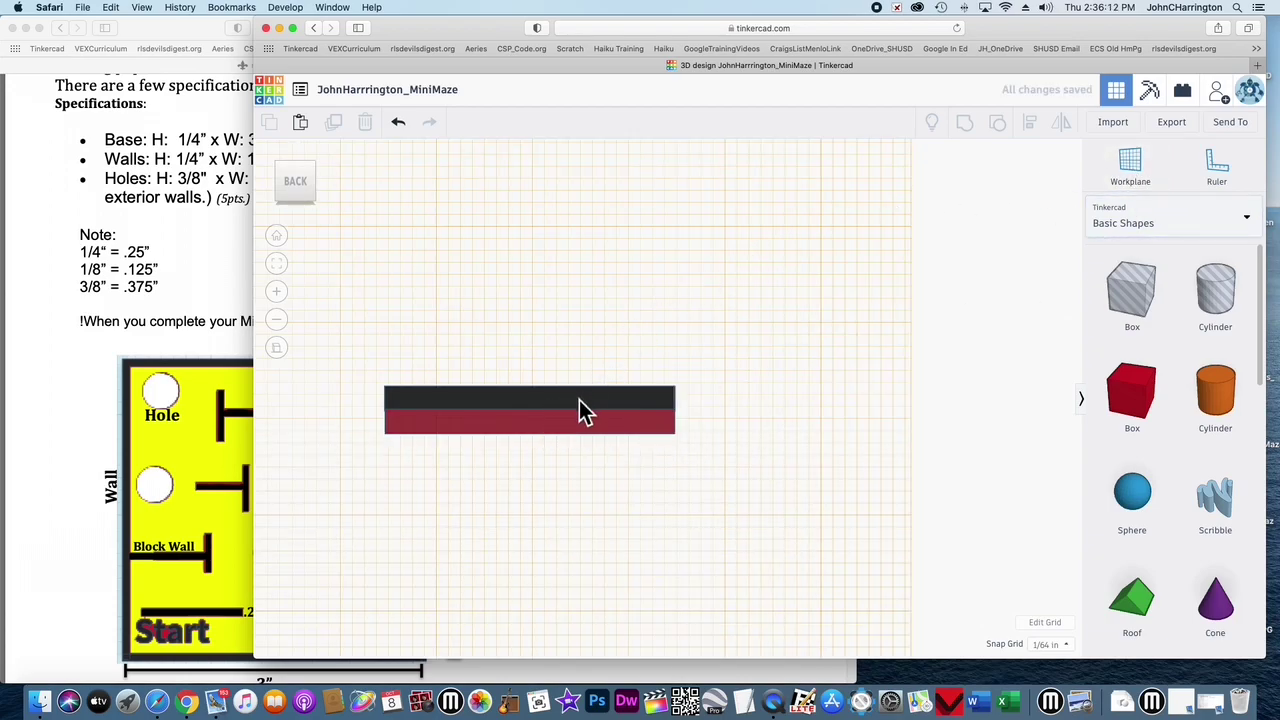
# - Try lowering the back wall by one 1/64 in increment, undo the move and deselect the wall
pyautogui.click(580, 402)
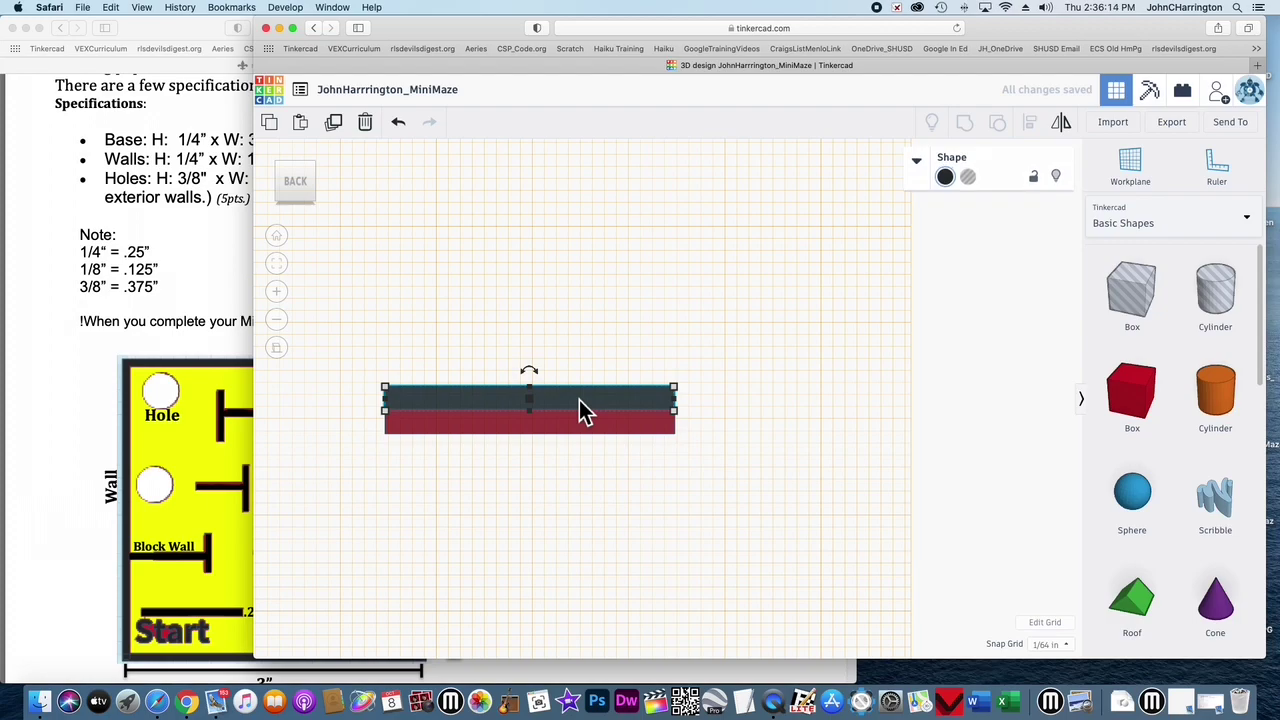
pyautogui.press('Down')
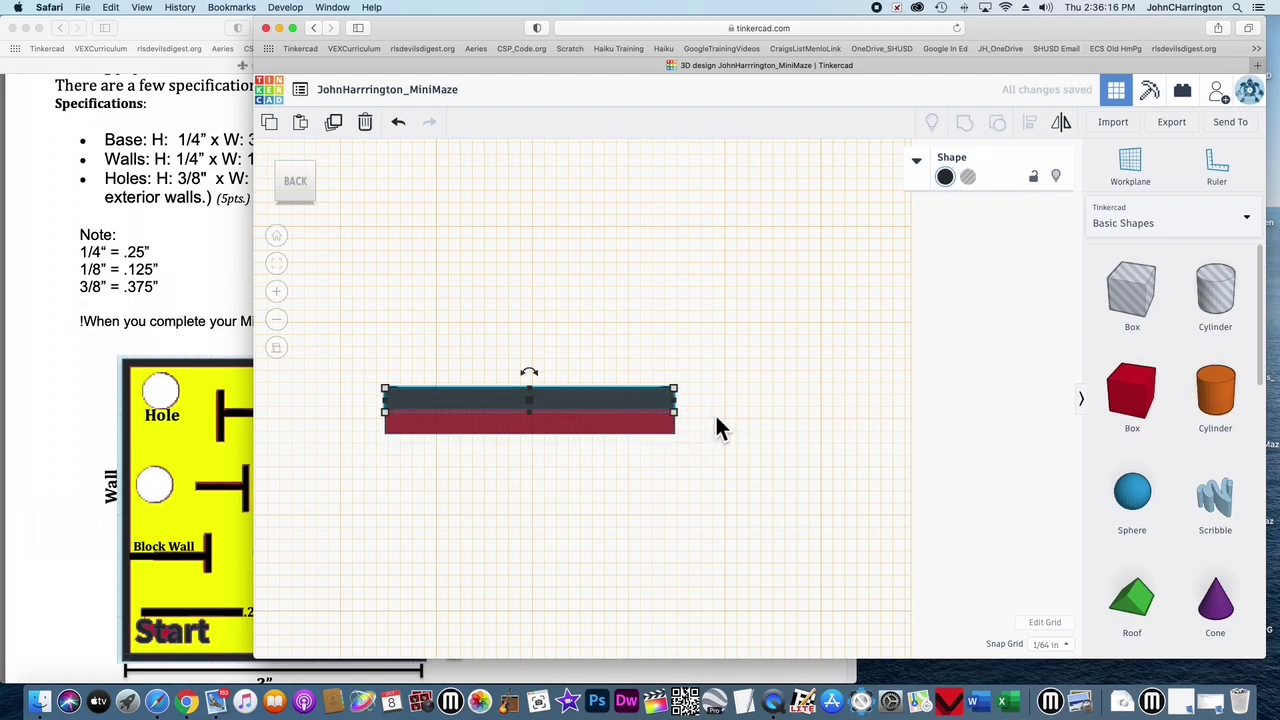
pyautogui.click(718, 421)
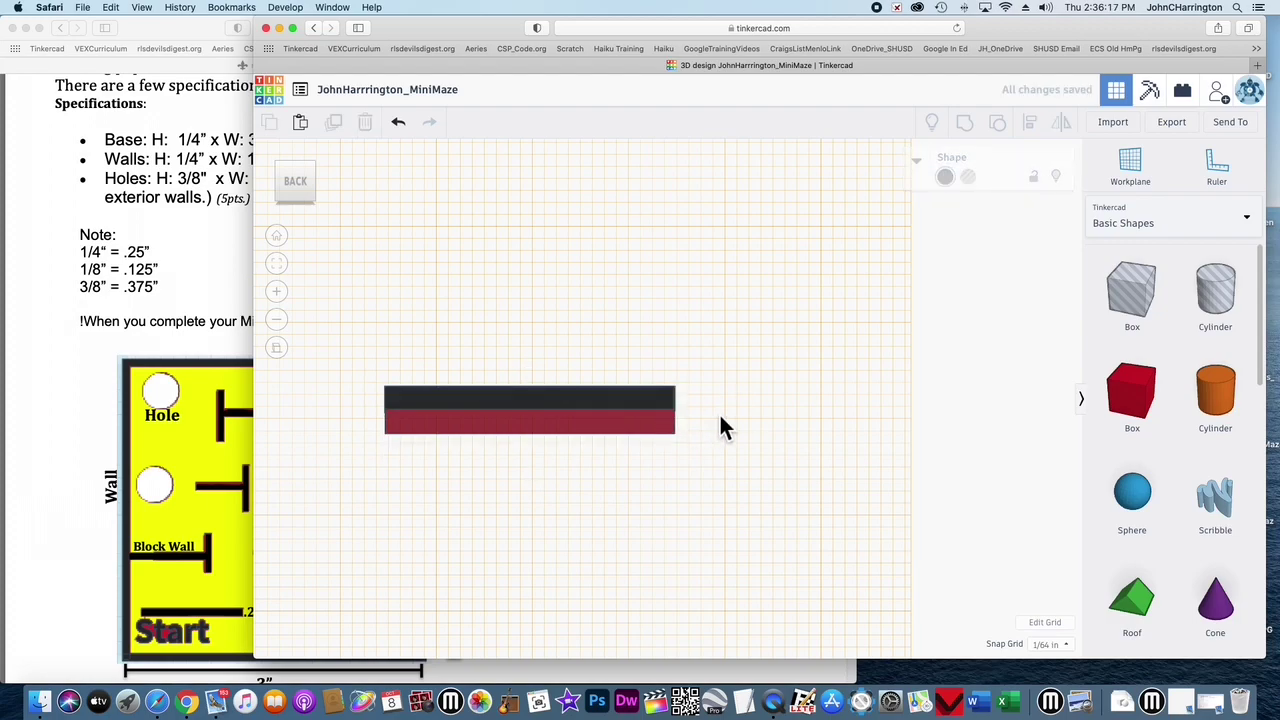
pyautogui.click(477, 405)
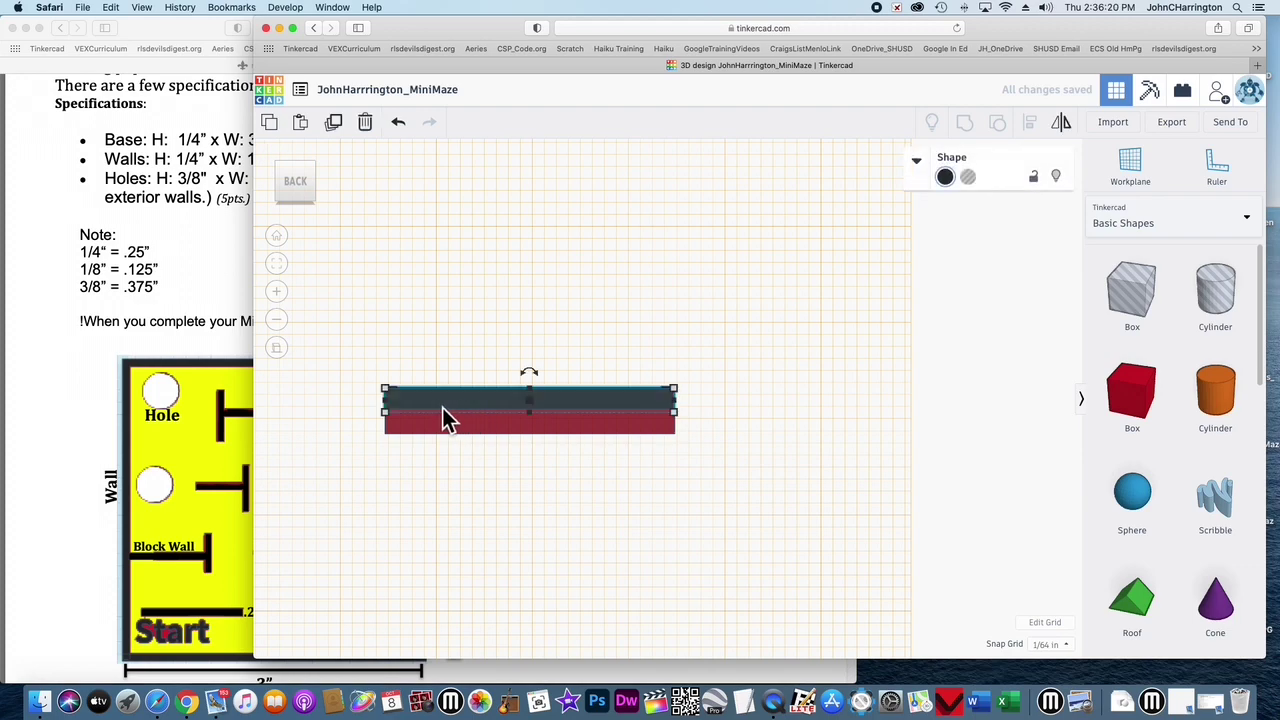
pyautogui.press('super+z')
pyautogui.click(527, 507)
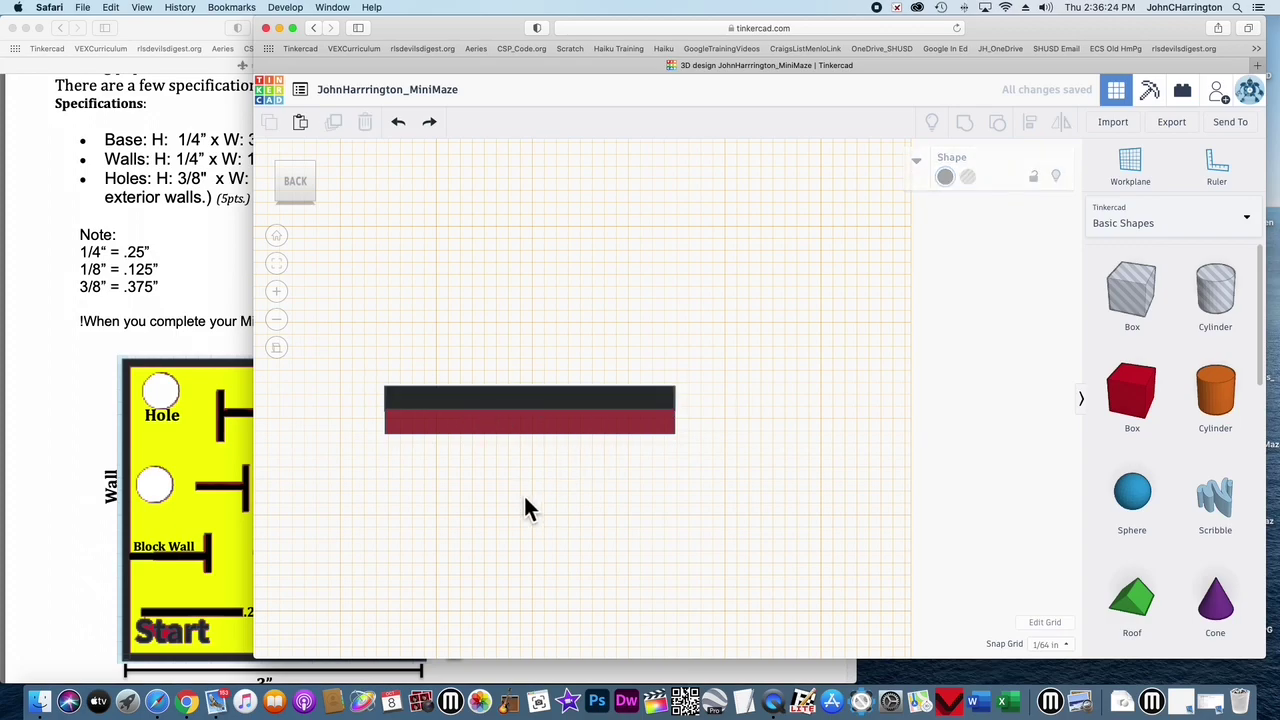
# - Place the workplane on the top surface of the red base, viewing the maze from above
pyautogui.click(301, 167)
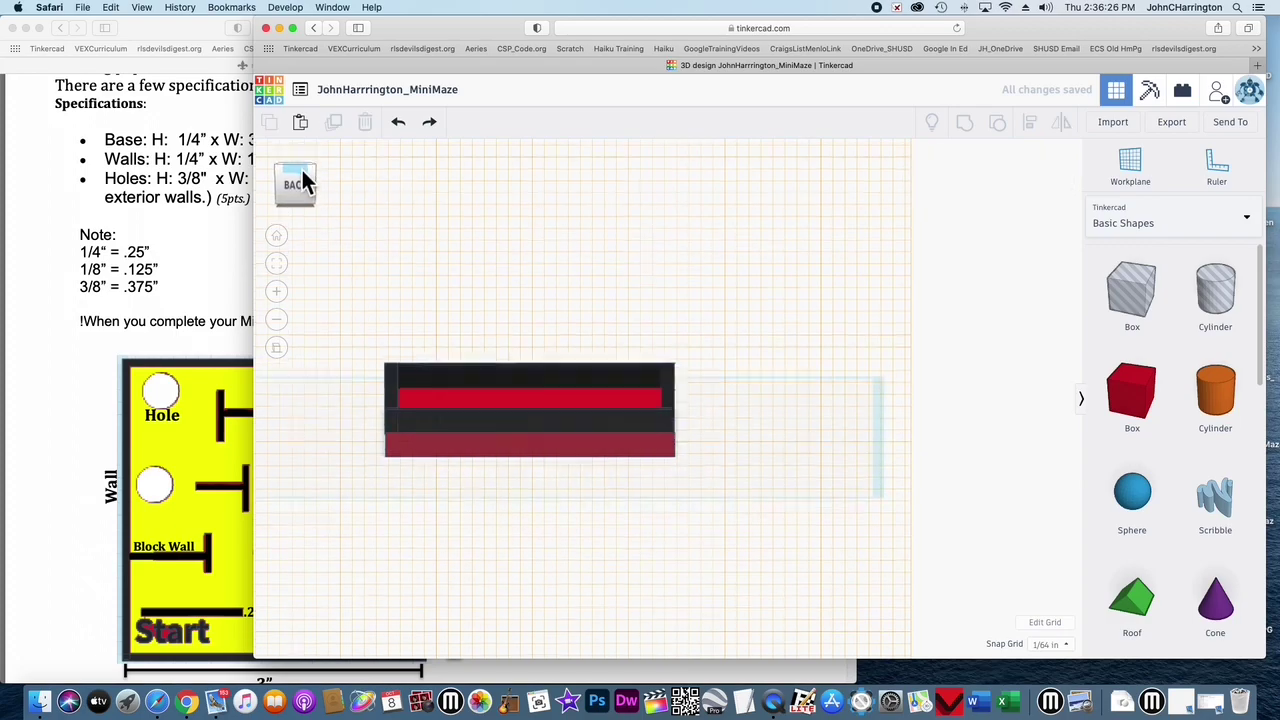
pyautogui.click(1133, 162)
pyautogui.click(511, 425)
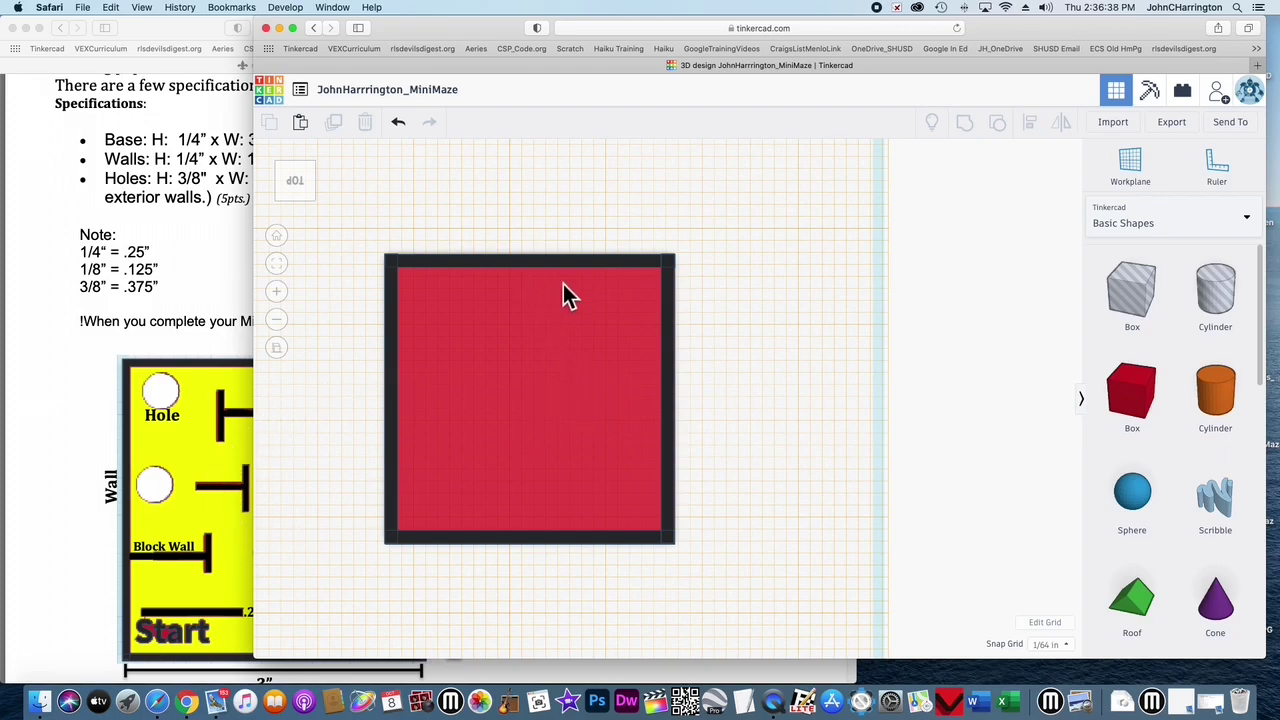
# - Switch to the Mini Maze specification PDF and review the interior wall and hole requirements and the example layout
pyautogui.click(227, 459)
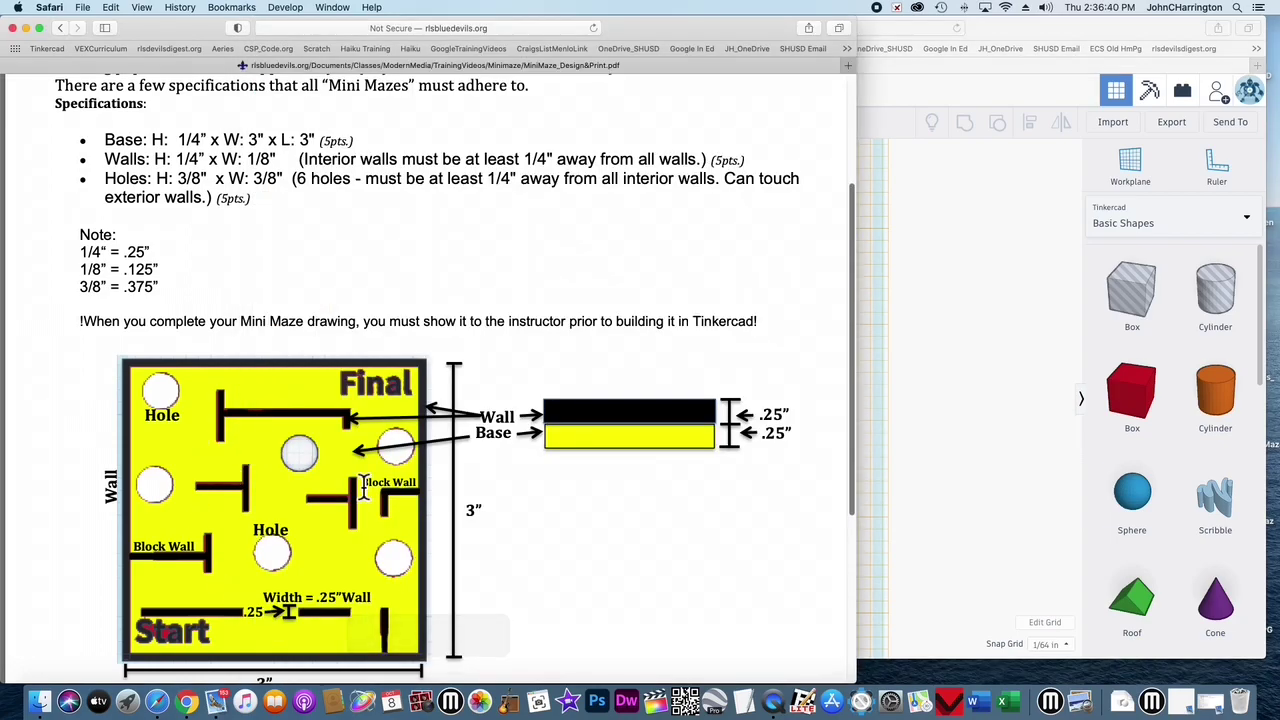
pyautogui.scroll(3, 489, 229)
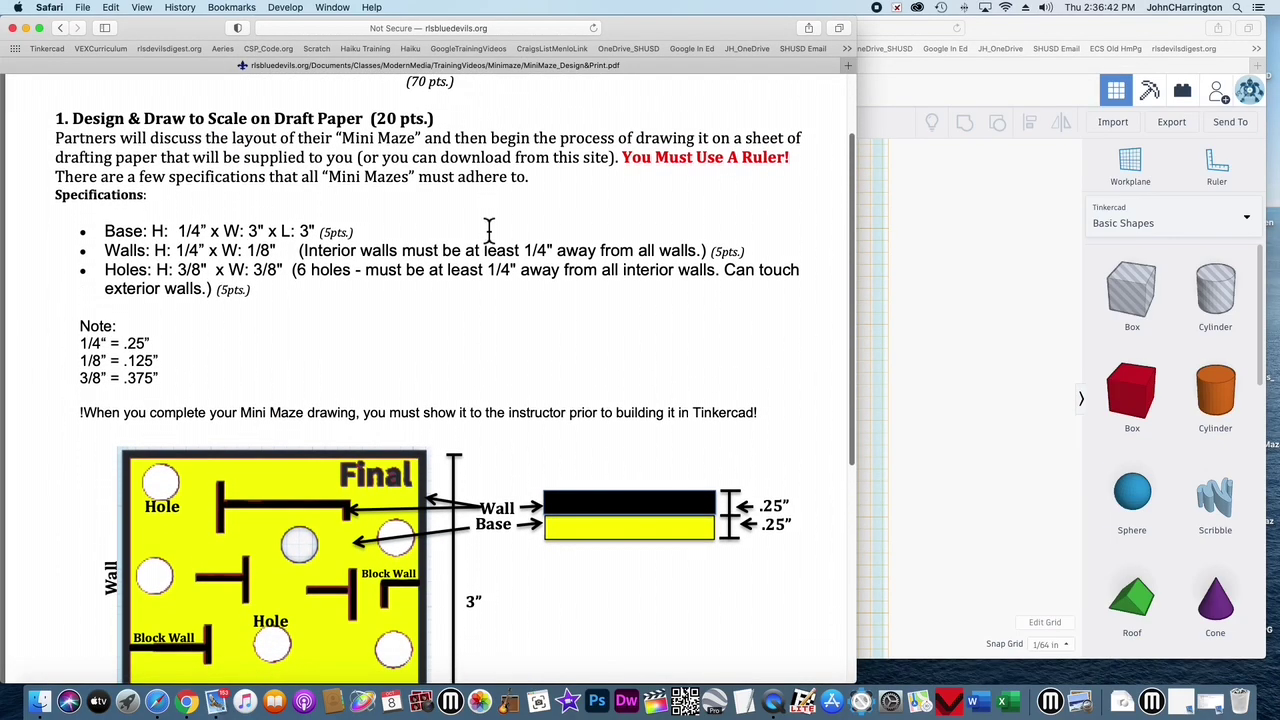
pyautogui.scroll(-1, 316, 358)
pyautogui.scroll(1, 317, 359)
pyautogui.scroll(-1, 317, 359)
pyautogui.scroll(1, 317, 359)
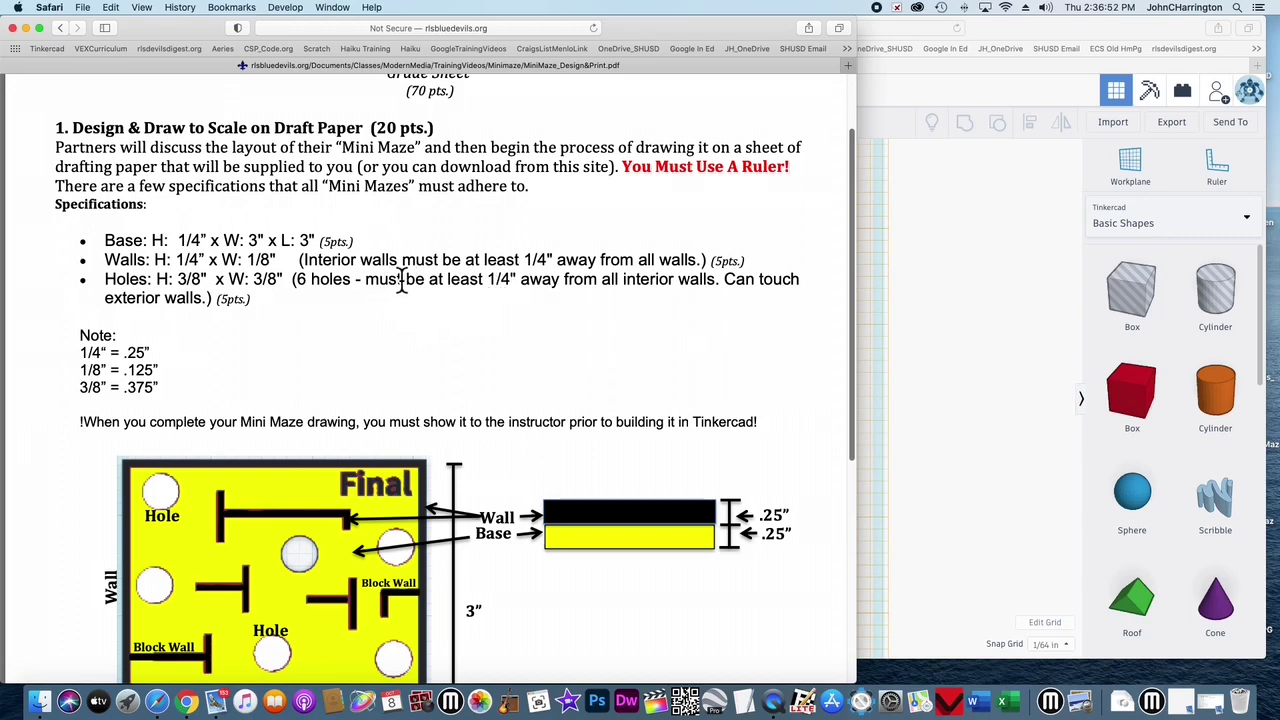
pyautogui.scroll(-3, 444, 412)
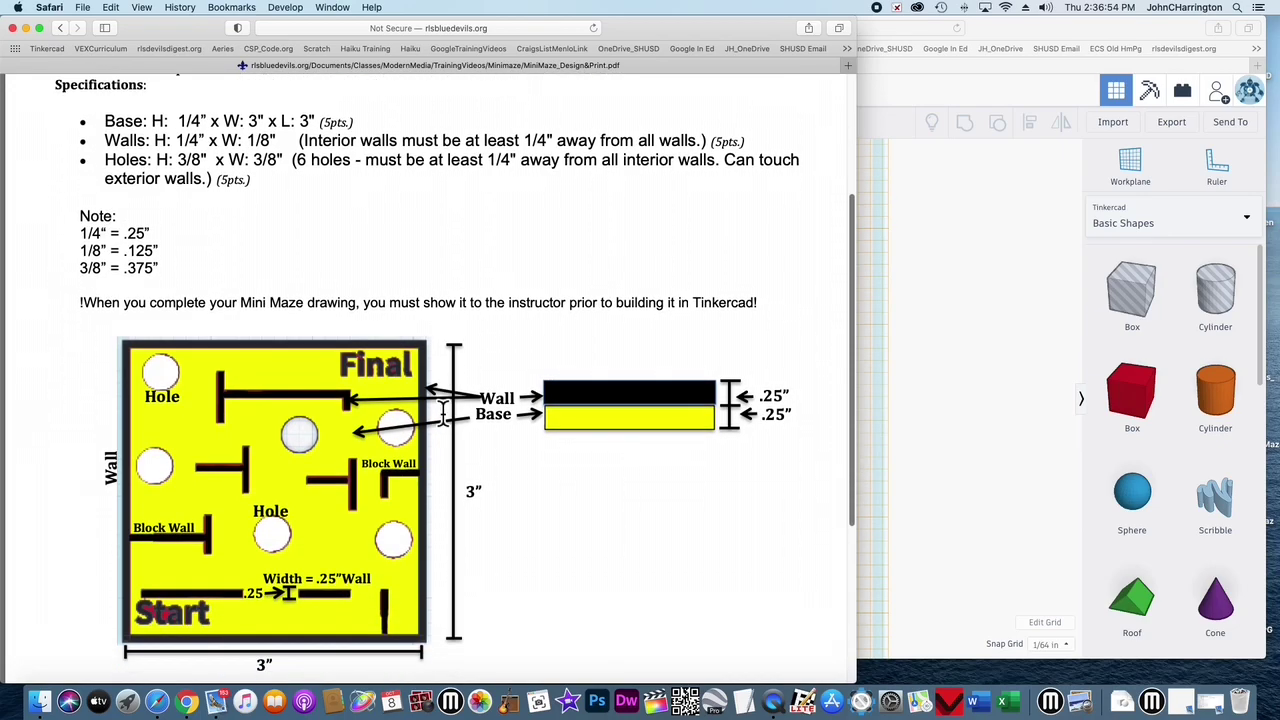
# - Compare the walled base in the Tinkercad design with the specification PDF's example layout, checking the wall and hole placement
pyautogui.click(955, 442)
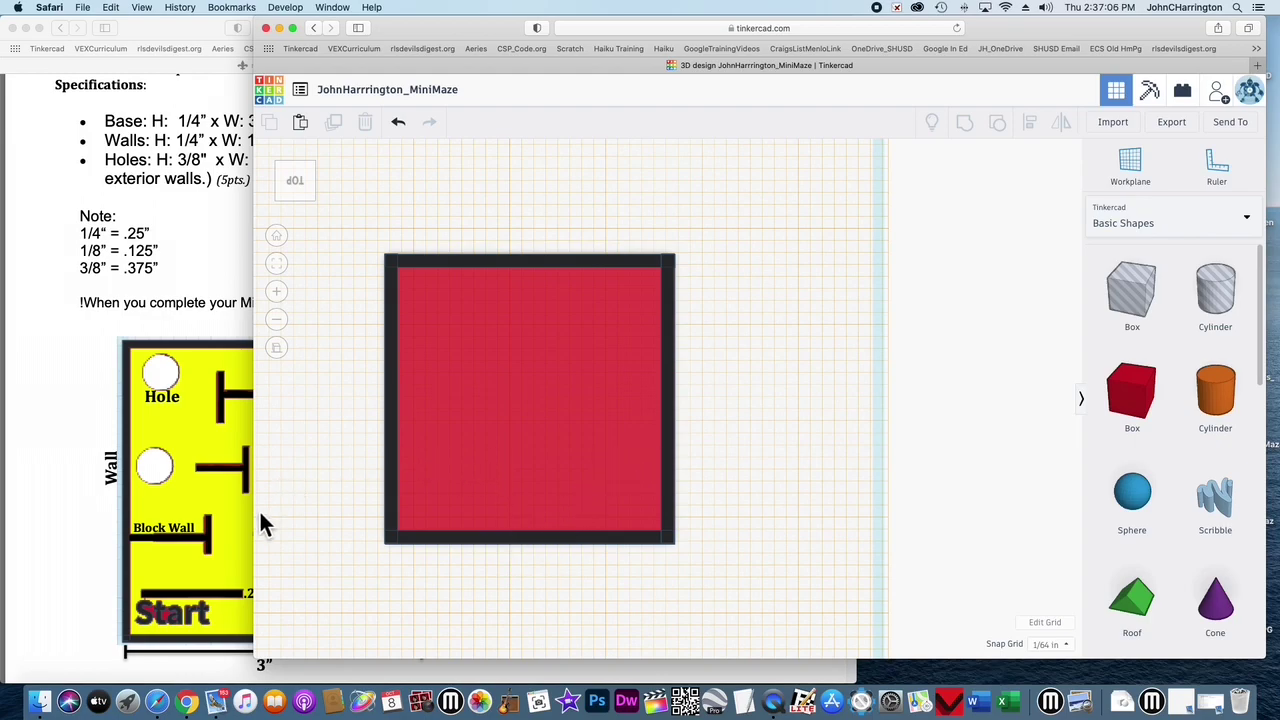
pyautogui.click(230, 530)
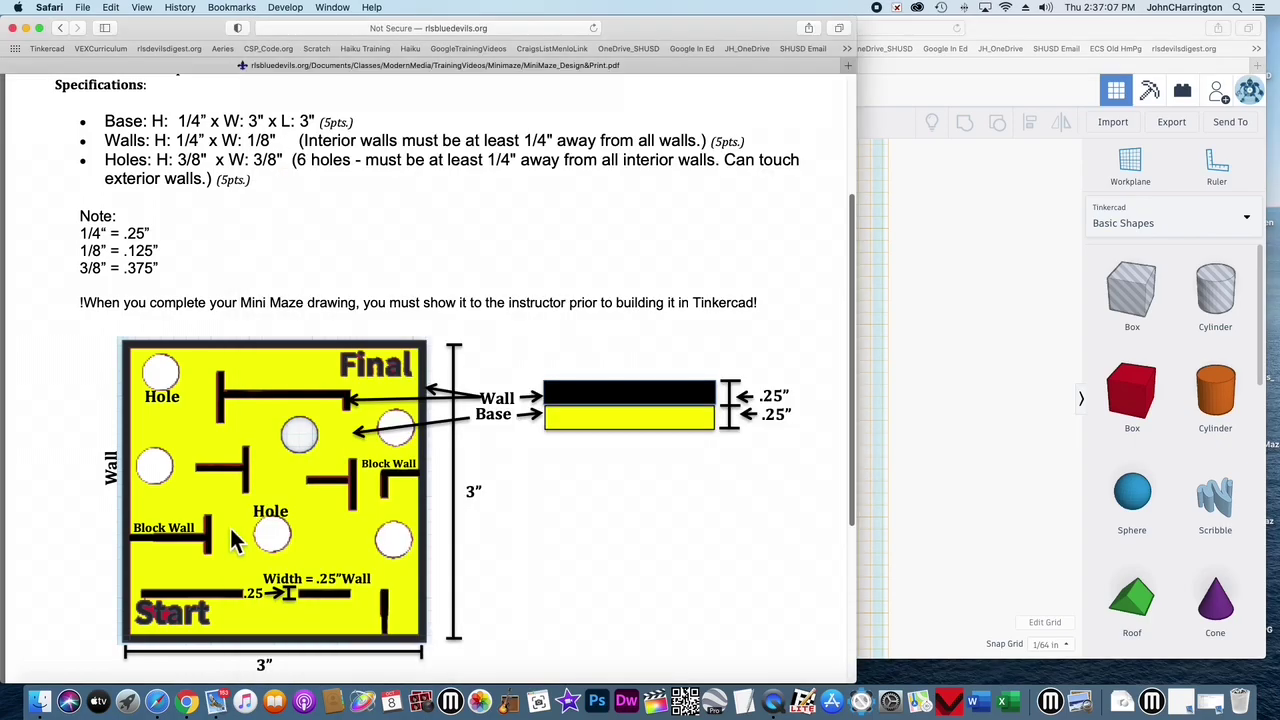
pyautogui.click(921, 440)
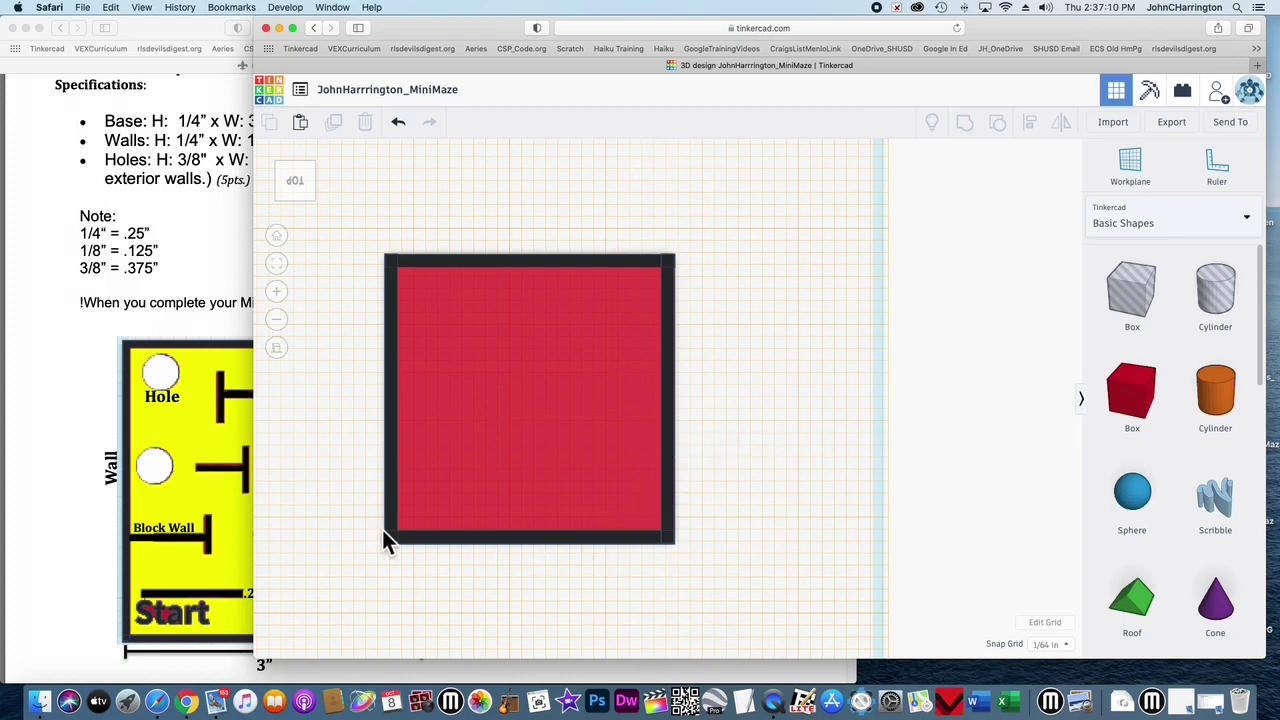
pyautogui.click(233, 527)
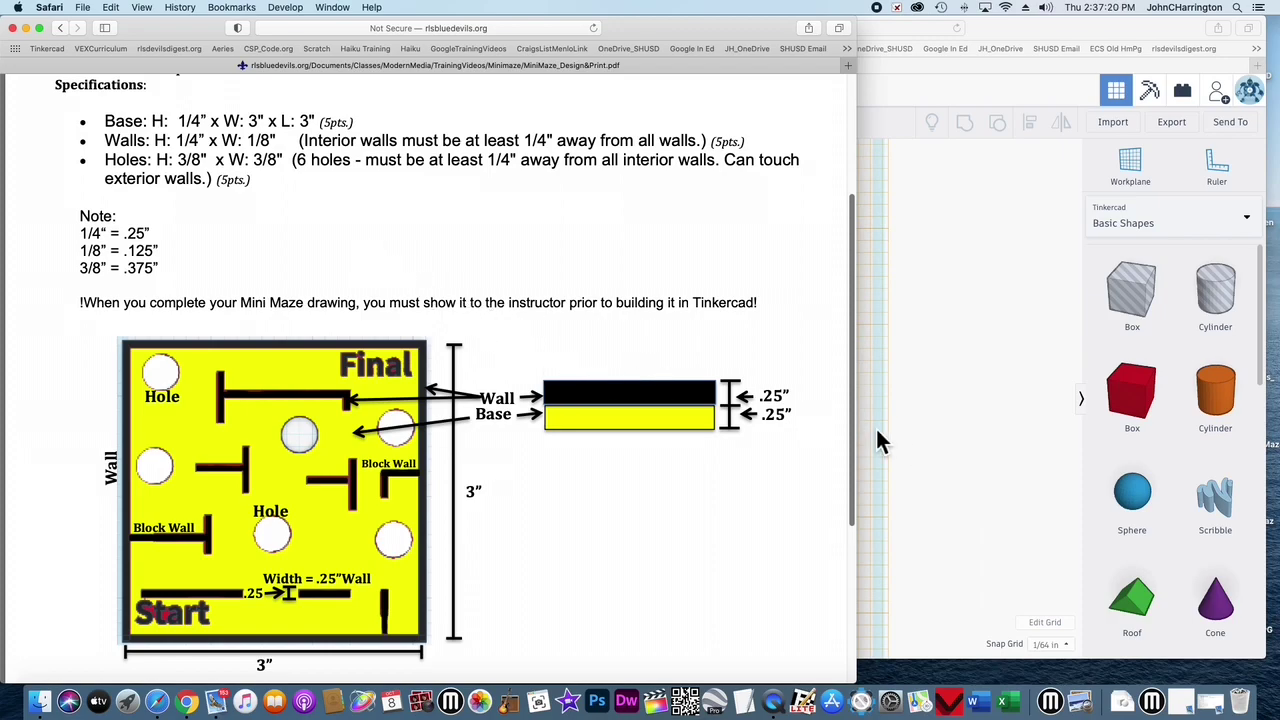
pyautogui.click(925, 451)
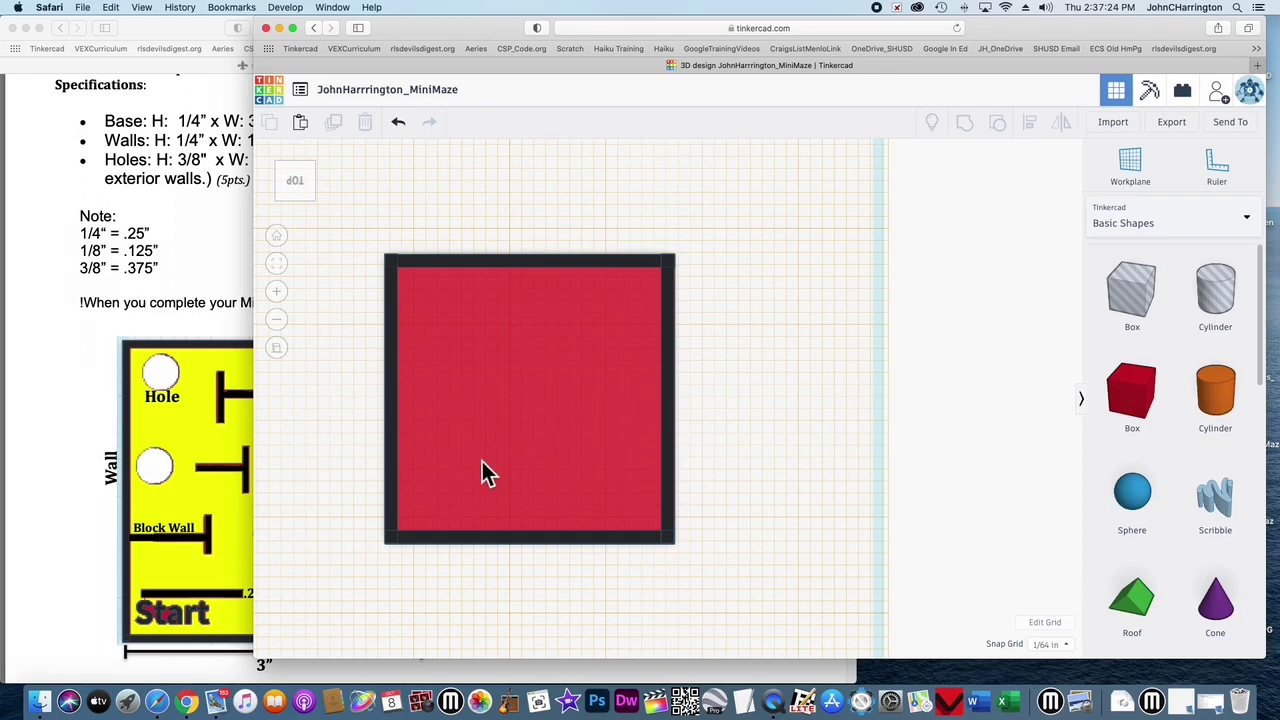
pyautogui.click(224, 533)
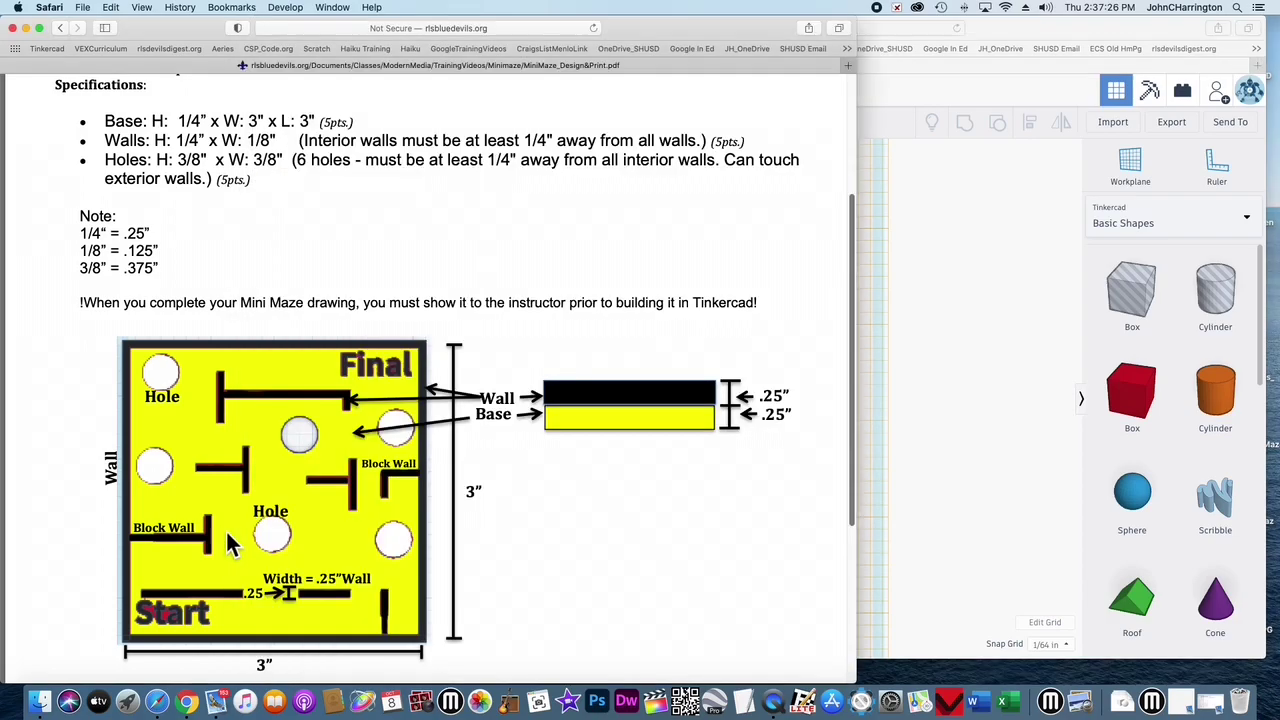